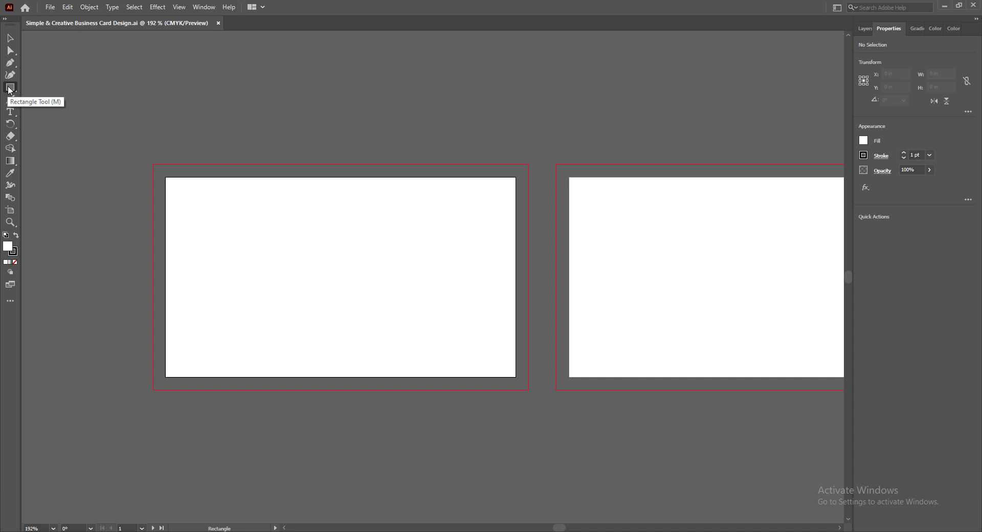
- Set the stroke to none and draw a rectangle over the first card's bleed
{"action": "left_click", "coordinate": [13, 251]}
{"action": "left_click", "coordinate": [14, 261]}
{"action": "left_click", "coordinate": [8, 246]}
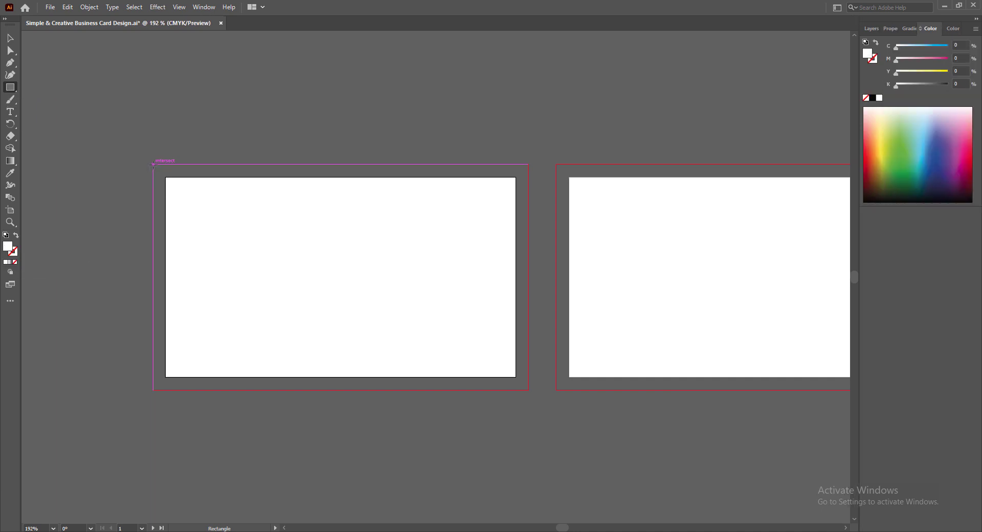
{"action": "mouse_move", "coordinate": [153, 164]}
{"action": "left_mouse_down"}
{"action": "mouse_move", "coordinate": [205, 250]}
{"action": "mouse_move", "coordinate": [527, 389]}
{"action": "left_mouse_up"}
- Size the rectangle to W 3.25 in and H 1.75 in
{"action": "left_click", "coordinate": [890, 29]}
{"action": "left_click", "coordinate": [937, 74]}
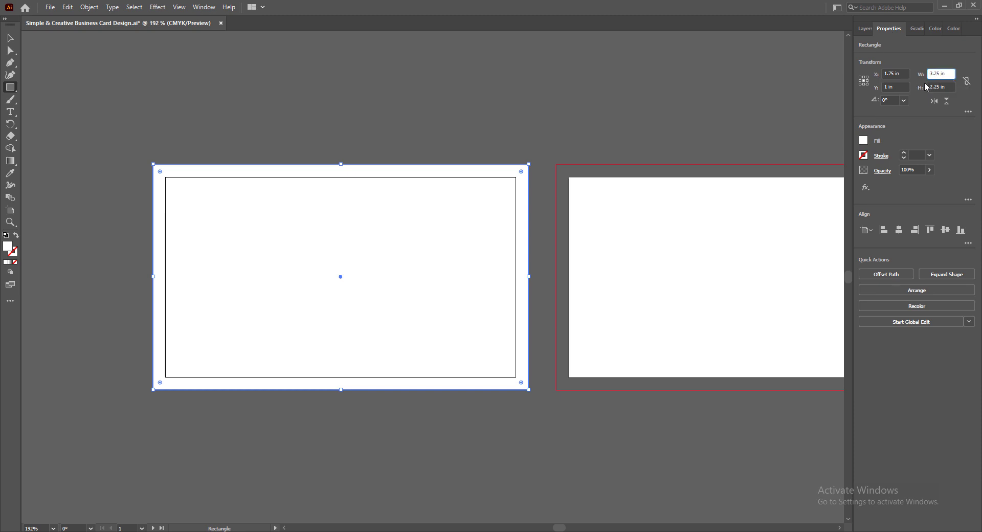
{"action": "left_click", "coordinate": [951, 87]}
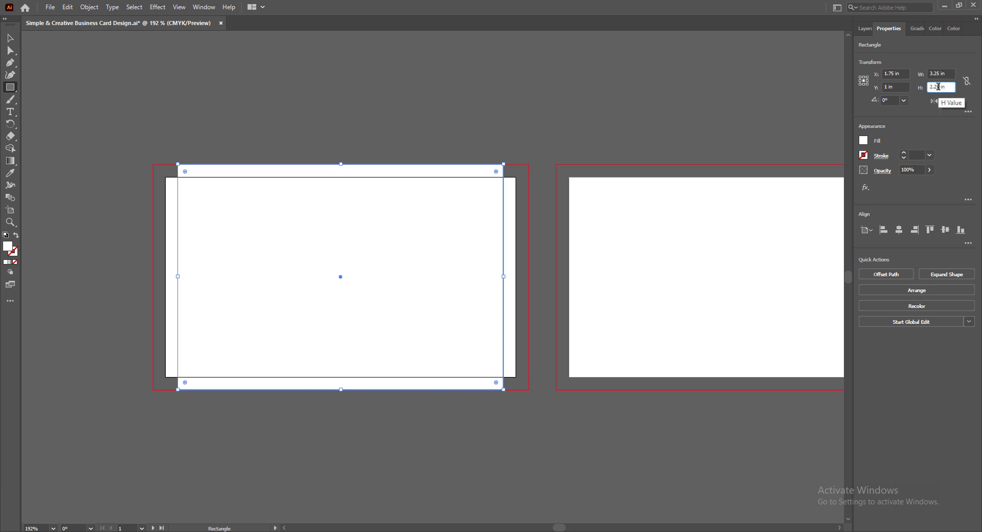
{"action": "key", "text": "Return"}
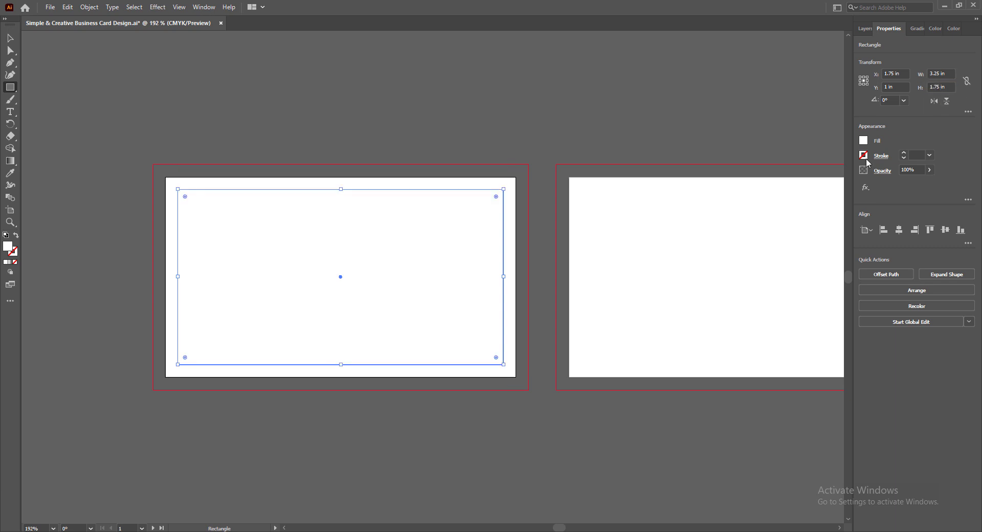
- Convert the 3.25 × 1.75 in rectangle into guides and deselect it
{"action": "right_click", "coordinate": [322, 189]}
{"action": "left_click", "coordinate": [357, 350]}
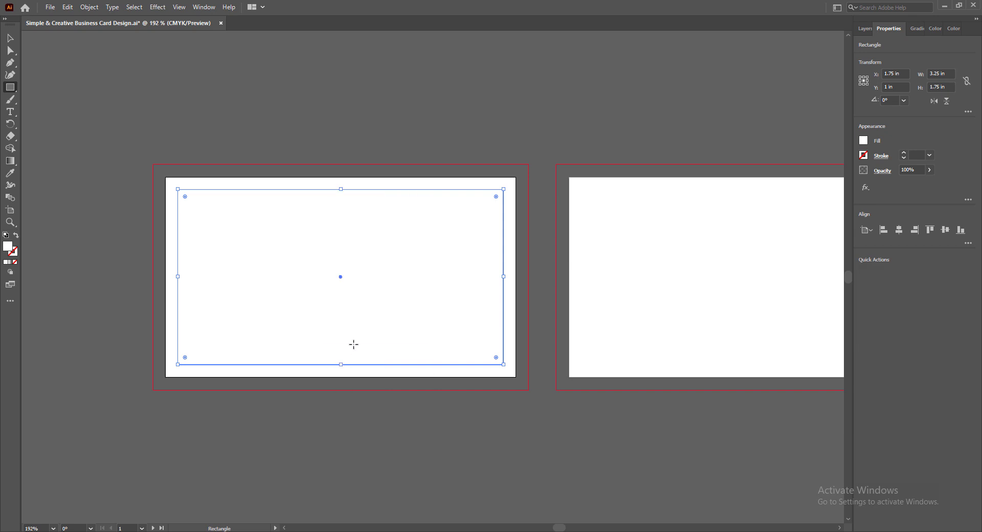
{"action": "left_click", "coordinate": [10, 38]}
{"action": "left_click", "coordinate": [244, 410]}
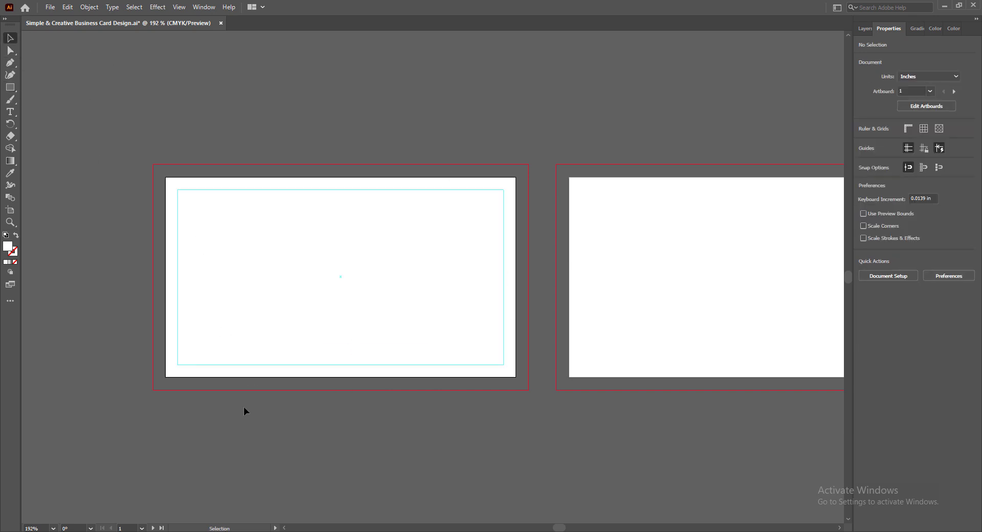
- Alt-drag a copy of the safe-area guides onto the second card and save
{"action": "left_click_drag", "start_coordinate": [559, 527], "coordinate": [562, 527]}
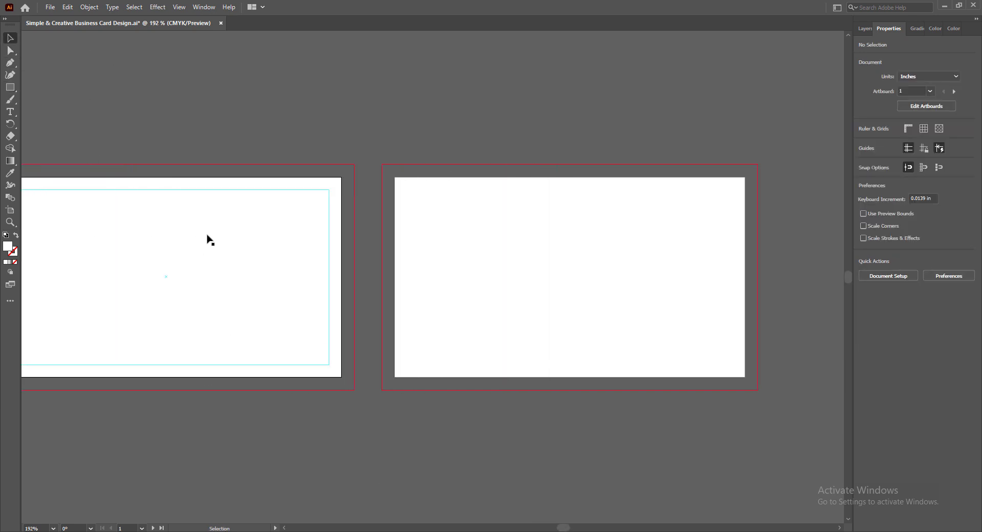
{"action": "left_click_drag", "start_coordinate": [195, 190], "coordinate": [598, 192]}
{"action": "left_click", "coordinate": [530, 422]}
{"action": "key", "text": "ctrl+s"}
- Draw a white 3.75 × 2.25 in background rectangle over the first card's bleed and save
{"action": "left_click_drag", "start_coordinate": [563, 527], "coordinate": [559, 527]}
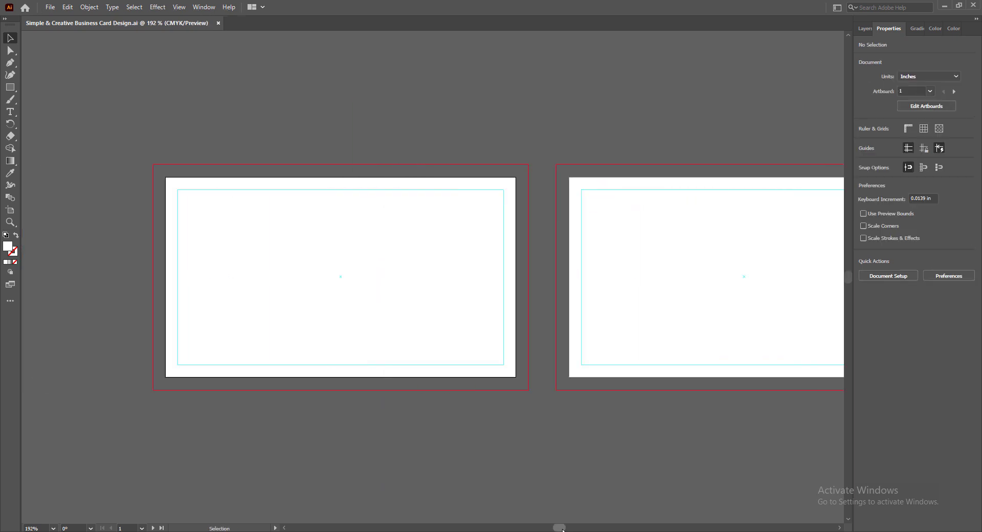
{"action": "left_click", "coordinate": [10, 87]}
{"action": "left_click_drag", "start_coordinate": [153, 164], "coordinate": [528, 389]}
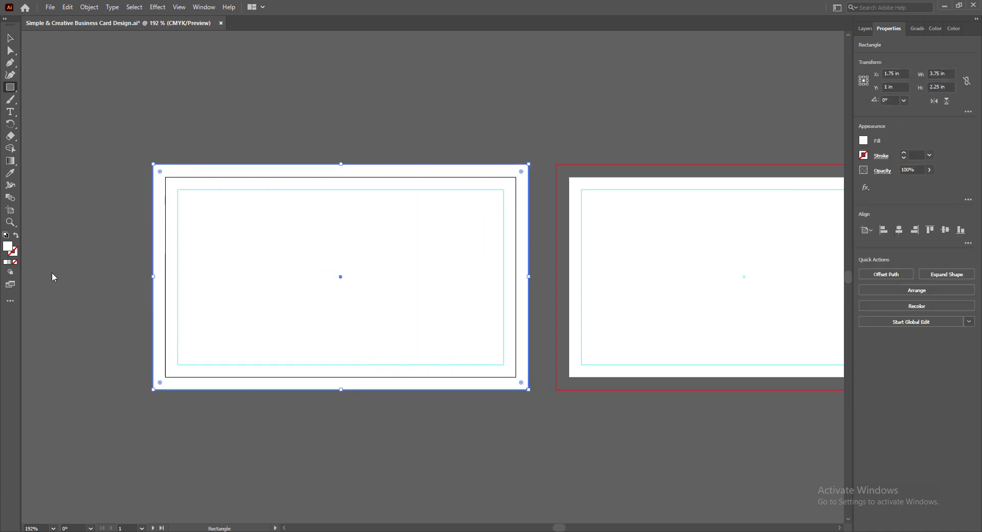
{"action": "key", "text": "v"}
{"action": "left_click", "coordinate": [322, 434]}
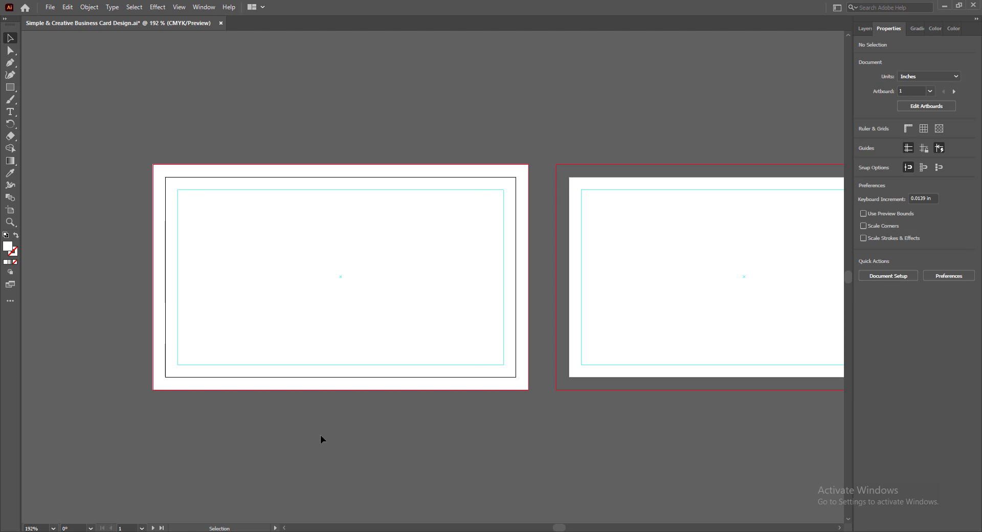
{"action": "key", "text": "ctrl+s"}
{"action": "left_click_drag", "start_coordinate": [558, 528], "coordinate": [556, 529]}
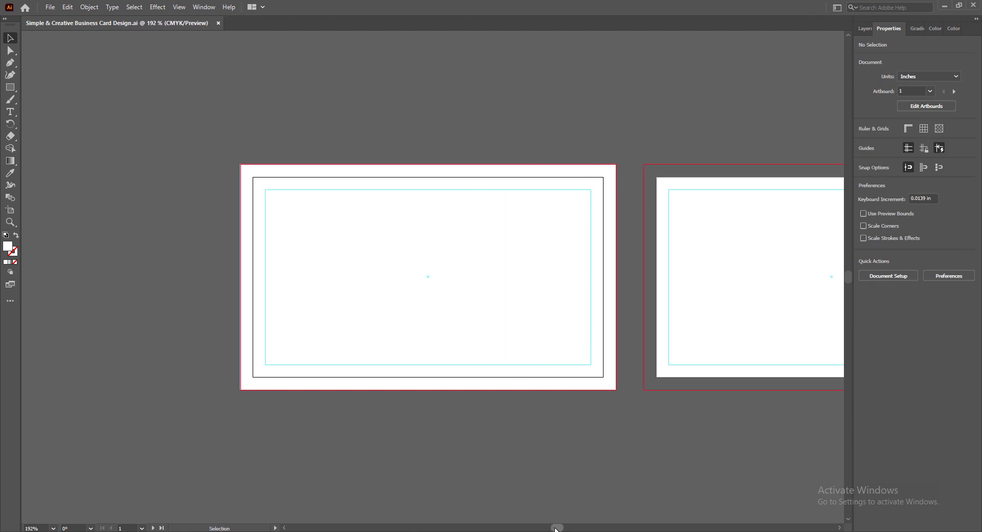
- Set the view magnification to 300%
{"action": "scroll", "coordinate": [449, 287], "scroll_direction": "up", "scroll_amount": 3}
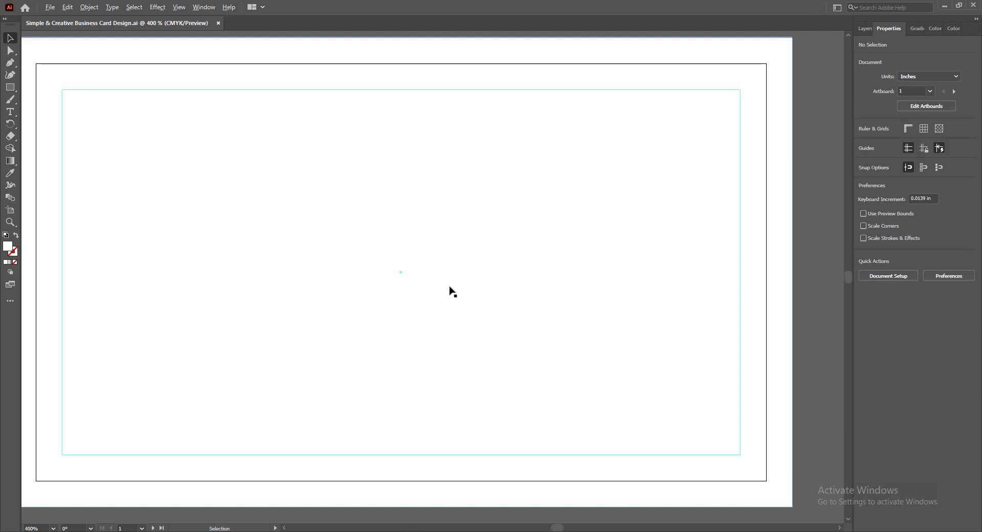
{"action": "left_click", "coordinate": [32, 528]}
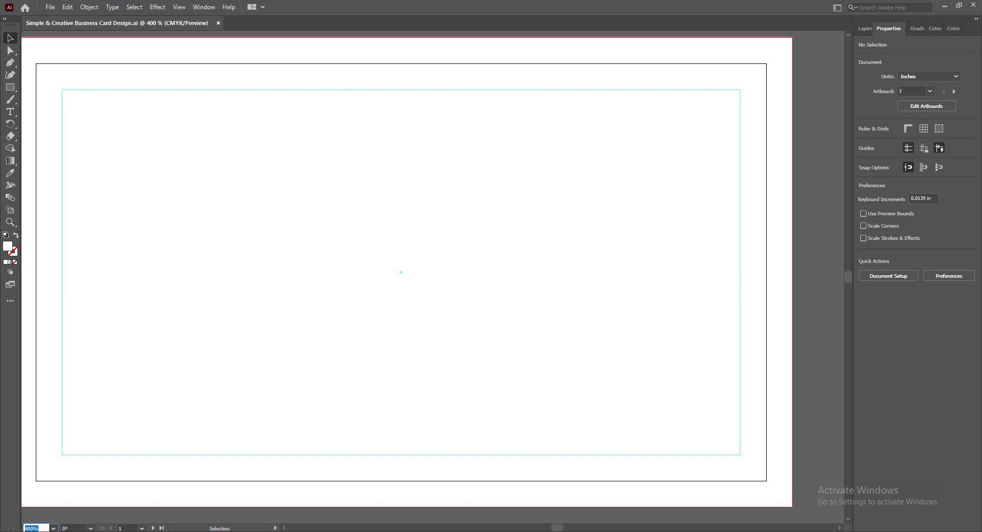
{"action": "type", "text": "300"}
{"action": "key", "text": "Return"}
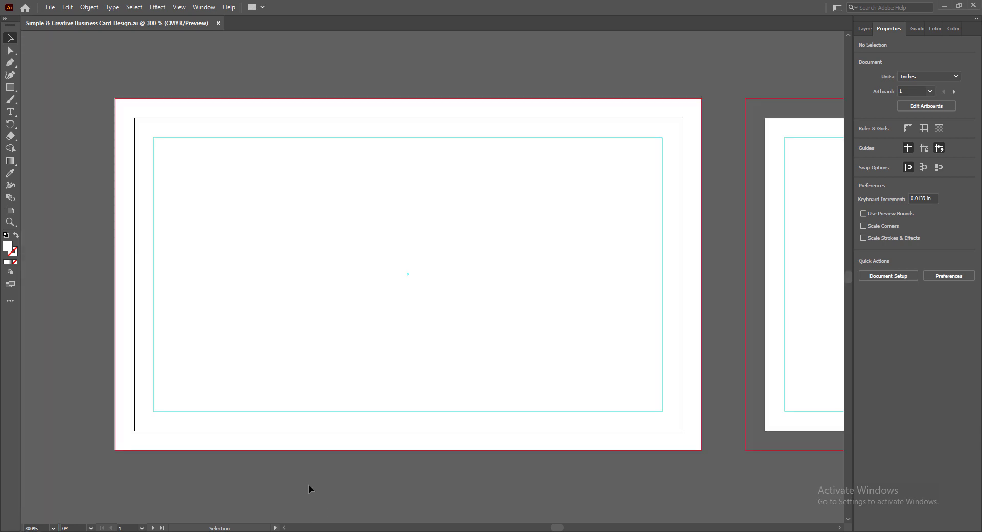
- Fill the background rectangle with dark purple #18012D in the Color Picker and save
{"action": "left_click", "coordinate": [205, 248]}
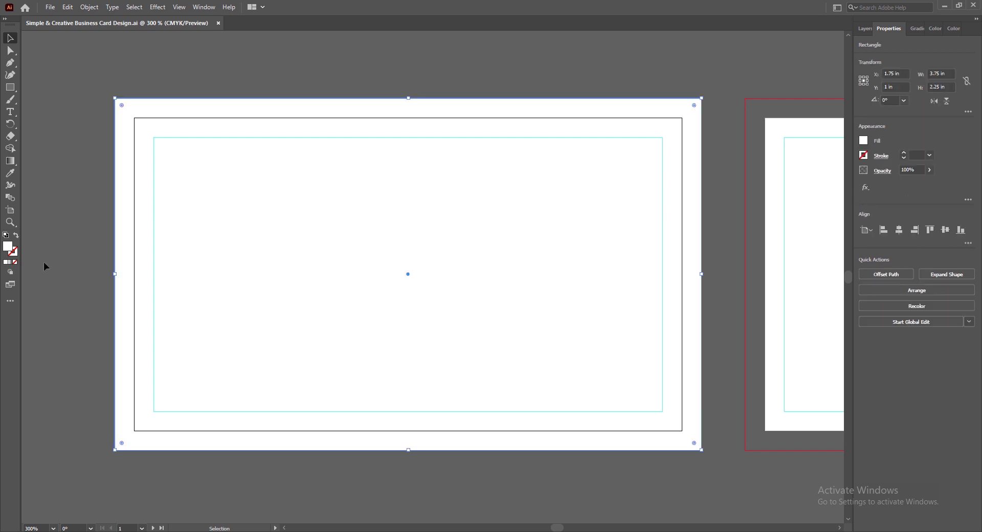
{"action": "double_click", "coordinate": [8, 247]}
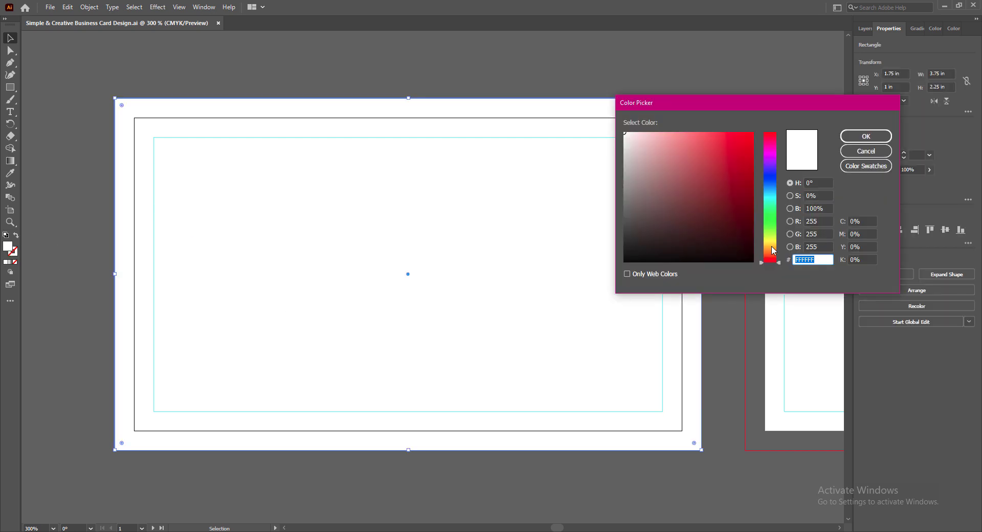
{"action": "left_click", "coordinate": [772, 167]}
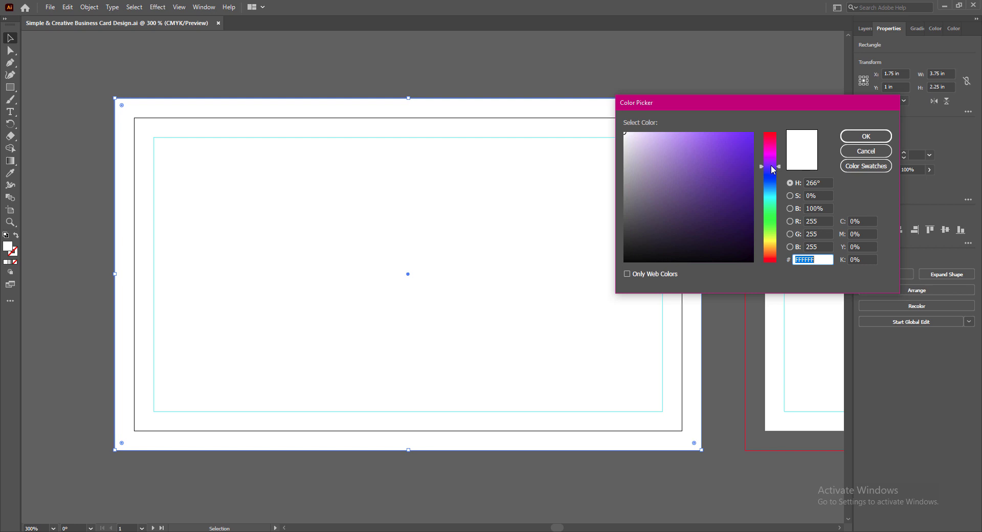
{"action": "left_click", "coordinate": [752, 241]}
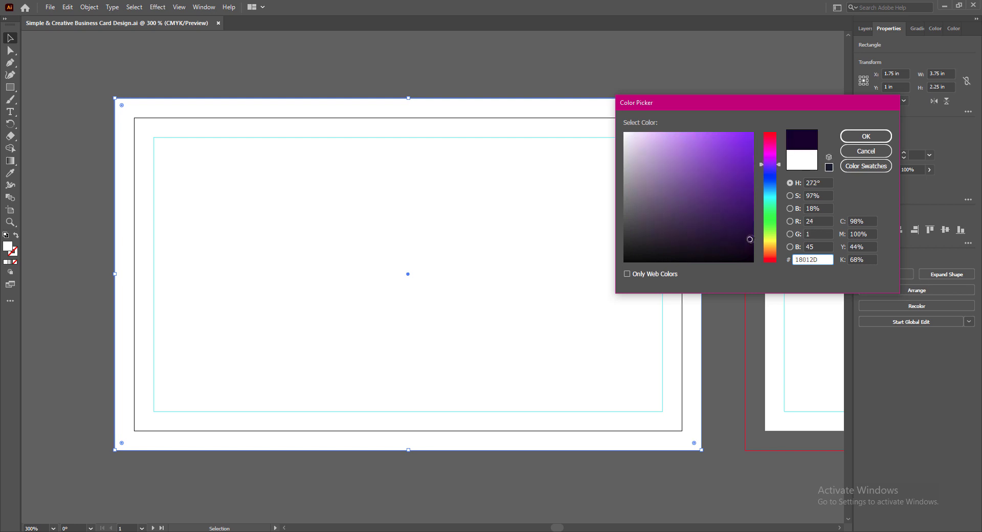
{"action": "left_click", "coordinate": [865, 136]}
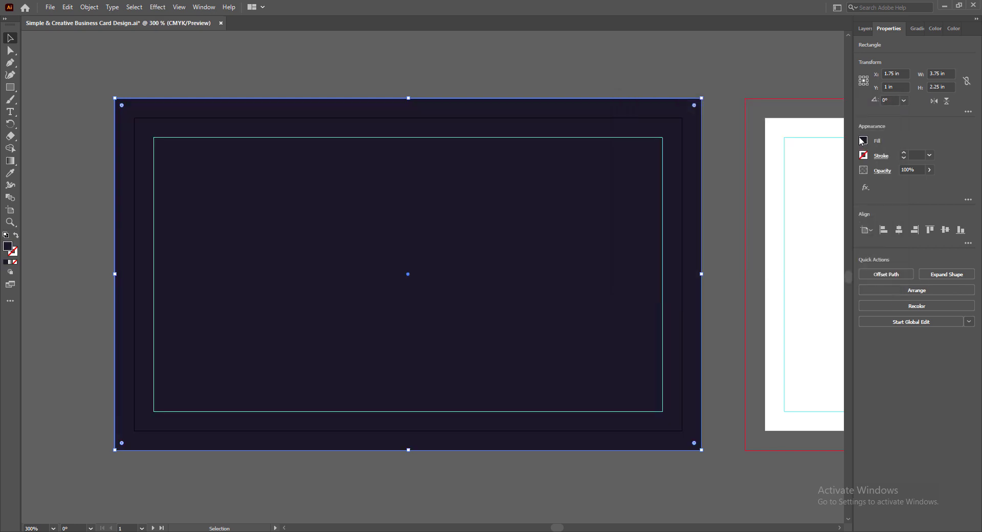
{"action": "left_click", "coordinate": [357, 503]}
{"action": "key", "text": "ctrl+s"}
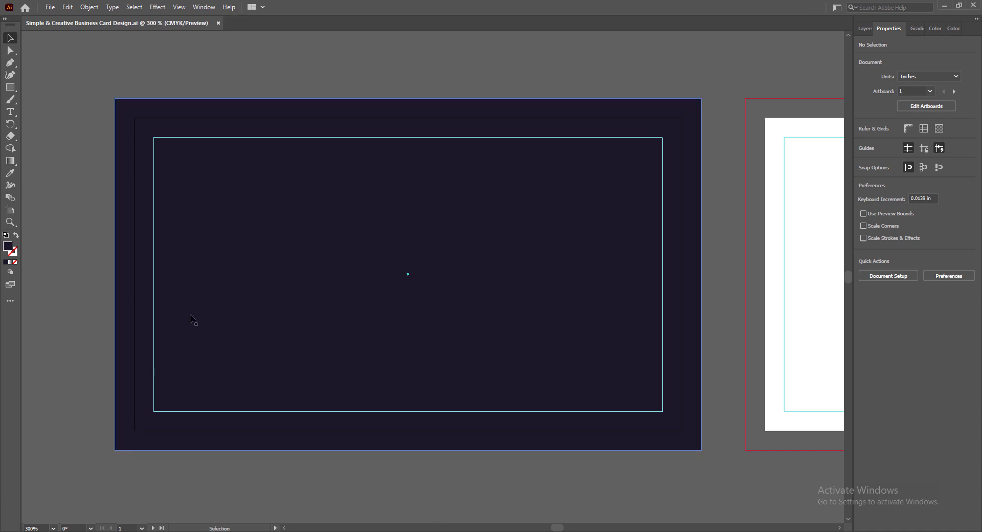
- Pen-draw a narrow ribbon with a V-notched bottom from the card's top edge and give it a gradient fill
{"action": "left_click", "coordinate": [10, 62]}
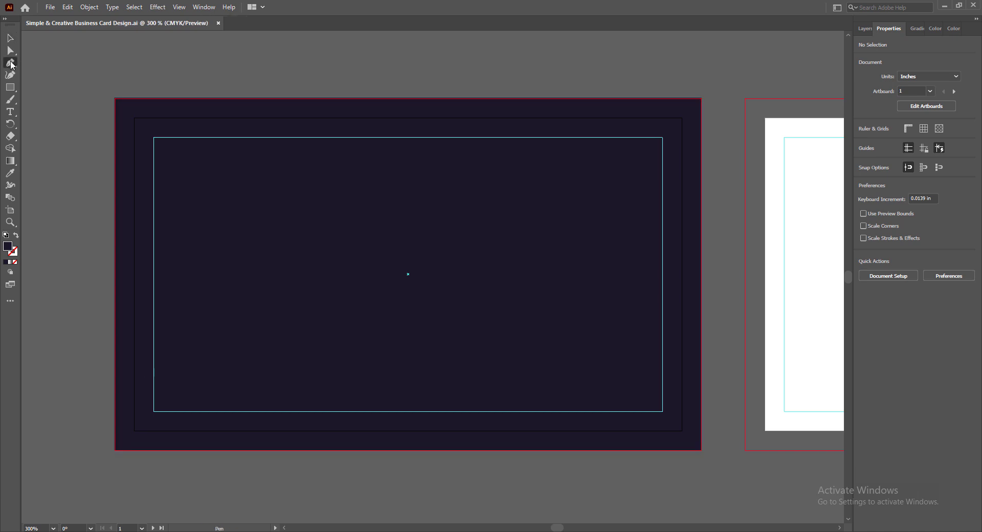
{"action": "left_click", "coordinate": [182, 97]}
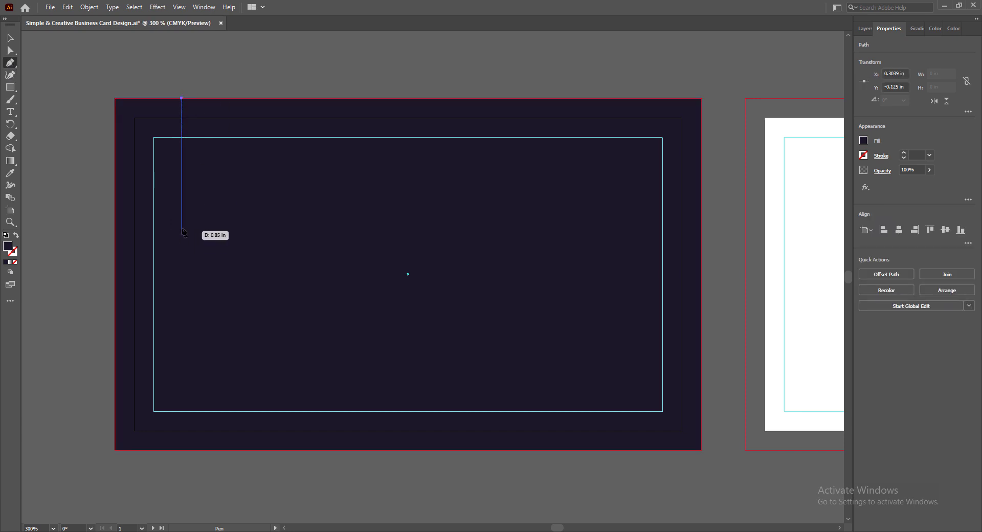
{"action": "left_click", "coordinate": [181, 231]}
{"action": "left_click", "coordinate": [188, 225]}
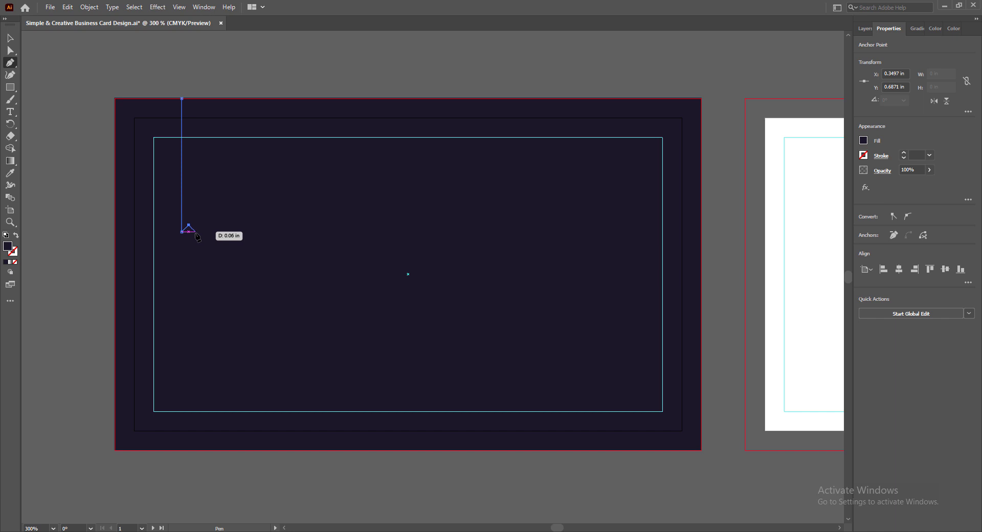
{"action": "left_click", "coordinate": [196, 231]}
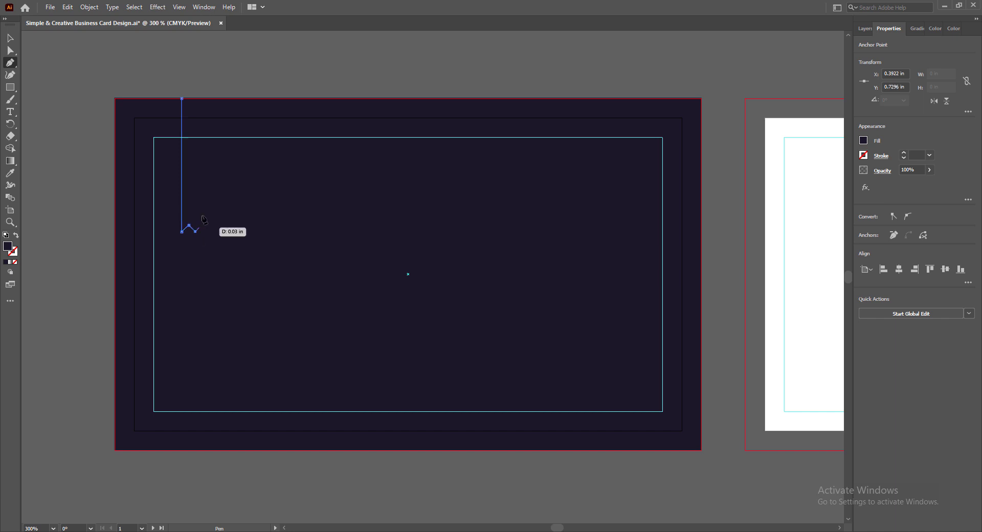
{"action": "left_click", "coordinate": [196, 98]}
{"action": "left_click", "coordinate": [181, 98]}
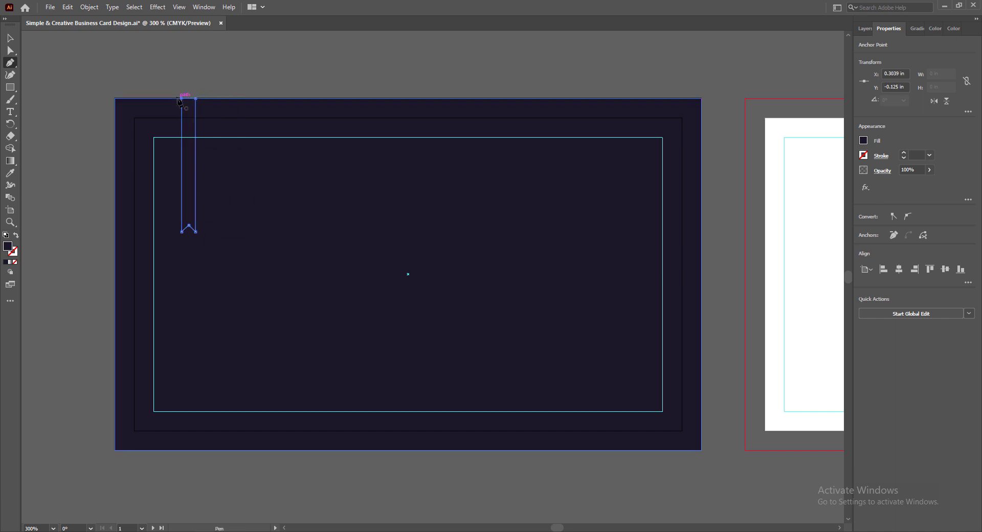
{"action": "left_click", "coordinate": [10, 38]}
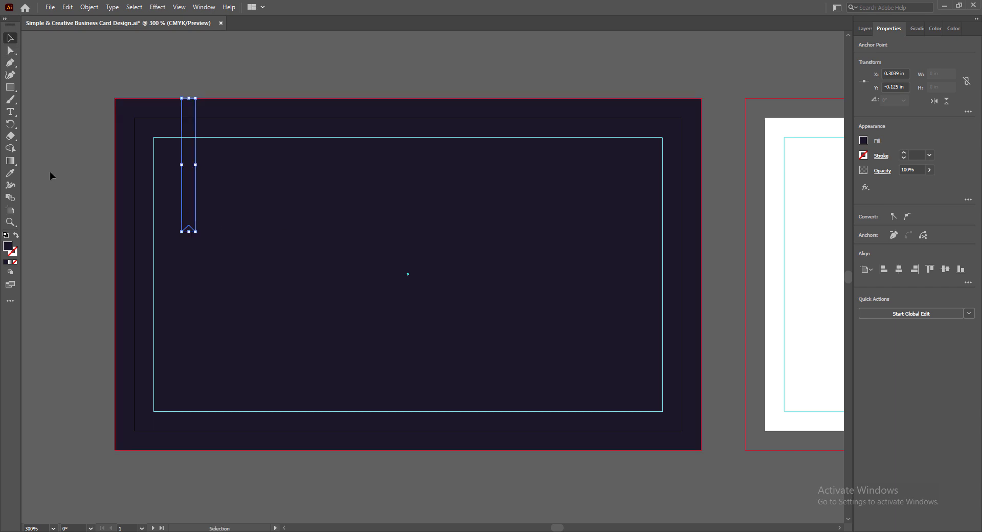
{"action": "left_click", "coordinate": [10, 262]}
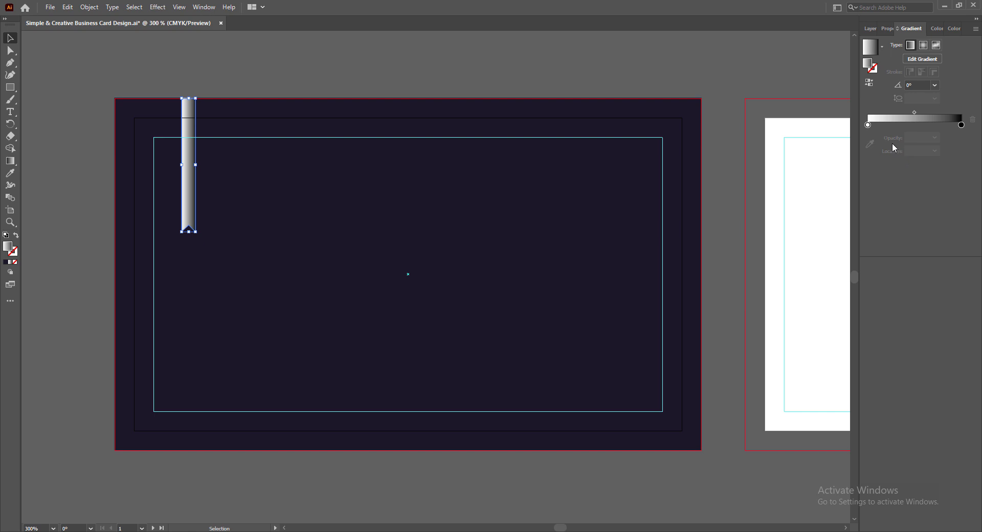
- Make the ribbon gradient run from an orange left stop to a K=90 dark grey right stop
{"action": "double_click", "coordinate": [868, 125]}
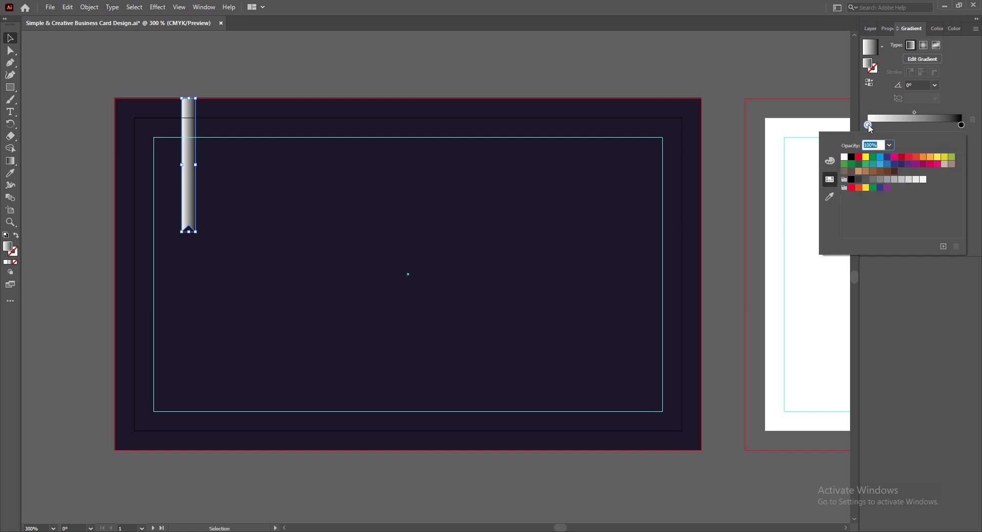
{"action": "left_click", "coordinate": [930, 157]}
{"action": "left_click", "coordinate": [924, 158]}
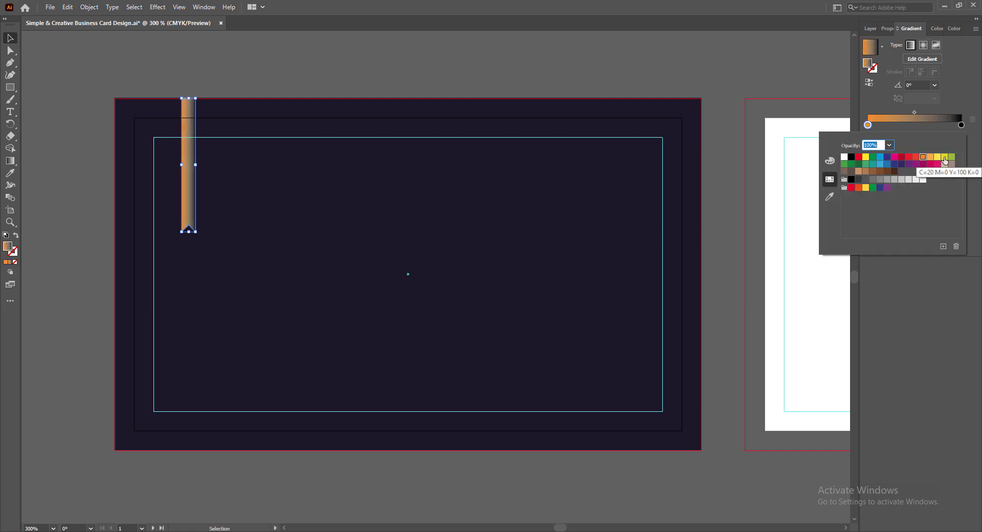
{"action": "left_click", "coordinate": [945, 158]}
{"action": "left_click", "coordinate": [938, 158]}
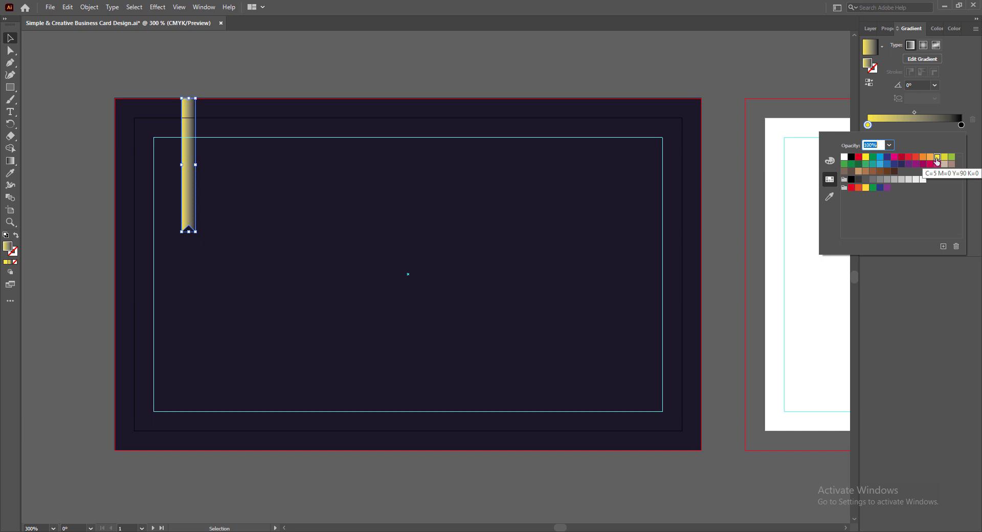
{"action": "left_click", "coordinate": [930, 158]}
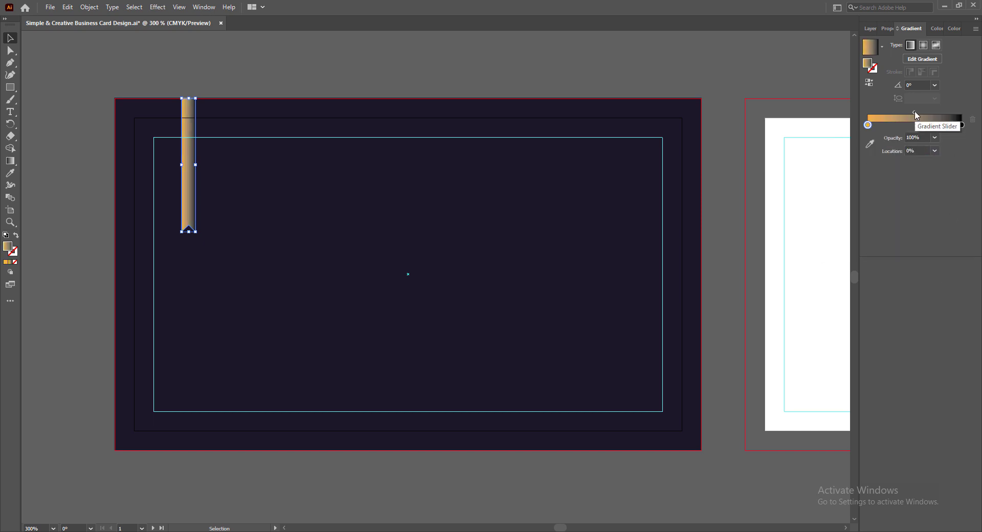
{"action": "double_click", "coordinate": [961, 125]}
{"action": "left_click", "coordinate": [859, 180]}
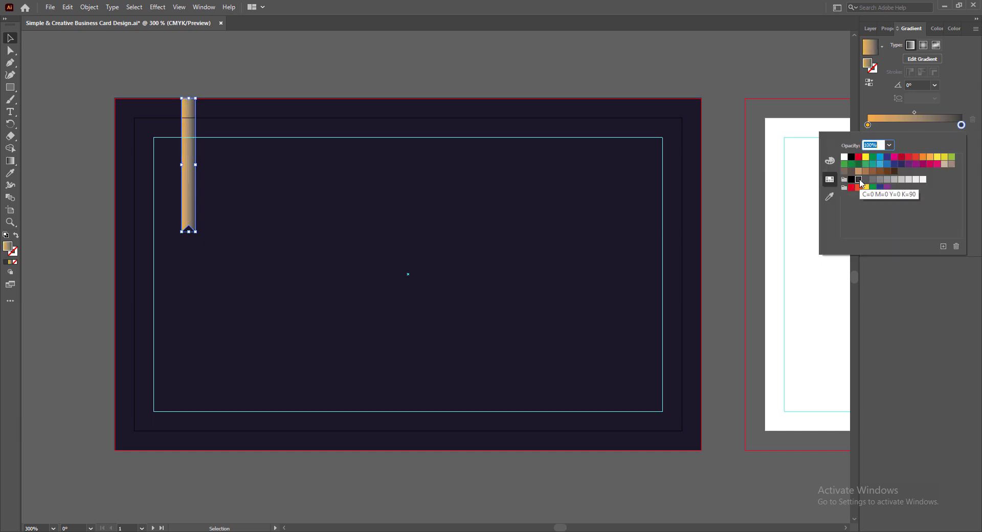
- Try gradient angles 45°, -60°, 135°, 120°, 60° and 90°, then settle on 0°
{"action": "left_click", "coordinate": [935, 86]}
{"action": "left_click", "coordinate": [941, 164]}
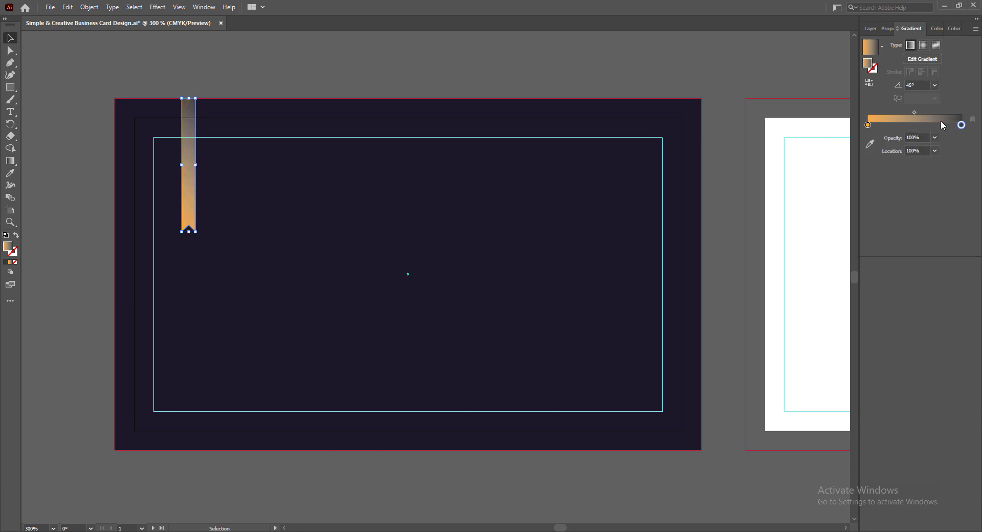
{"action": "left_click", "coordinate": [934, 85]}
{"action": "left_click", "coordinate": [945, 220]}
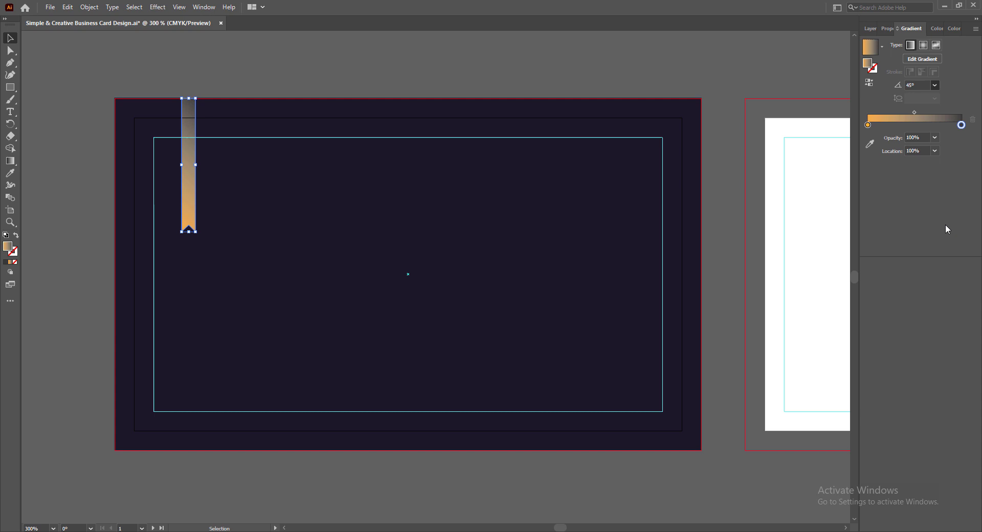
{"action": "left_click", "coordinate": [935, 85]}
{"action": "left_click", "coordinate": [943, 107]}
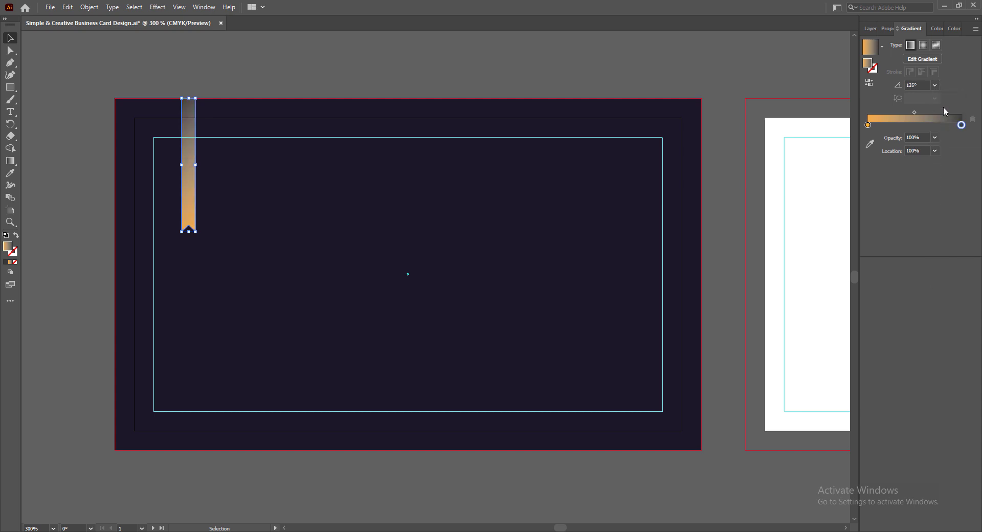
{"action": "left_click", "coordinate": [935, 85]}
{"action": "left_click", "coordinate": [944, 117]}
{"action": "left_click", "coordinate": [935, 86]}
{"action": "left_click", "coordinate": [945, 154]}
{"action": "left_click", "coordinate": [934, 86]}
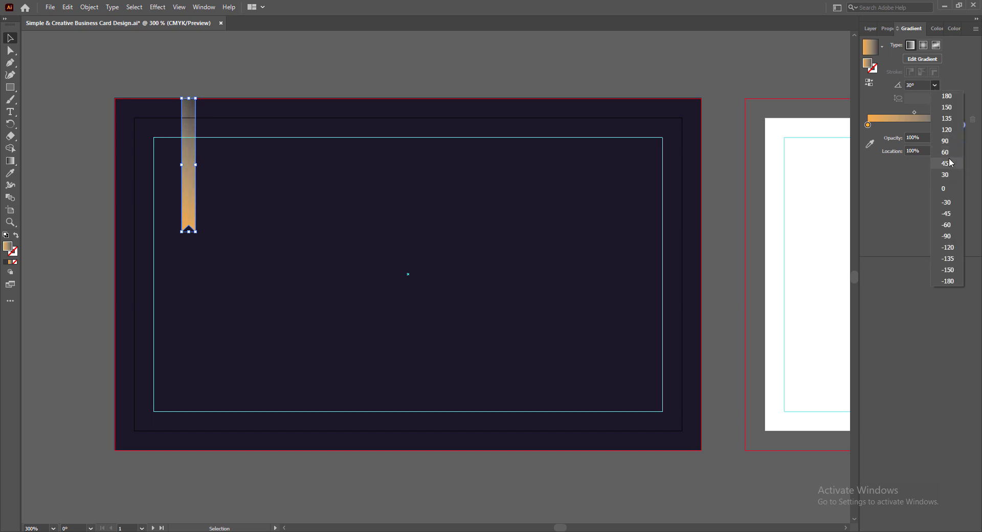
{"action": "left_click", "coordinate": [946, 140]}
{"action": "left_click", "coordinate": [934, 85]}
{"action": "left_click", "coordinate": [942, 187]}
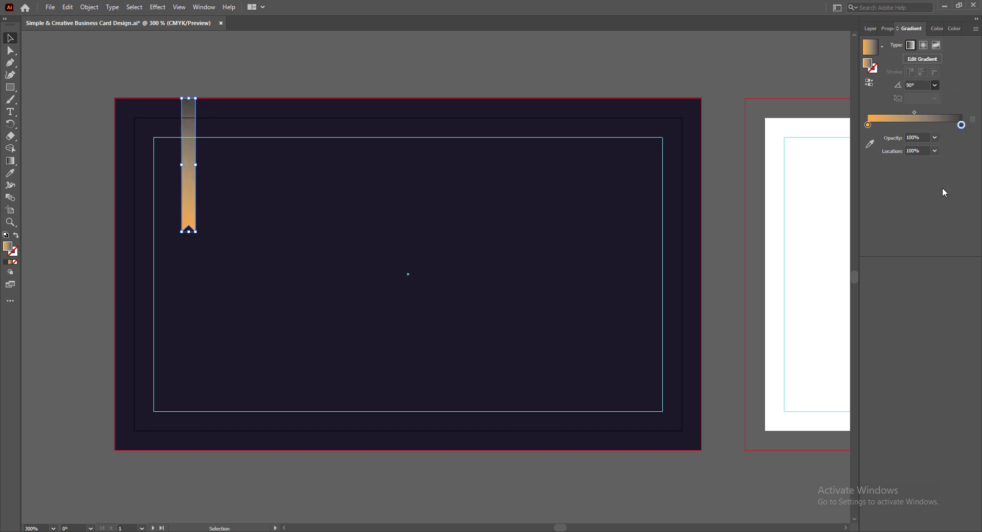
{"action": "left_click", "coordinate": [913, 112]}
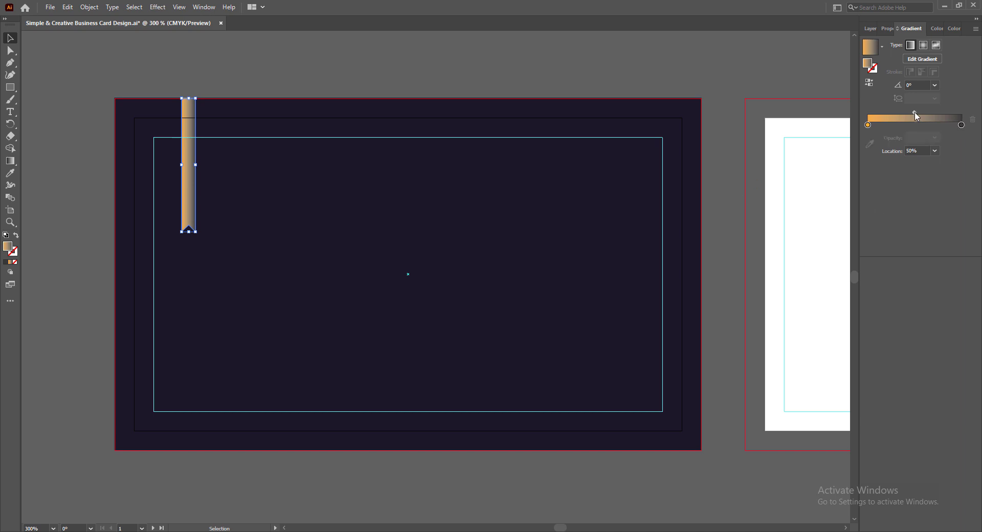
- Shift the gradient midpoint right and make the right stop navy C=100 M=95 Y=5 K=0
{"action": "left_click_drag", "start_coordinate": [916, 116], "coordinate": [925, 117]}
{"action": "double_click", "coordinate": [961, 126]}
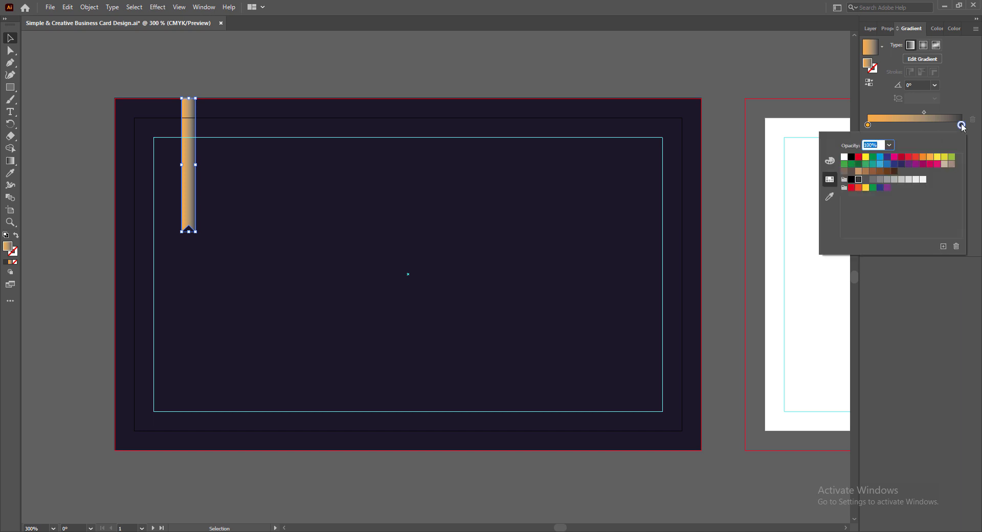
{"action": "left_click", "coordinate": [887, 164]}
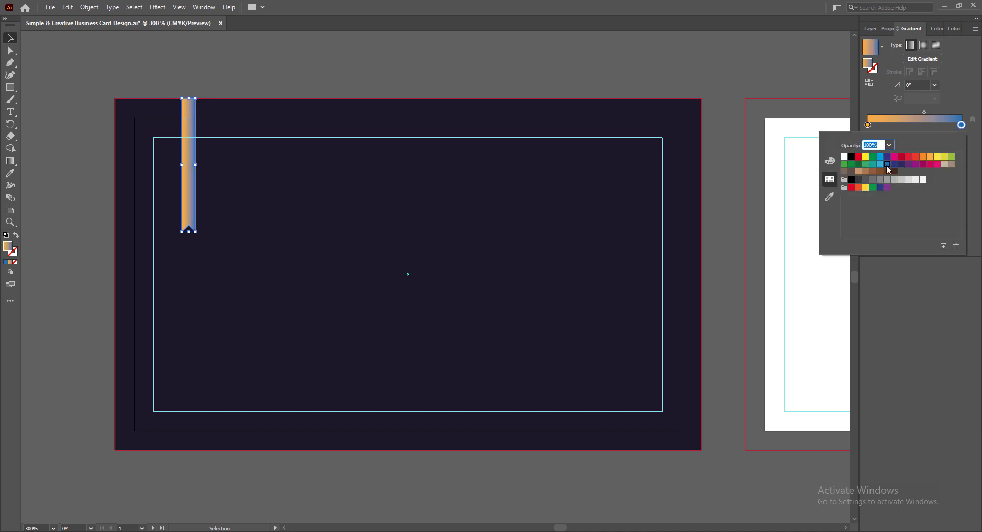
{"action": "left_click", "coordinate": [894, 164]}
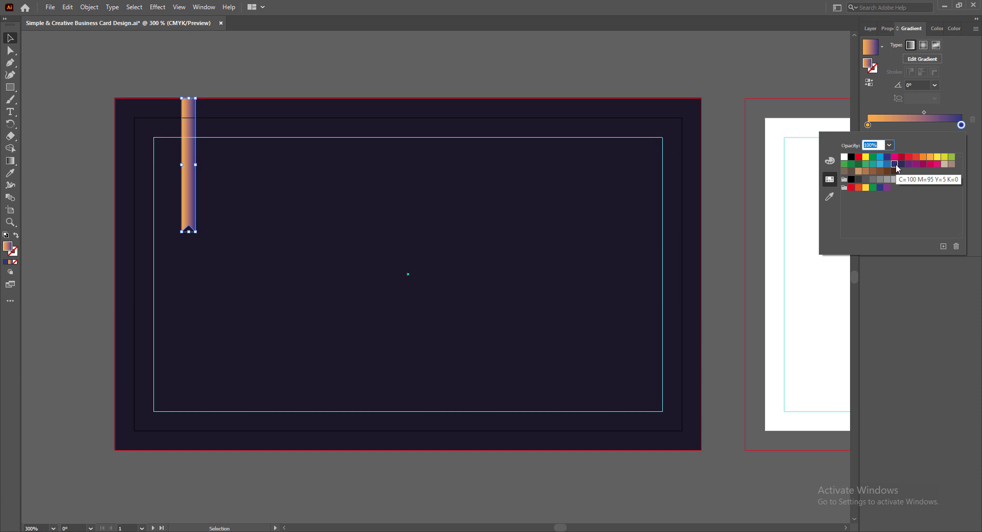
{"action": "left_click", "coordinate": [922, 296]}
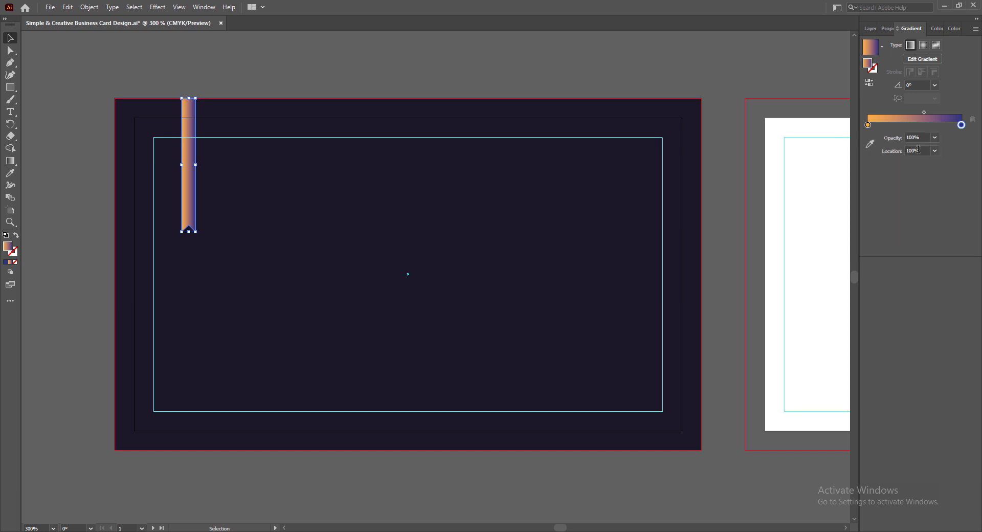
- Deselect the ribbon bar and save the document
{"action": "left_click", "coordinate": [923, 113]}
{"action": "left_click", "coordinate": [209, 477]}
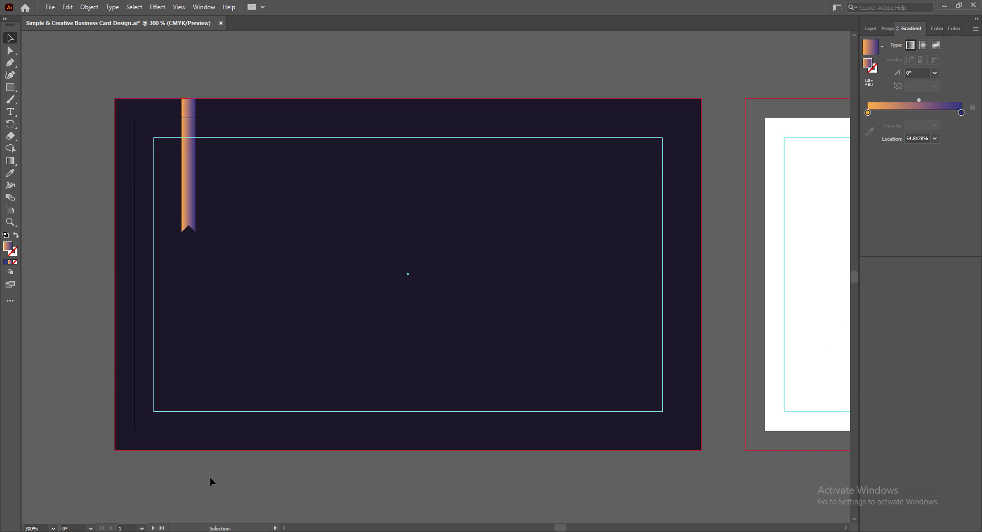
{"action": "key", "text": "ctrl+s"}
{"action": "scroll", "coordinate": [188, 235], "scroll_direction": "up", "scroll_amount": 3}
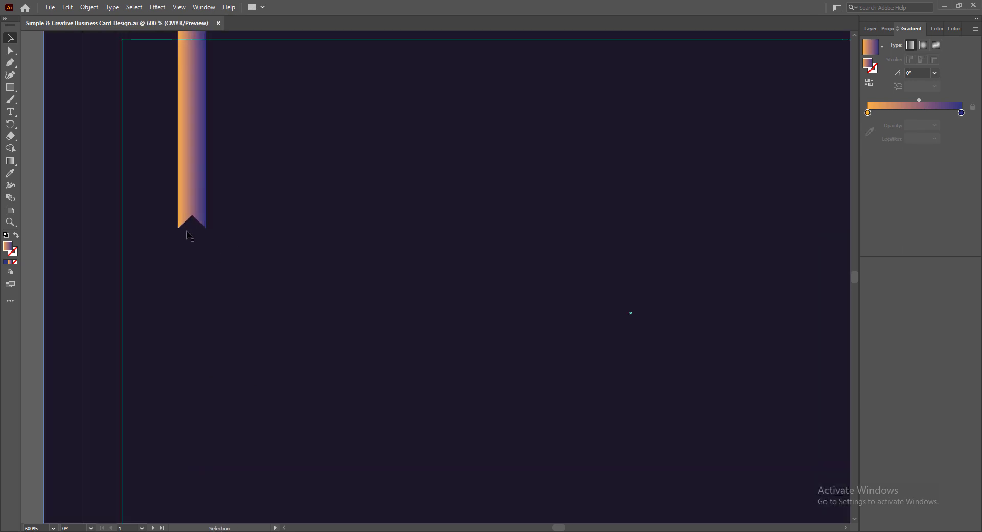
- Pen-draw a small diamond around the ribbon's notched tip
{"action": "key", "text": "p"}
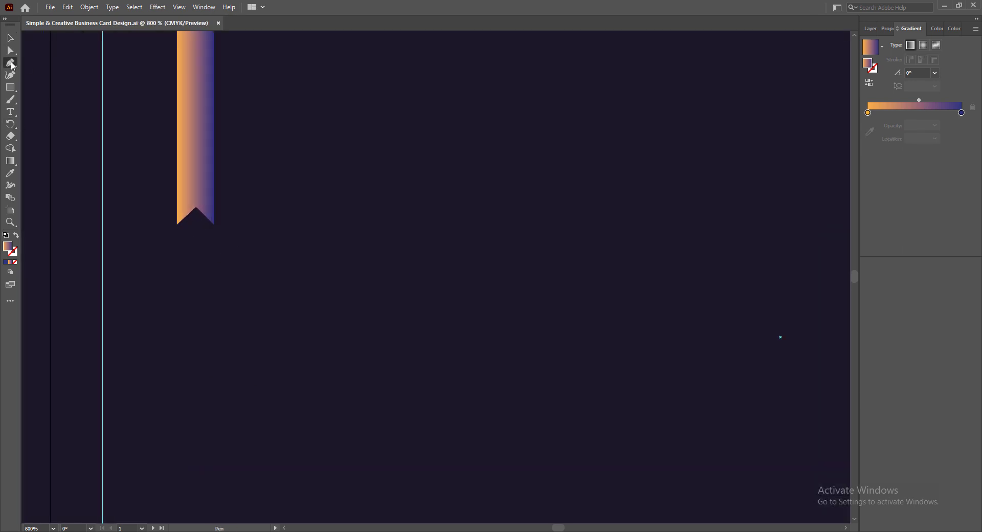
{"action": "left_click", "coordinate": [177, 224]}
{"action": "left_click", "coordinate": [195, 242]}
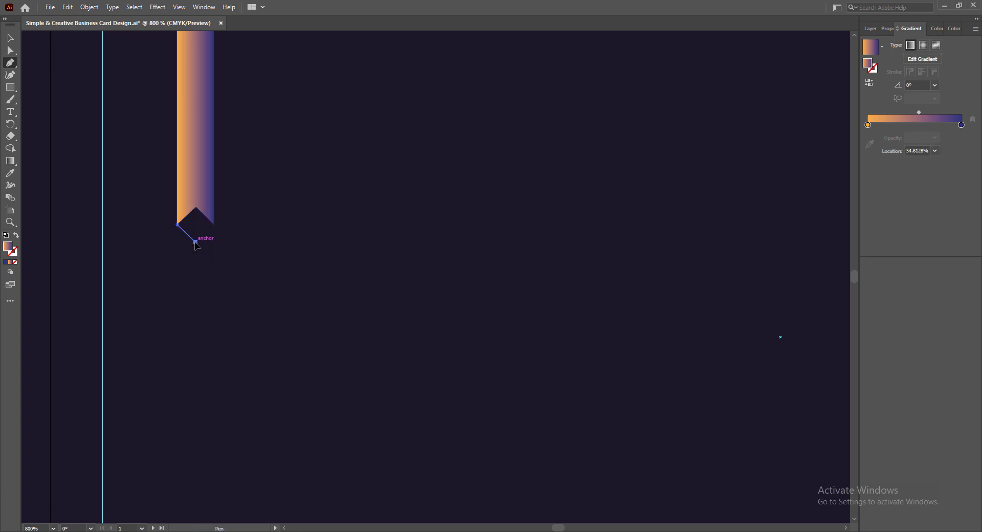
{"action": "left_click", "coordinate": [214, 224]}
{"action": "left_click", "coordinate": [195, 206]}
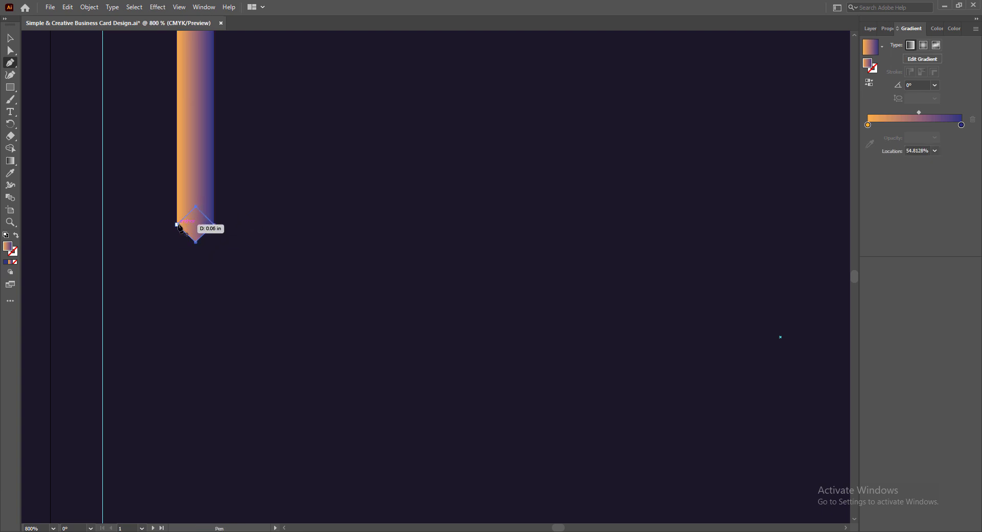
{"action": "left_click", "coordinate": [176, 224]}
{"action": "left_click", "coordinate": [10, 38]}
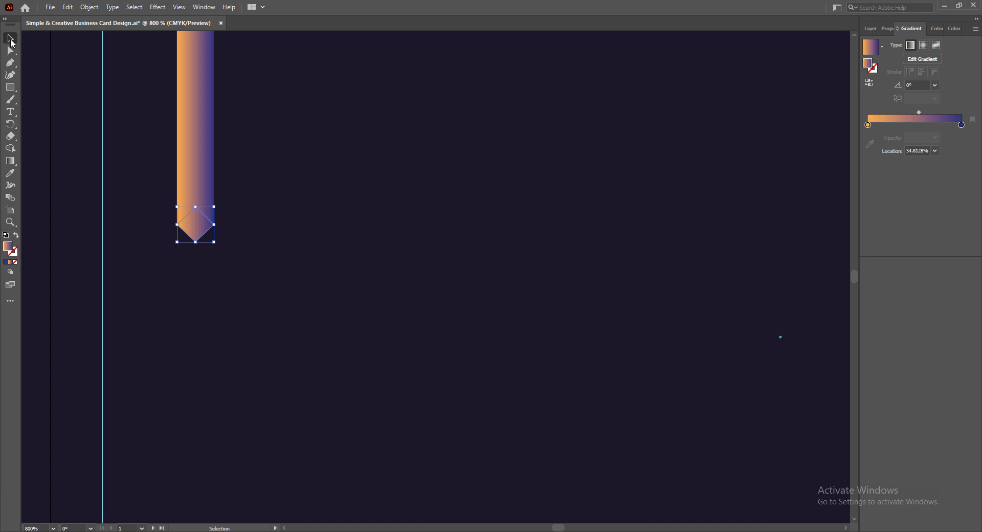
- Set the diamond's gradient angle to 135° and move its midpoint to about 31%
{"action": "left_click", "coordinate": [934, 85]}
{"action": "left_click", "coordinate": [949, 165]}
{"action": "left_click", "coordinate": [934, 85]}
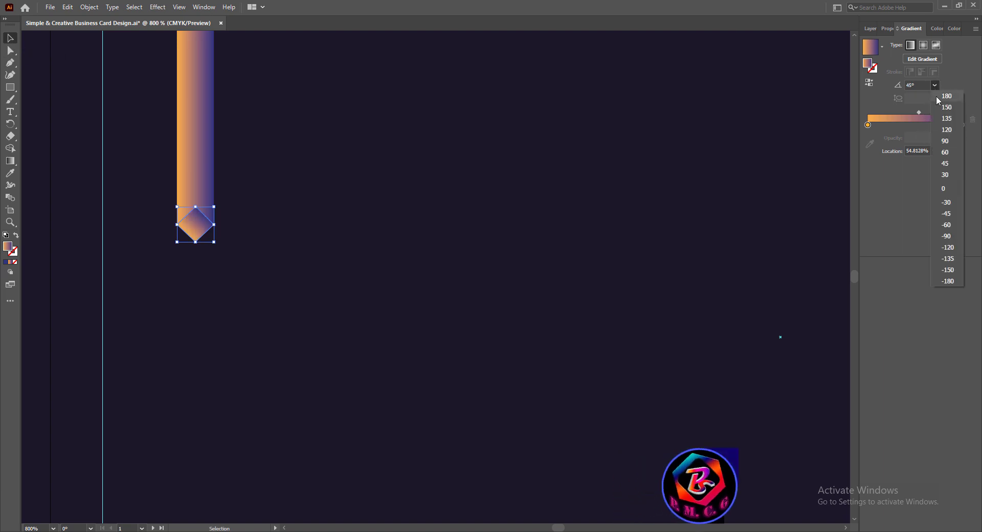
{"action": "left_click", "coordinate": [946, 212]}
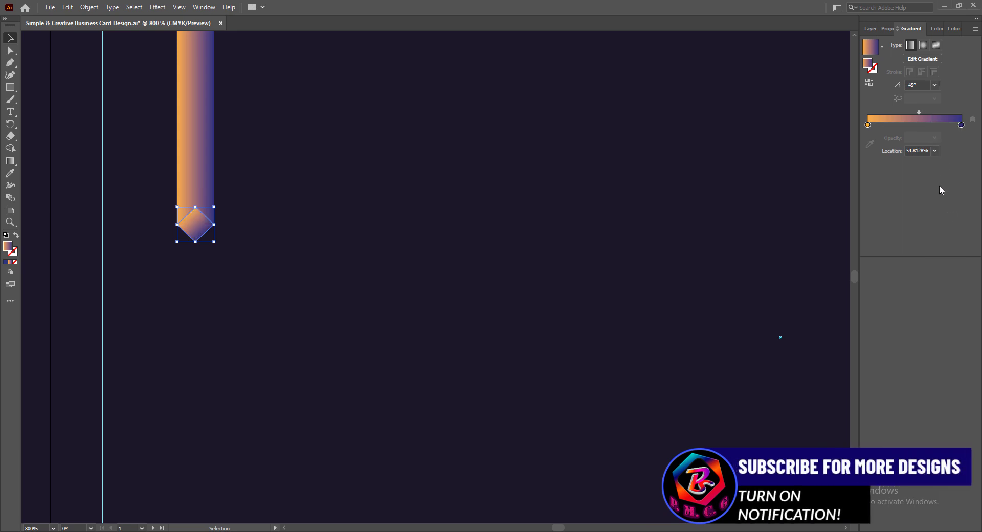
{"action": "left_click", "coordinate": [934, 85]}
{"action": "left_click", "coordinate": [945, 118]}
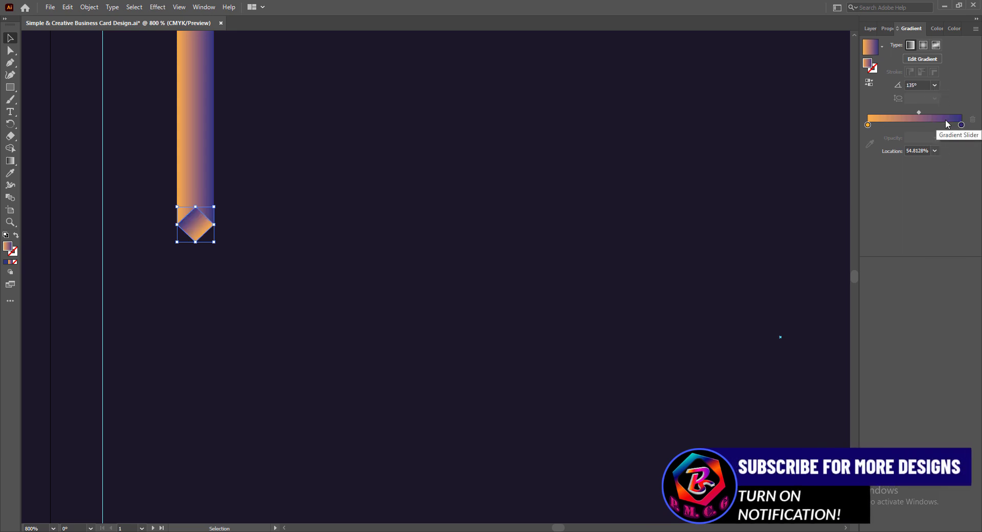
{"action": "left_click_drag", "start_coordinate": [910, 112], "coordinate": [896, 113]}
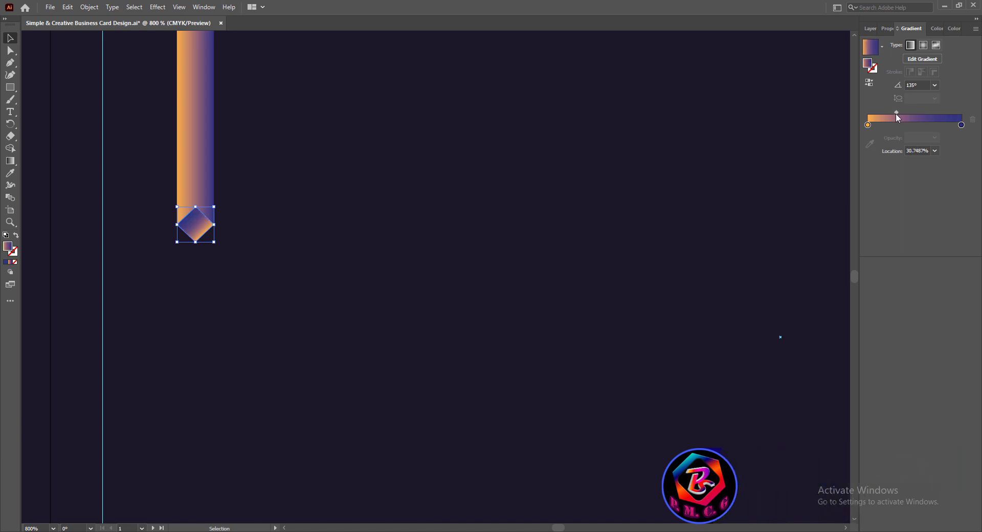
- Bring the ribbon bar in front of the diamond via Arrange
{"action": "left_click", "coordinate": [199, 160]}
{"action": "right_click", "coordinate": [197, 158]}
{"action": "mouse_move", "coordinate": [302, 345]}
{"action": "left_click", "coordinate": [338, 342]}
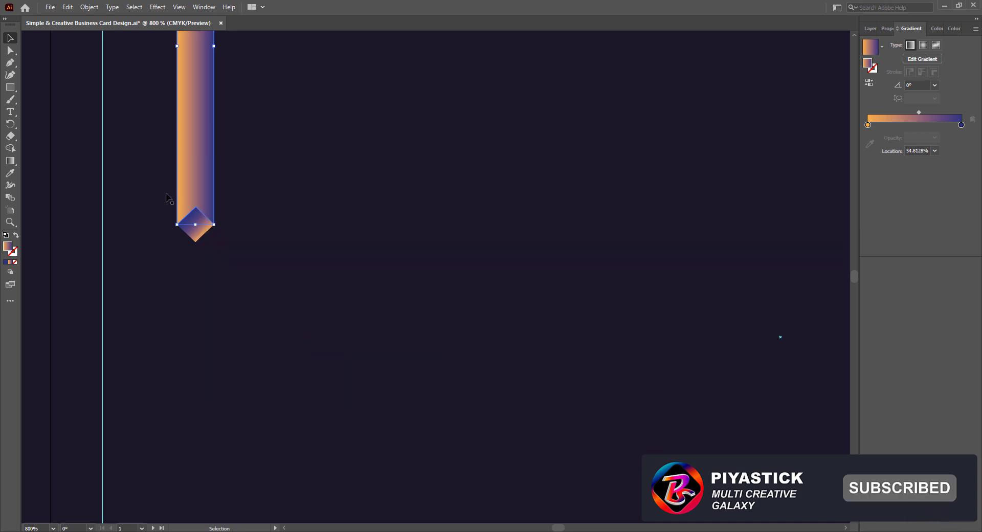
- Angle the diamond's gradient at 120° with its midpoint near 26%
{"action": "left_click", "coordinate": [232, 328]}
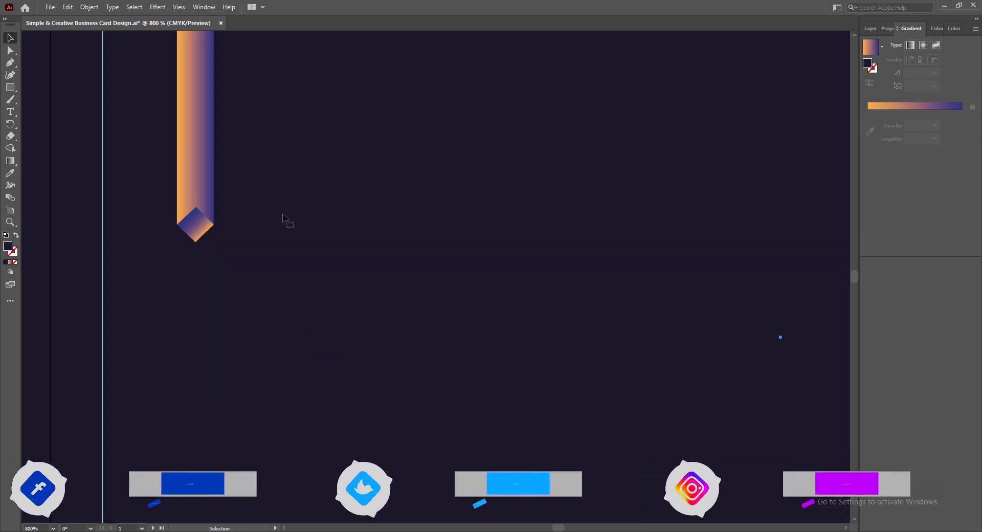
{"action": "left_click", "coordinate": [195, 225]}
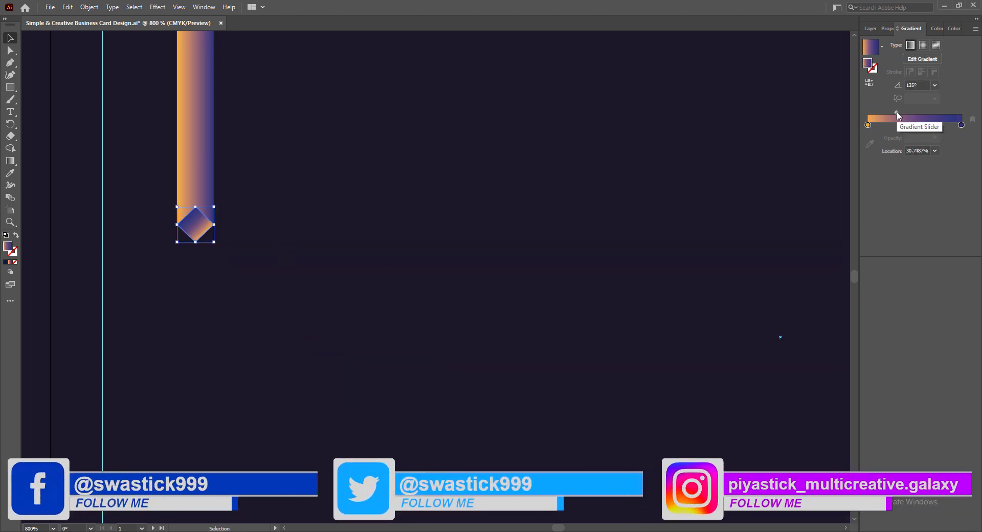
{"action": "mouse_move", "coordinate": [896, 113]}
{"action": "left_mouse_down"}
{"action": "mouse_move", "coordinate": [880, 115]}
{"action": "mouse_move", "coordinate": [893, 112]}
{"action": "left_mouse_up"}
{"action": "left_click", "coordinate": [935, 85]}
{"action": "left_click", "coordinate": [944, 127]}
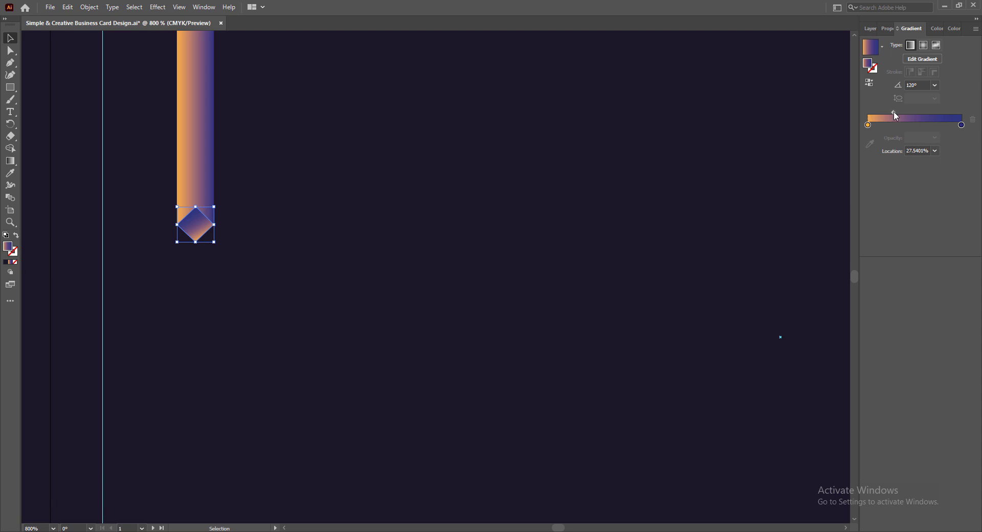
{"action": "left_click_drag", "start_coordinate": [894, 111], "coordinate": [892, 112]}
{"action": "left_click", "coordinate": [326, 307]}
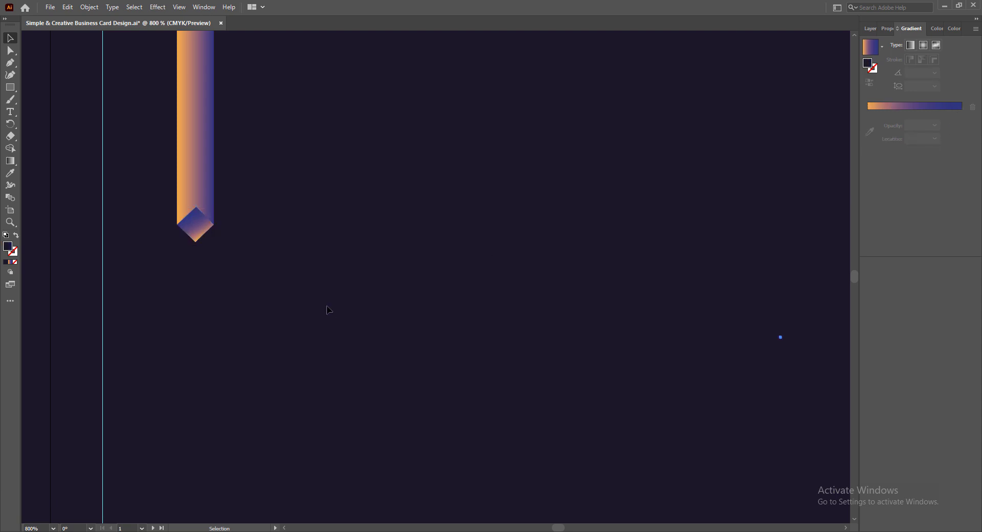
- Alt-drag to duplicate the ribbon slightly lower
{"action": "scroll", "coordinate": [327, 306], "scroll_direction": "down", "scroll_amount": 3}
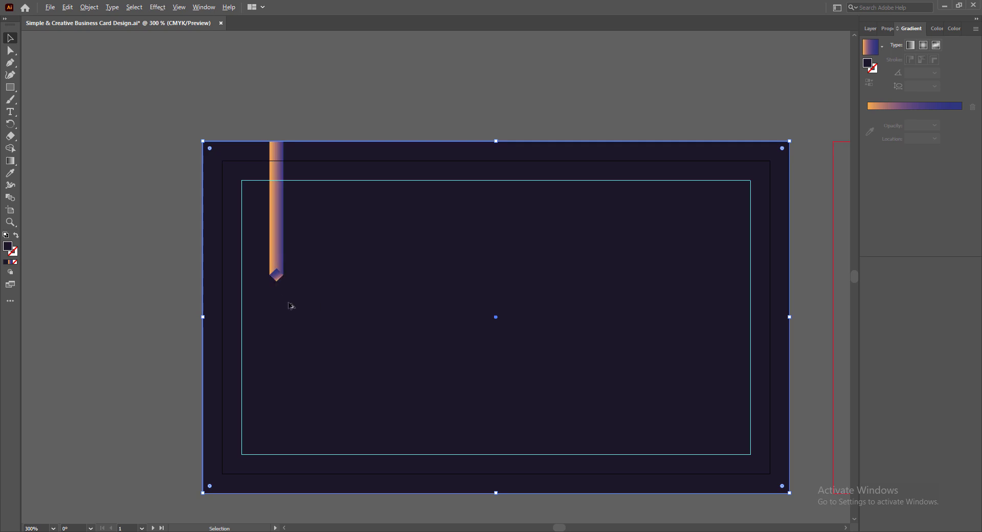
{"action": "scroll", "coordinate": [276, 296], "scroll_direction": "up", "scroll_amount": 4}
{"action": "left_click", "coordinate": [262, 201]}
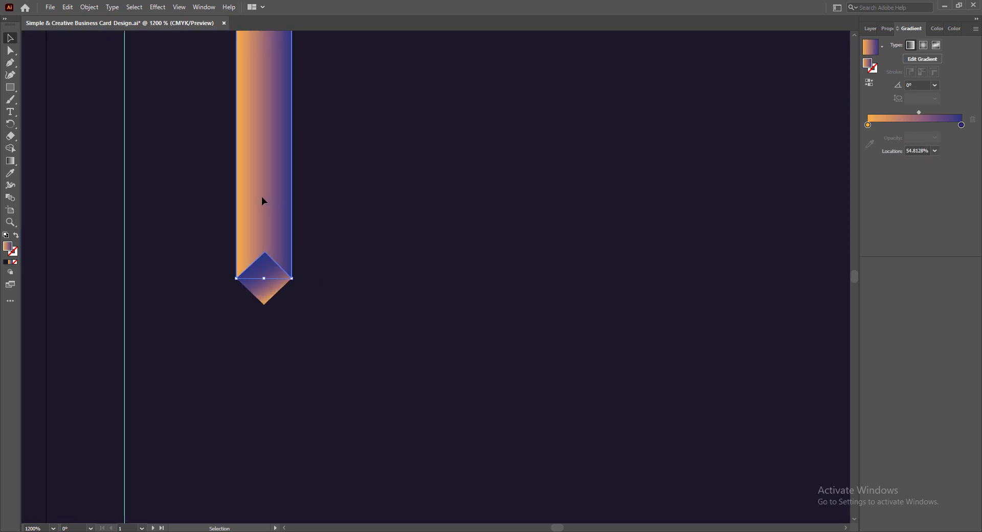
{"action": "left_click_drag", "start_coordinate": [262, 196], "coordinate": [264, 203]}
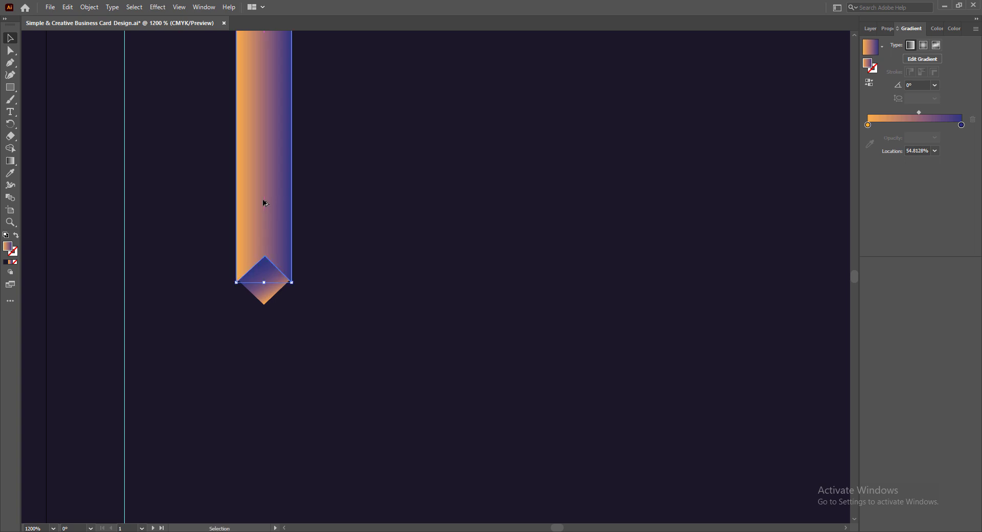
- Give the duplicate ribbon a solid fill and bring the gradient bar to the front
{"action": "left_click", "coordinate": [7, 262]}
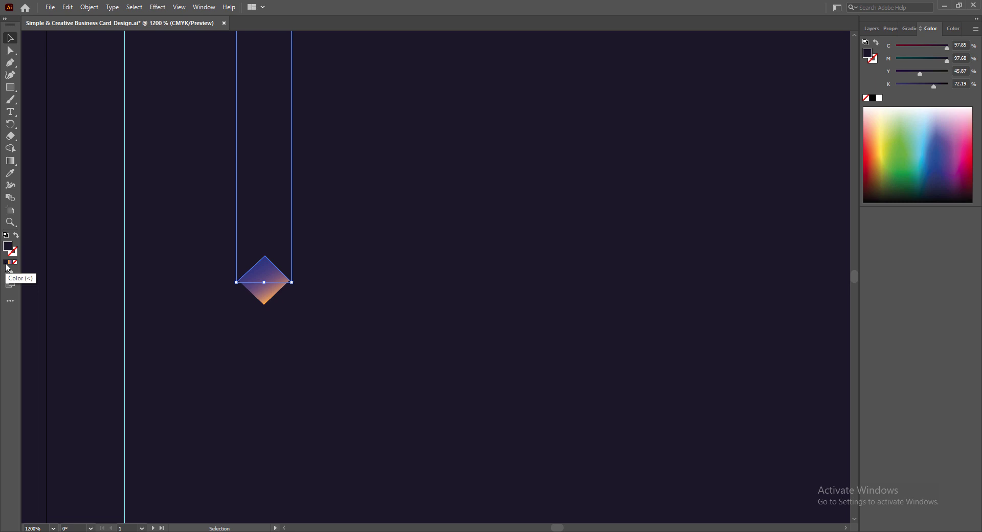
{"action": "scroll", "coordinate": [327, 220], "scroll_direction": "up", "scroll_amount": 5}
{"action": "scroll", "coordinate": [355, 214], "scroll_direction": "up", "scroll_amount": 3}
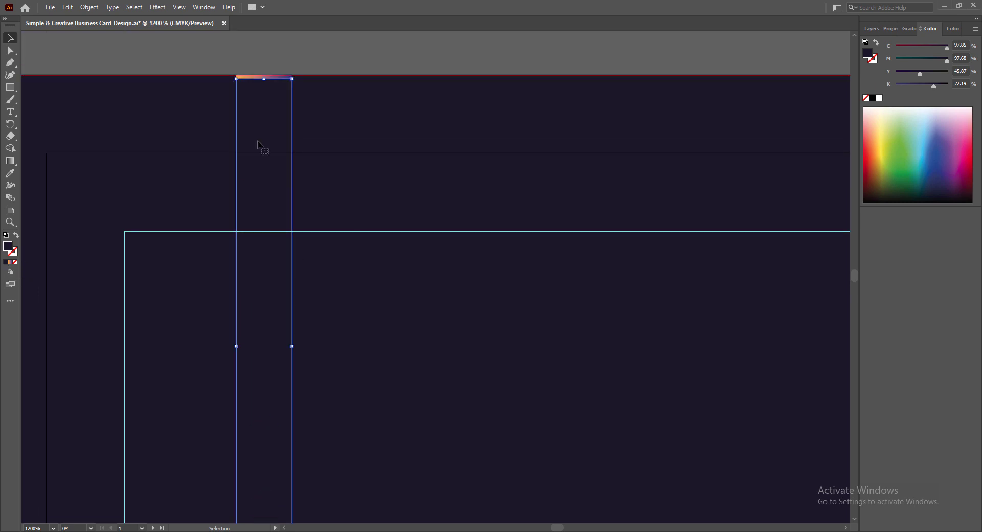
{"action": "right_click", "coordinate": [249, 77]}
{"action": "mouse_move", "coordinate": [327, 264]}
{"action": "left_click", "coordinate": [384, 265]}
- Nudge the bar with arrow keys and adjust its length from the bottom edge
{"action": "scroll", "coordinate": [343, 254], "scroll_direction": "down", "scroll_amount": 7}
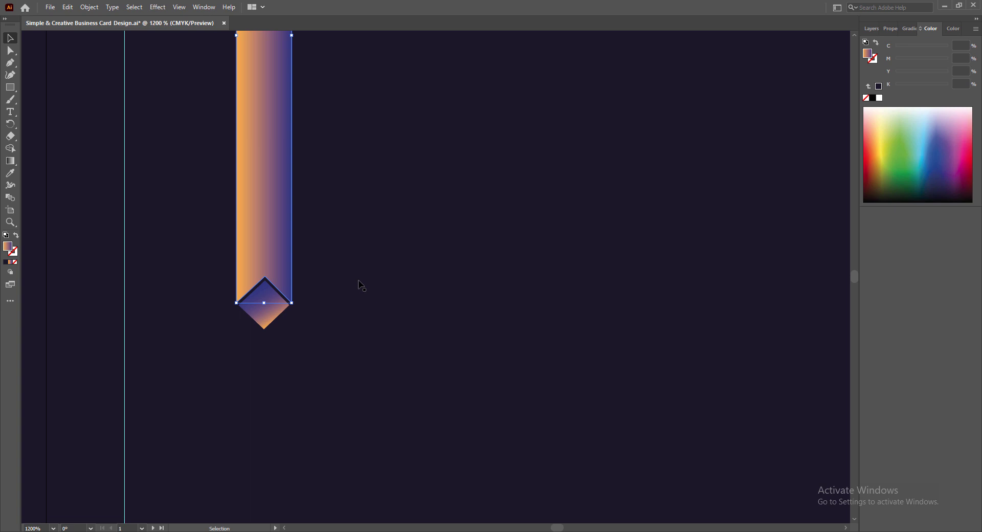
{"action": "left_click", "coordinate": [253, 290]}
{"action": "key", "text": "Down"}
{"action": "key", "text": "Up"}
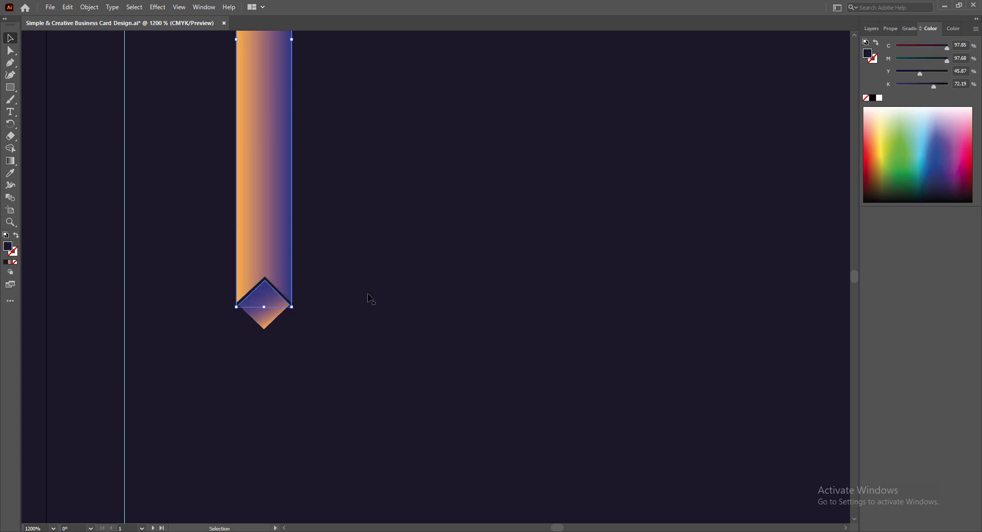
{"action": "key", "text": "Down"}
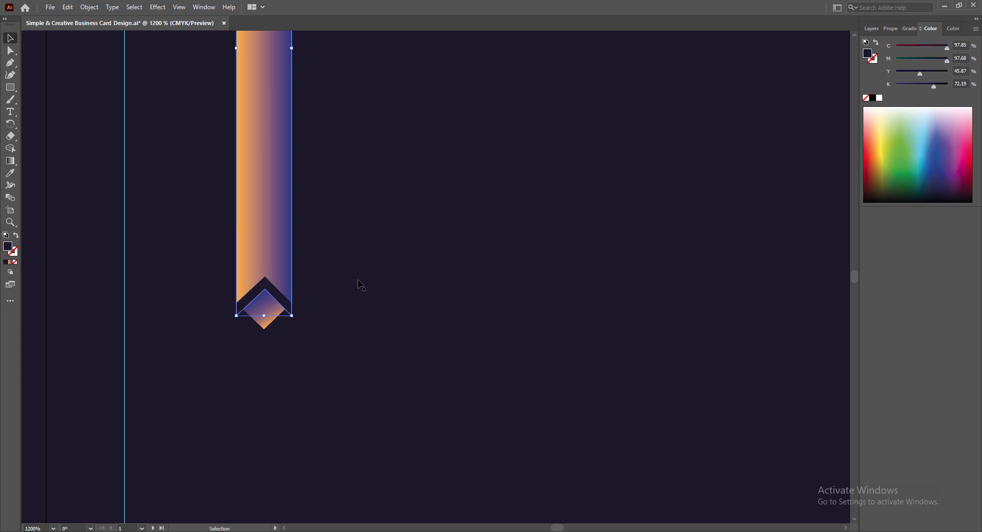
{"action": "key", "text": "Up"}
{"action": "left_click_drag", "start_coordinate": [264, 306], "coordinate": [265, 309]}
{"action": "left_click", "coordinate": [313, 346]}
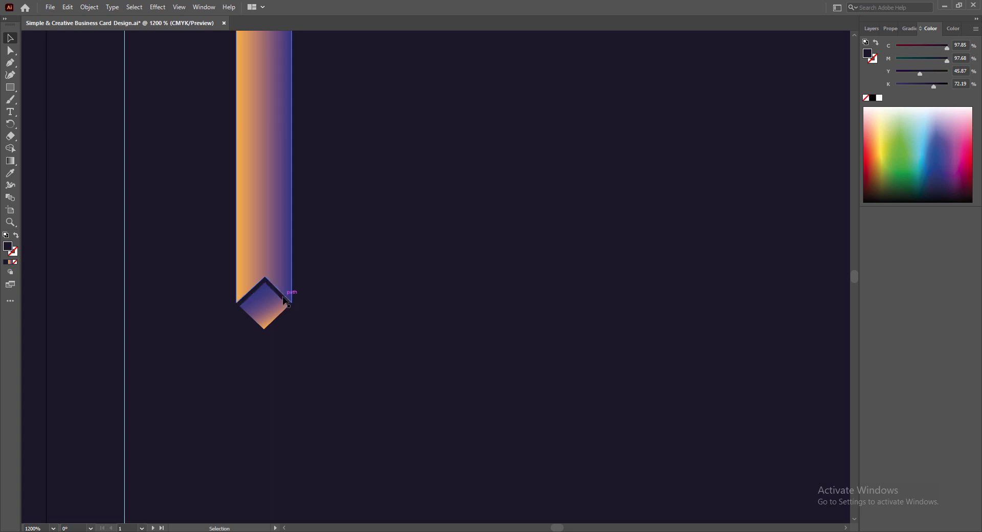
- Adjust the bar's opacity in the Opacity panel, then save the document
{"action": "left_click", "coordinate": [285, 300]}
{"action": "left_click", "coordinate": [890, 28]}
{"action": "left_click", "coordinate": [929, 169]}
{"action": "mouse_move", "coordinate": [931, 183]}
{"action": "left_mouse_down"}
{"action": "mouse_move", "coordinate": [912, 189]}
{"action": "mouse_move", "coordinate": [947, 183]}
{"action": "left_mouse_up"}
{"action": "left_click", "coordinate": [277, 291]}
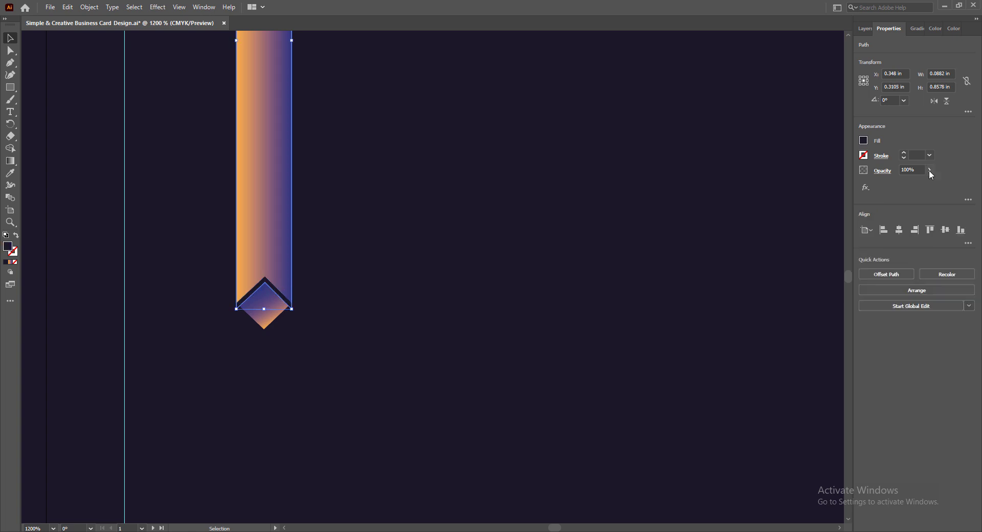
{"action": "left_click", "coordinate": [929, 169]}
{"action": "left_click", "coordinate": [439, 224]}
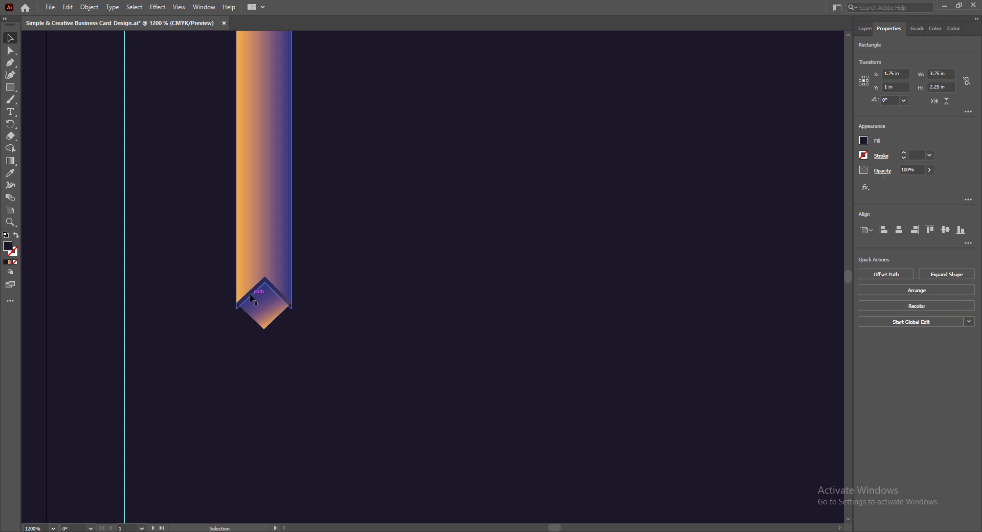
{"action": "key", "text": "ctrl+s"}
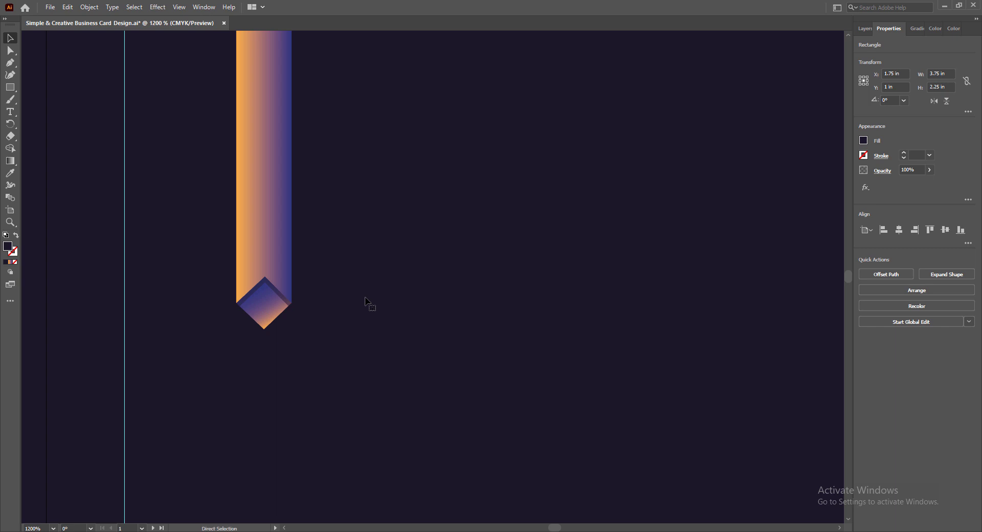
- Move the diamond's gradient midpoint to about 16% and save
{"action": "scroll", "coordinate": [329, 288], "scroll_direction": "down", "scroll_amount": 3}
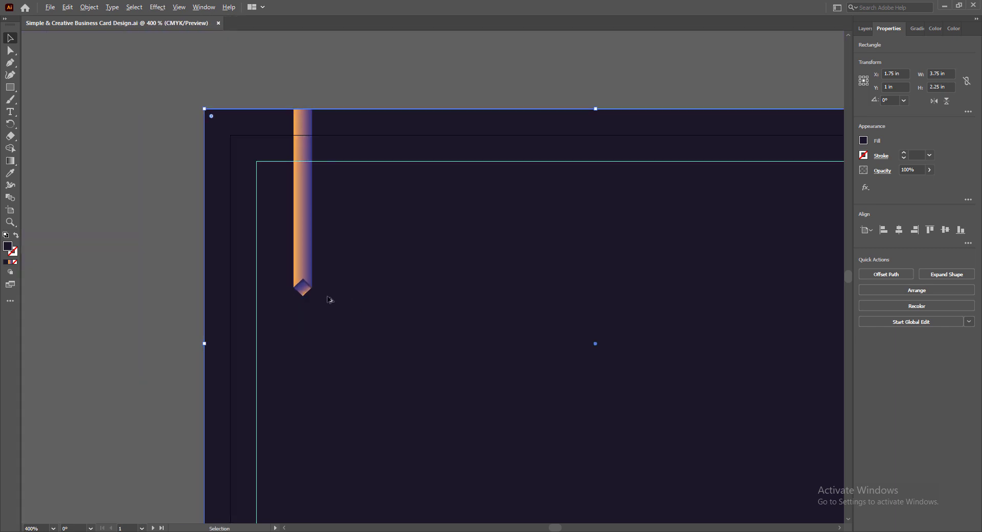
{"action": "scroll", "coordinate": [327, 300], "scroll_direction": "up", "scroll_amount": 3}
{"action": "left_click", "coordinate": [302, 289]}
{"action": "left_click", "coordinate": [916, 29]}
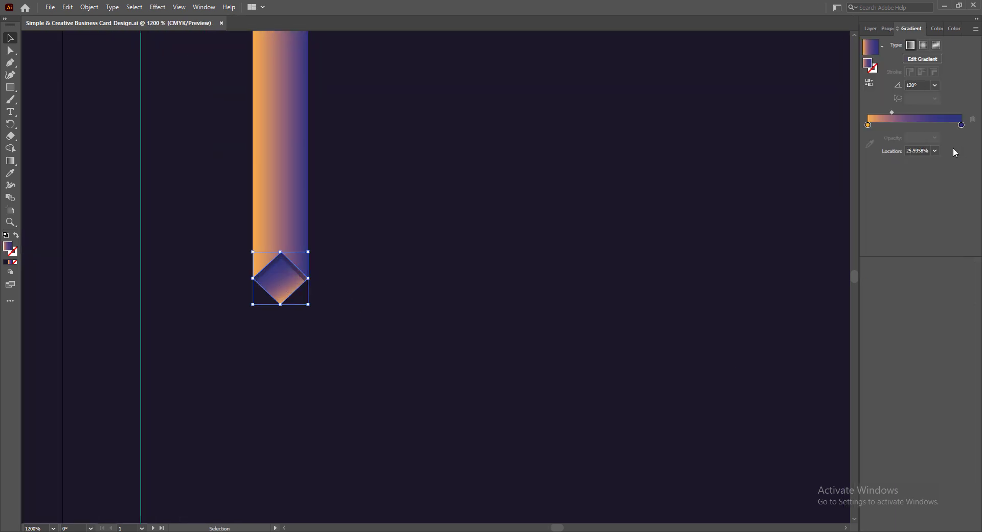
{"action": "left_click_drag", "start_coordinate": [891, 112], "coordinate": [882, 111]}
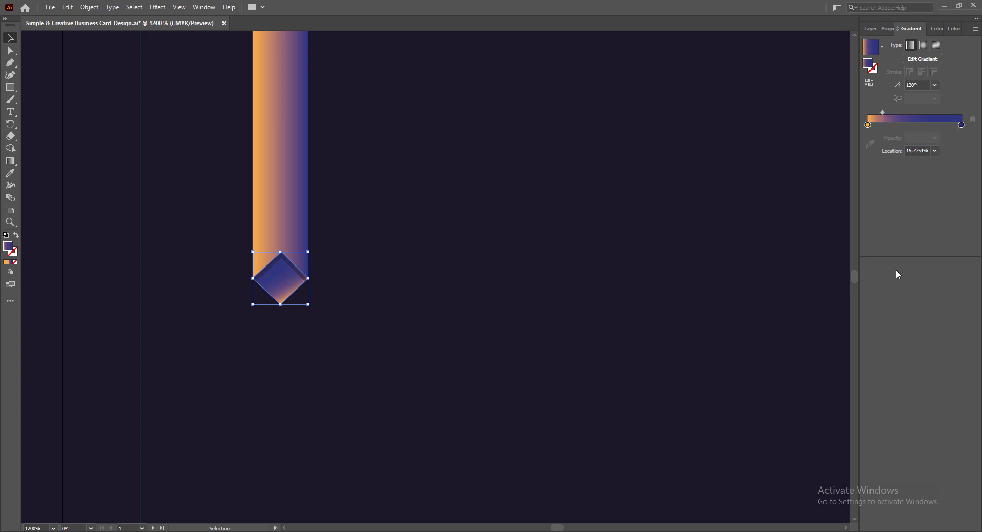
{"action": "left_click", "coordinate": [622, 317]}
{"action": "key", "text": "ctrl+s"}
- Click the card background, then reselect the small diamond at the ribbon tip
{"action": "scroll", "coordinate": [358, 329], "scroll_direction": "down", "scroll_amount": 4}
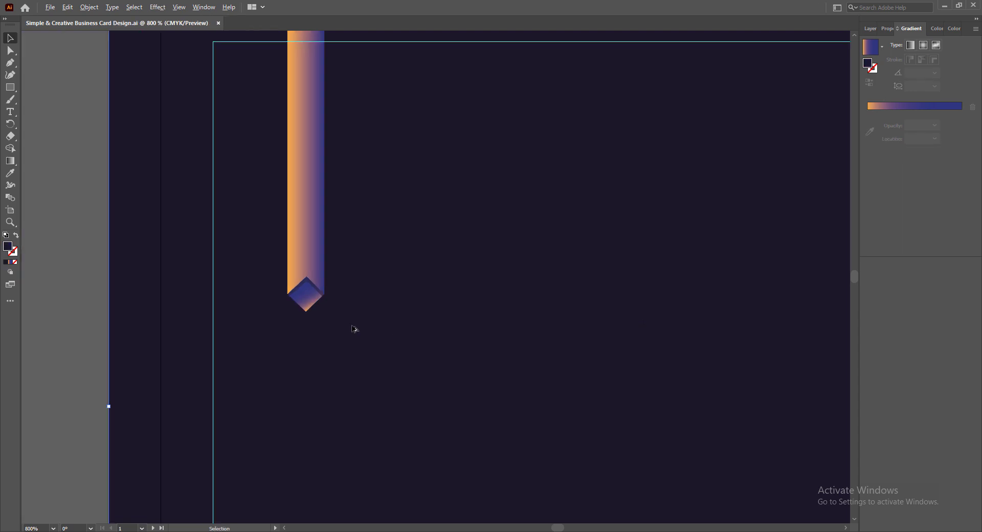
{"action": "left_click", "coordinate": [359, 342]}
{"action": "scroll", "coordinate": [335, 241], "scroll_direction": "up", "scroll_amount": 1}
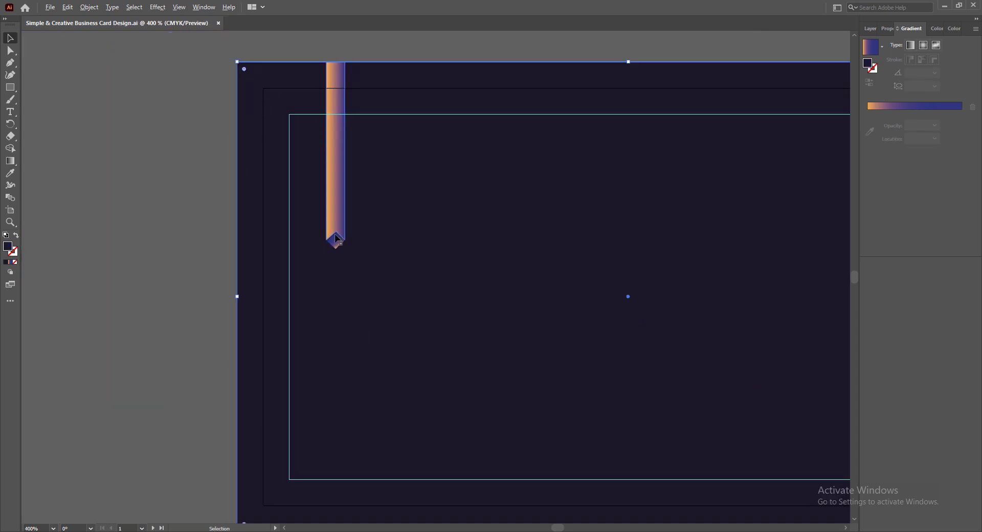
{"action": "scroll", "coordinate": [560, 528], "scroll_direction": "left", "scroll_amount": 2}
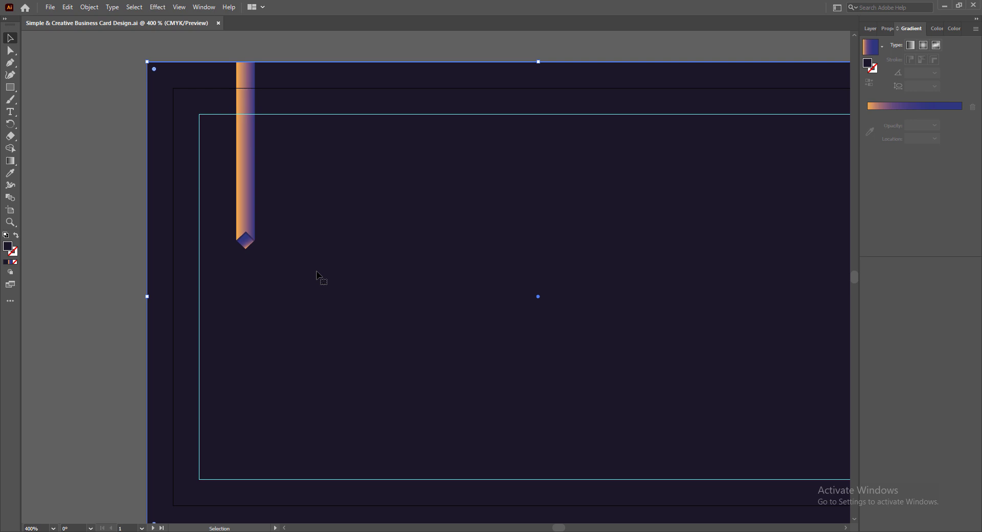
{"action": "left_click", "coordinate": [246, 242]}
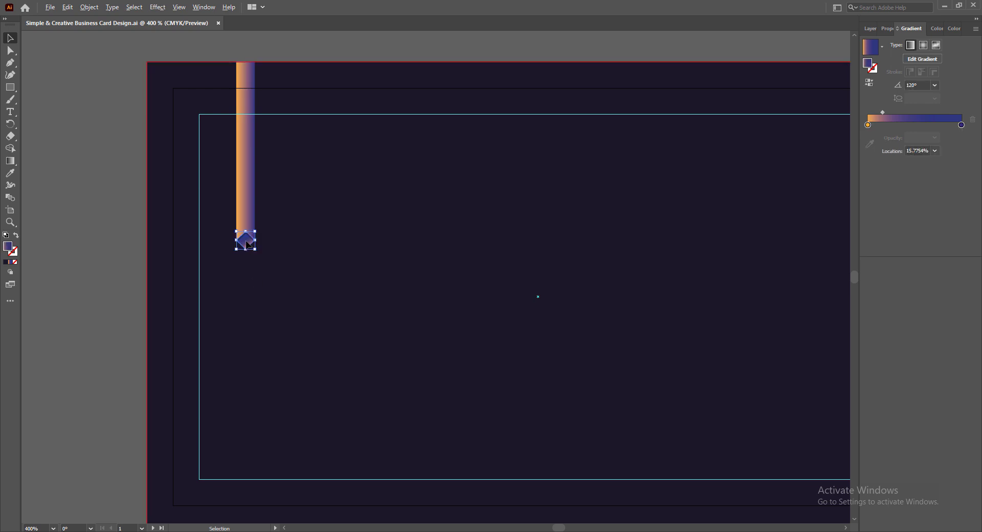
- Copy the diamond just below the ribbon tip and set its gradient angle to -135°
{"action": "left_click_drag", "start_coordinate": [247, 245], "coordinate": [246, 273]}
{"action": "scroll", "coordinate": [246, 277], "scroll_direction": "up", "scroll_amount": 3}
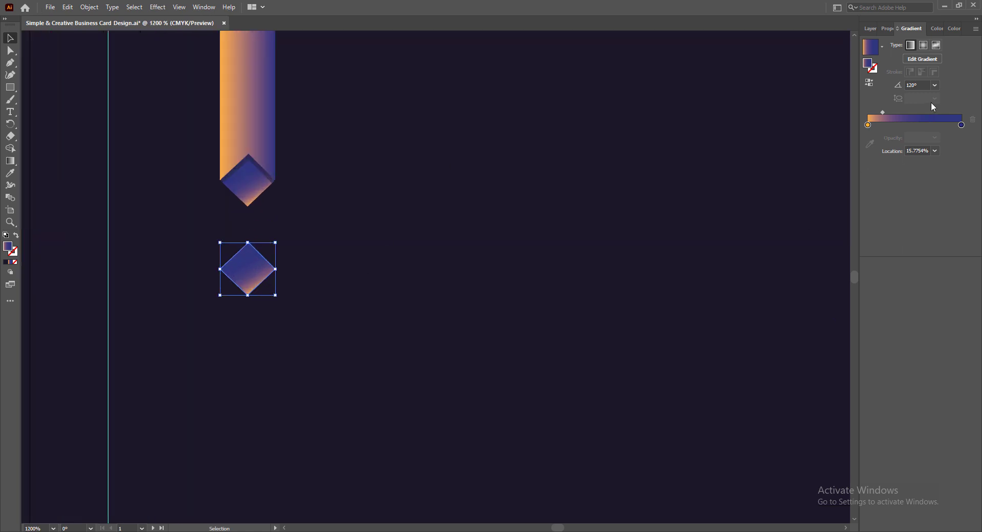
{"action": "left_click", "coordinate": [934, 85]}
{"action": "left_click", "coordinate": [950, 258]}
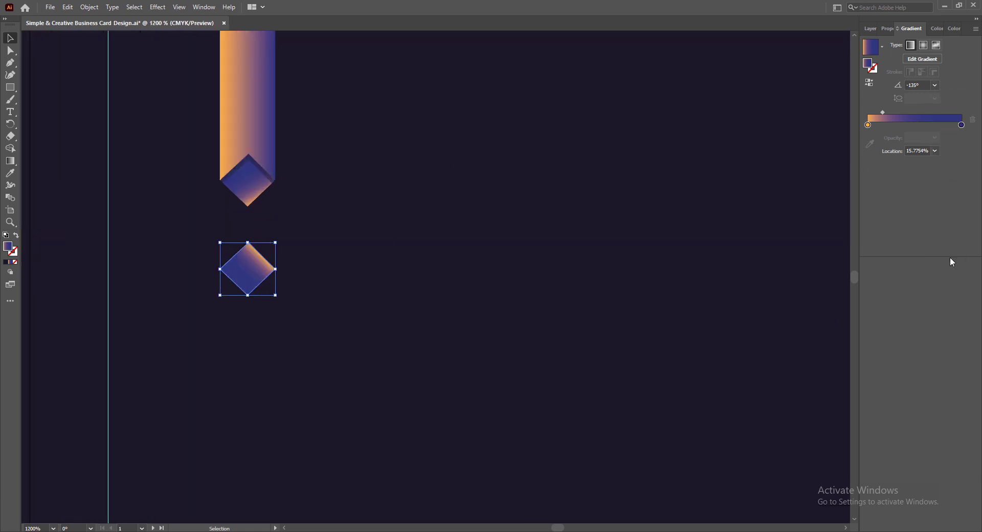
{"action": "left_click", "coordinate": [935, 85]}
{"action": "left_click", "coordinate": [948, 107]}
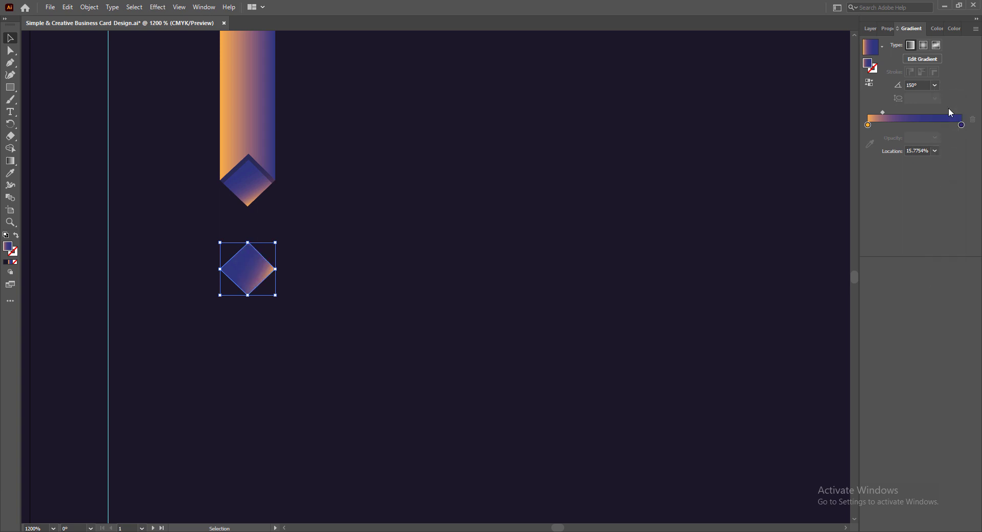
{"action": "left_click", "coordinate": [935, 86]}
{"action": "left_click", "coordinate": [944, 269]}
{"action": "left_click", "coordinate": [935, 85]}
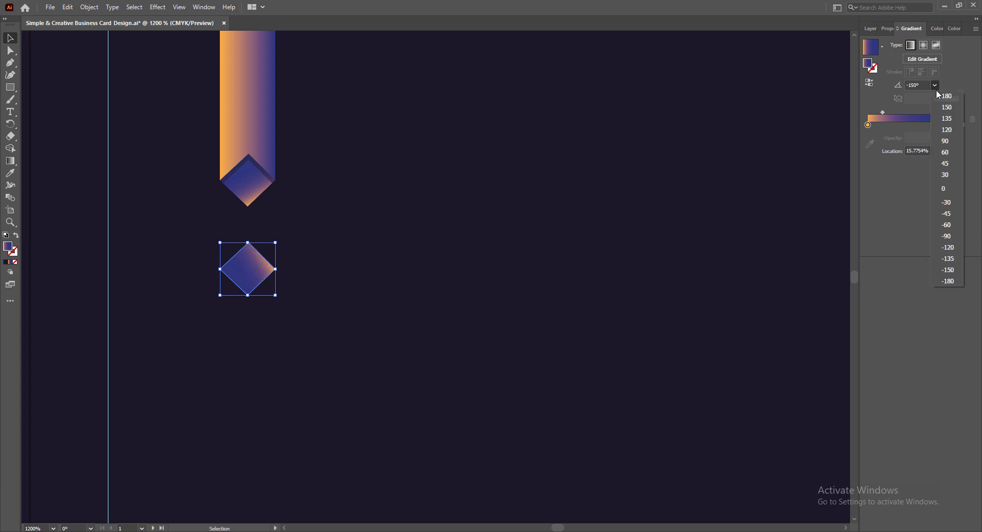
{"action": "left_click", "coordinate": [948, 121]}
{"action": "left_click", "coordinate": [934, 85]}
{"action": "left_click", "coordinate": [948, 258]}
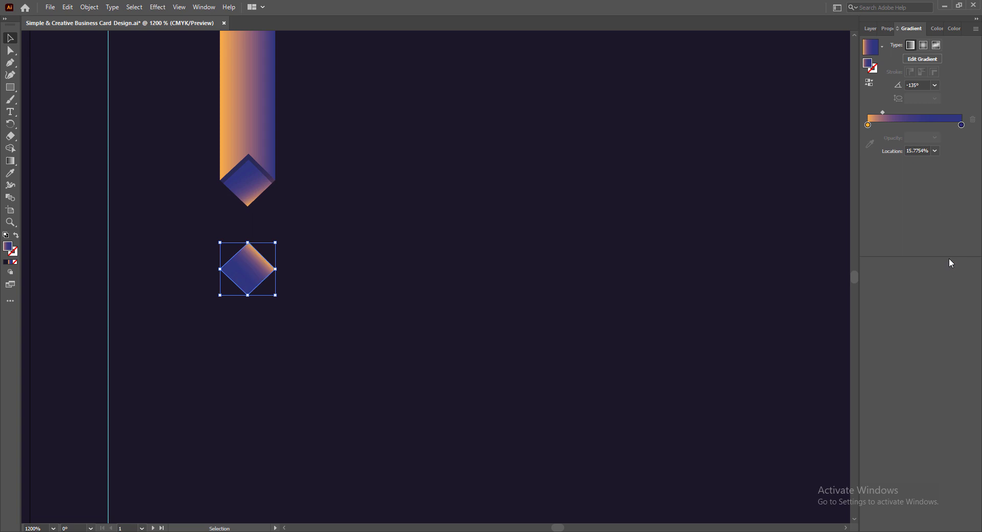
- Move the copy's gradient midpoint to about 33% and fit the card in view
{"action": "left_click_drag", "start_coordinate": [881, 111], "coordinate": [901, 111]}
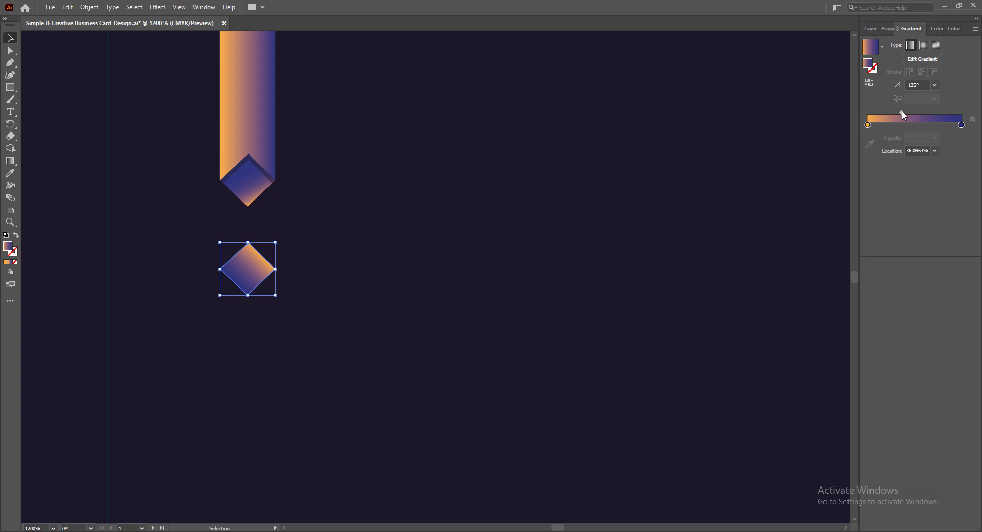
{"action": "left_click_drag", "start_coordinate": [900, 110], "coordinate": [899, 113]}
{"action": "key", "text": "ctrl+0"}
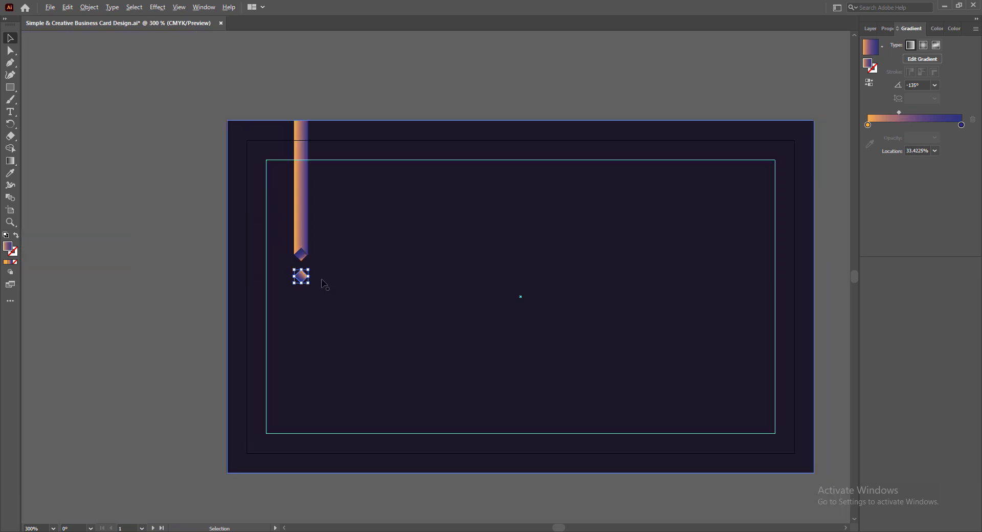
- Nudge the lower small diamond up one step and back into place
{"action": "scroll", "coordinate": [537, 486], "scroll_direction": "down", "scroll_amount": 1}
{"action": "left_click", "coordinate": [196, 309]}
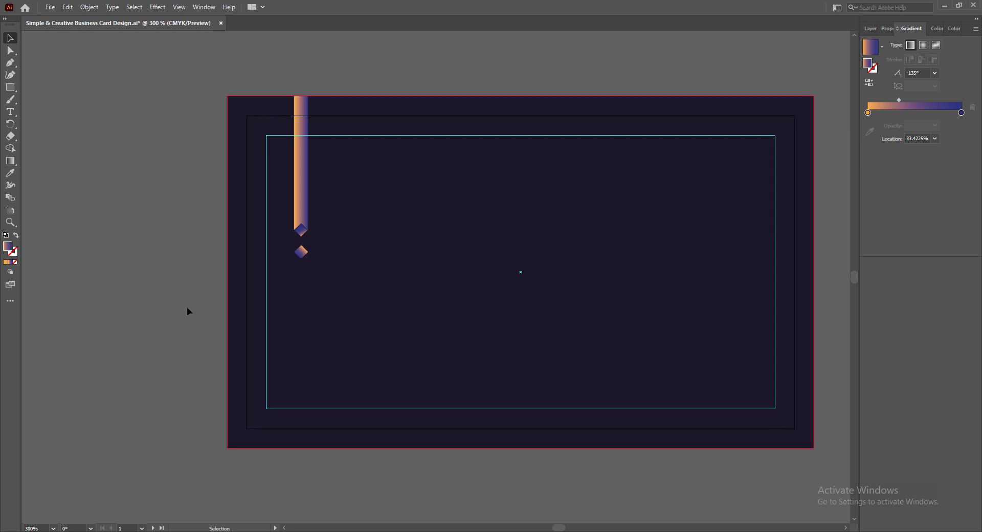
{"action": "left_click", "coordinate": [302, 253]}
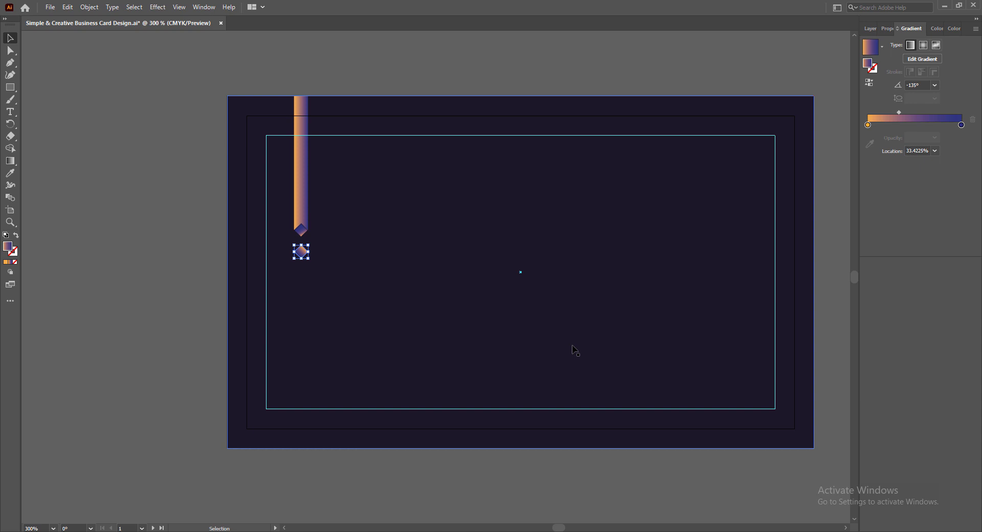
{"action": "key", "text": "Up"}
{"action": "key", "text": "Up"}
{"action": "left_click", "coordinate": [441, 472]}
{"action": "left_click", "coordinate": [301, 247]}
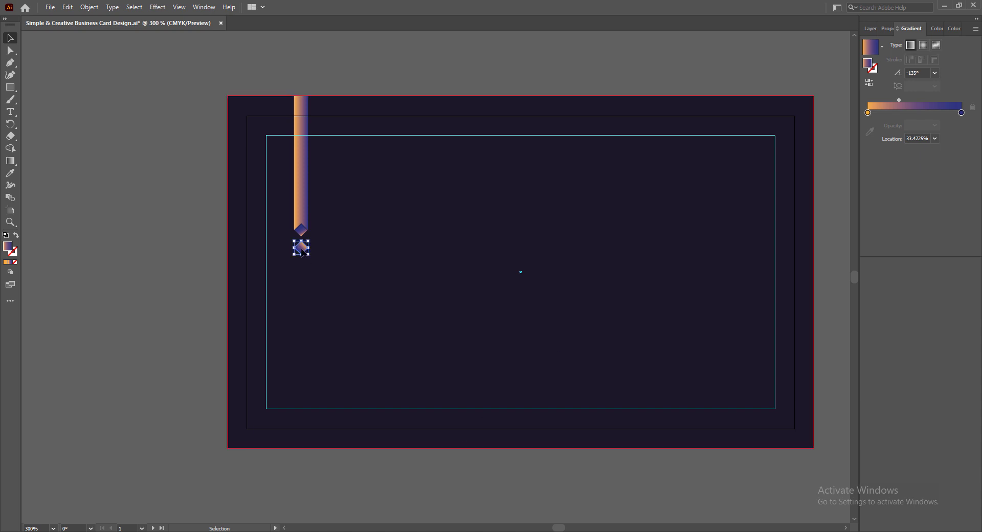
{"action": "key", "text": "Down"}
{"action": "key", "text": "Down"}
{"action": "left_click", "coordinate": [395, 479]}
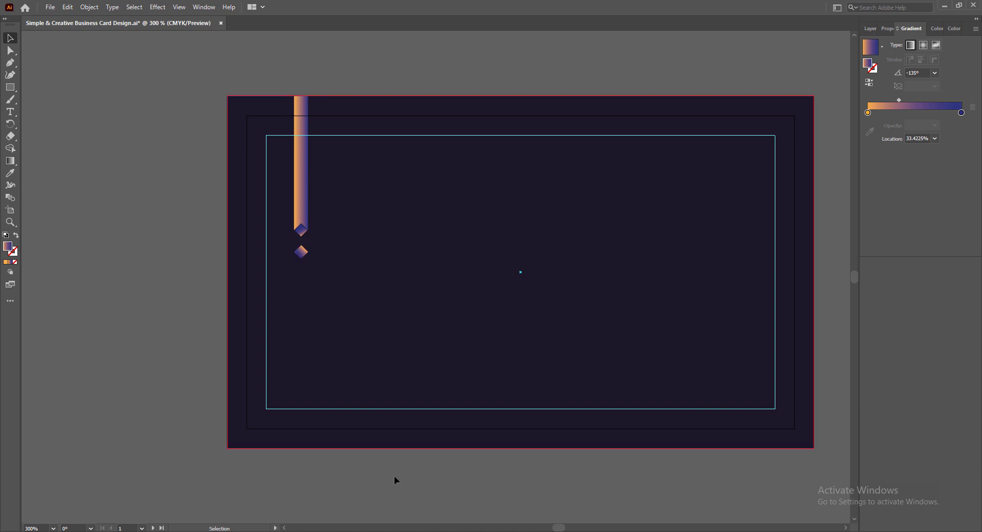
{"action": "left_click", "coordinate": [303, 162]}
{"action": "left_click", "coordinate": [318, 466]}
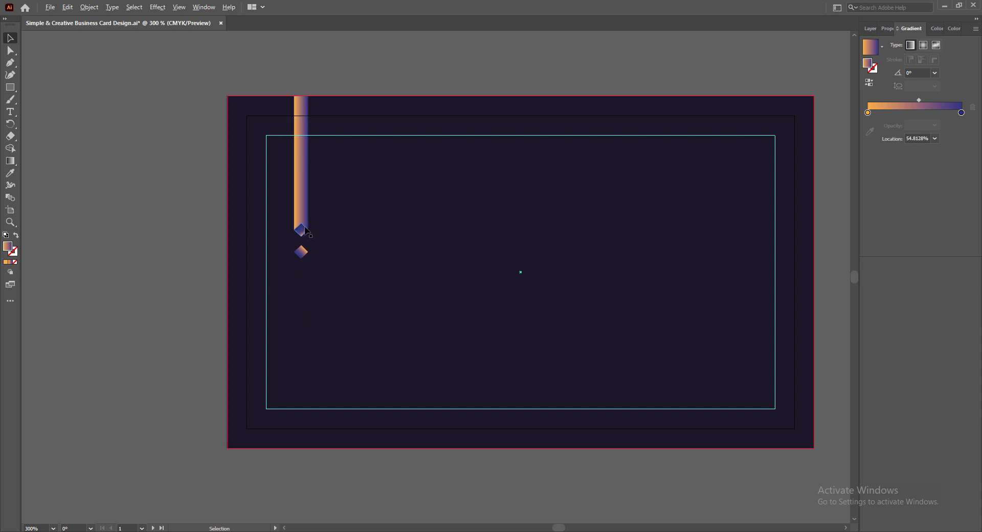
- Select the ribbon with both diamonds and Alt-drag a copy to the right
{"action": "scroll", "coordinate": [307, 224], "scroll_direction": "up", "scroll_amount": 2}
{"action": "scroll", "coordinate": [344, 227], "scroll_direction": "up", "scroll_amount": 3}
{"action": "scroll", "coordinate": [388, 255], "scroll_direction": "down", "scroll_amount": 1}
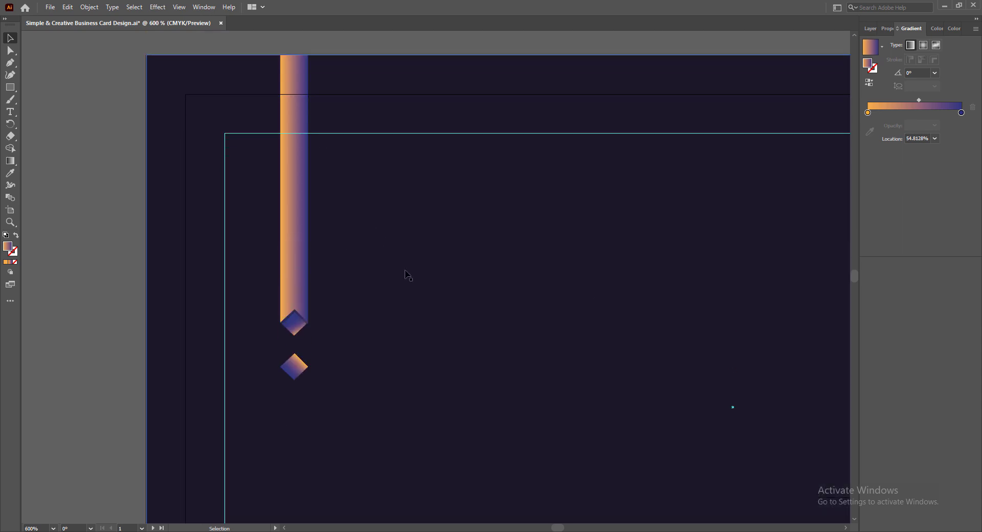
{"action": "left_click", "coordinate": [293, 247]}
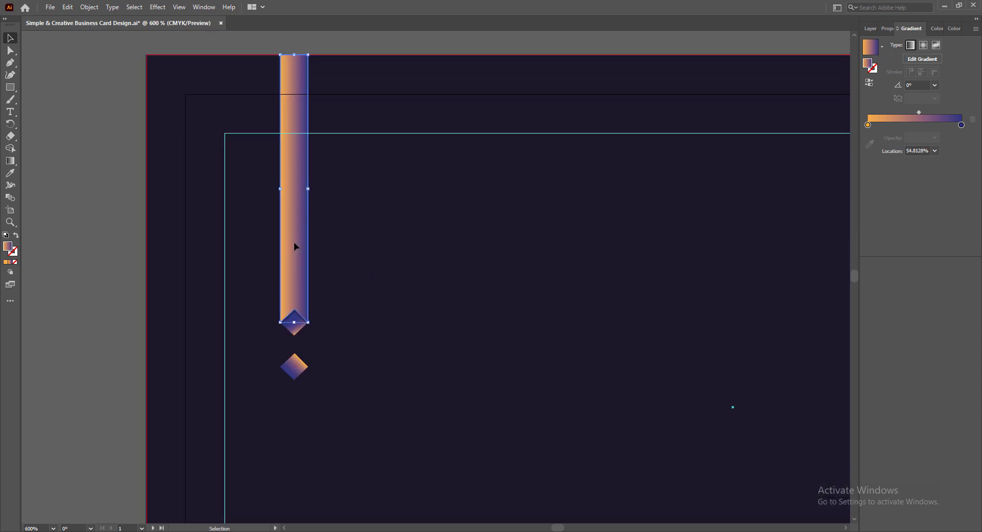
{"action": "left_click", "coordinate": [296, 328], "text": "shift"}
{"action": "left_click", "coordinate": [294, 367], "text": "shift"}
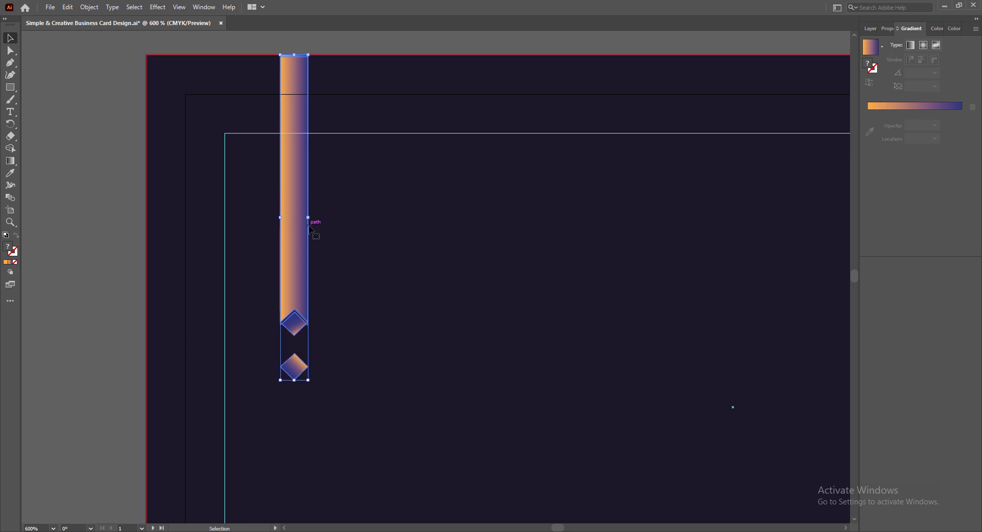
{"action": "left_click_drag", "start_coordinate": [294, 236], "coordinate": [356, 231]}
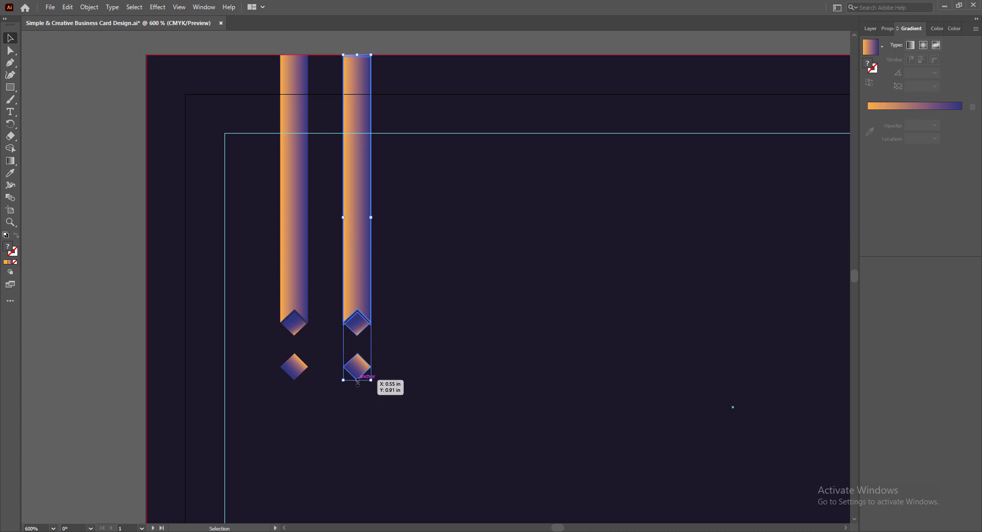
- Shorten the copied ribbon group from its bottom-middle handle, then deselect it
{"action": "mouse_move", "coordinate": [357, 381]}
{"action": "left_mouse_down"}
{"action": "mouse_move", "coordinate": [357, 329]}
{"action": "mouse_move", "coordinate": [358, 380]}
{"action": "mouse_move", "coordinate": [351, 361]}
{"action": "mouse_move", "coordinate": [348, 378]}
{"action": "left_mouse_up"}
{"action": "left_click", "coordinate": [110, 333]}
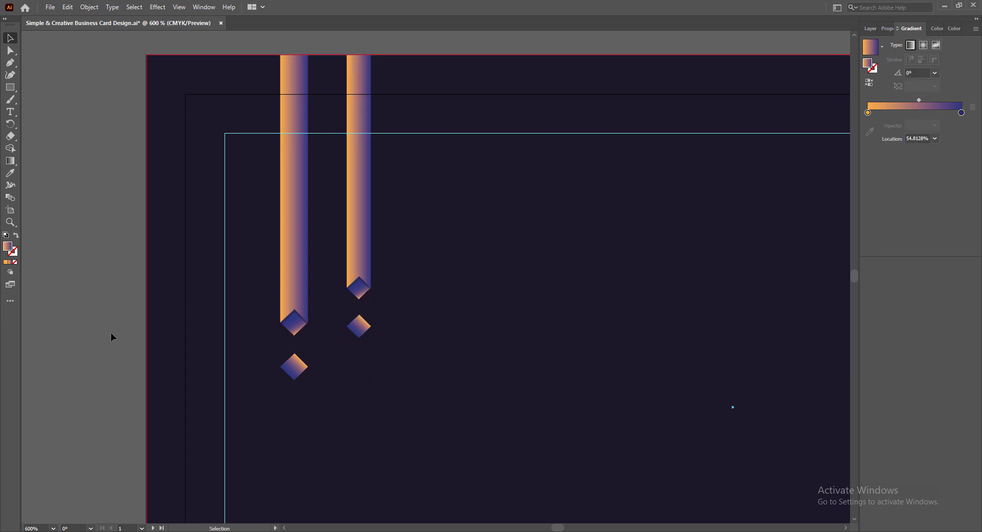
- Save the document and change the second ribbon's gradient start colour to teal
{"action": "left_click", "coordinate": [363, 217]}
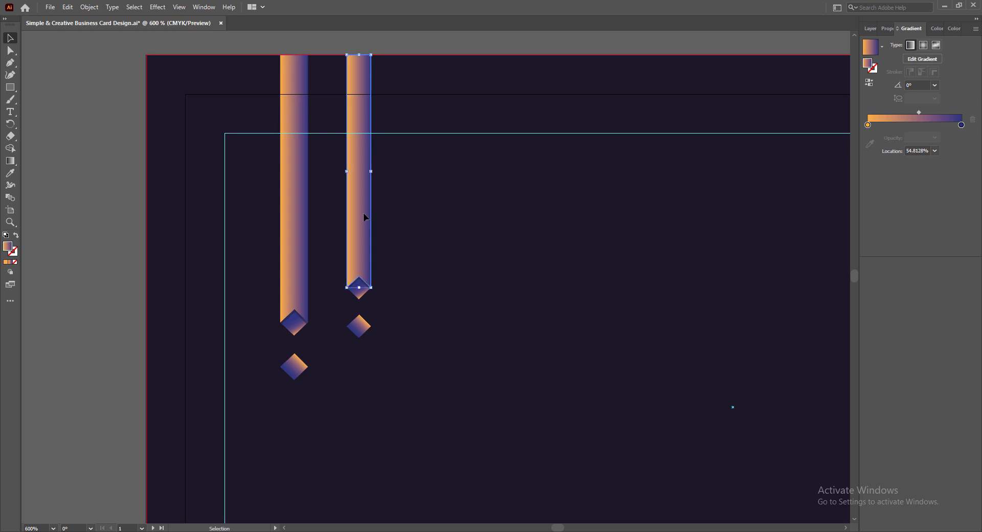
{"action": "key", "text": "ctrl+s"}
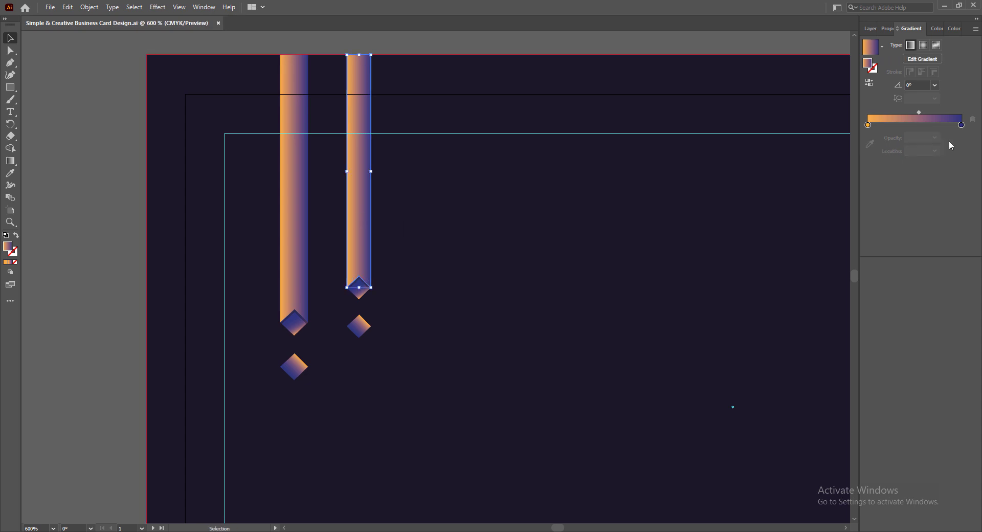
{"action": "double_click", "coordinate": [868, 124]}
{"action": "left_click", "coordinate": [880, 164]}
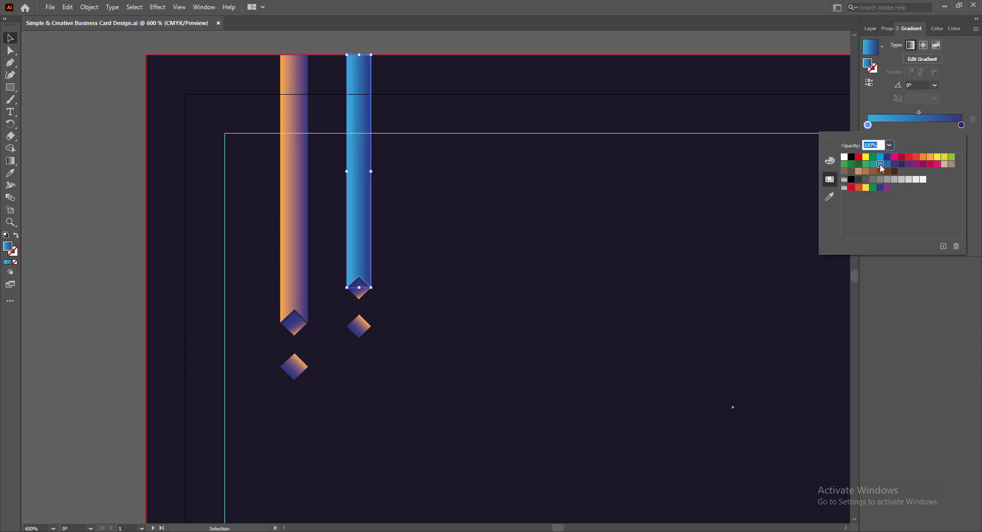
{"action": "left_click", "coordinate": [873, 164]}
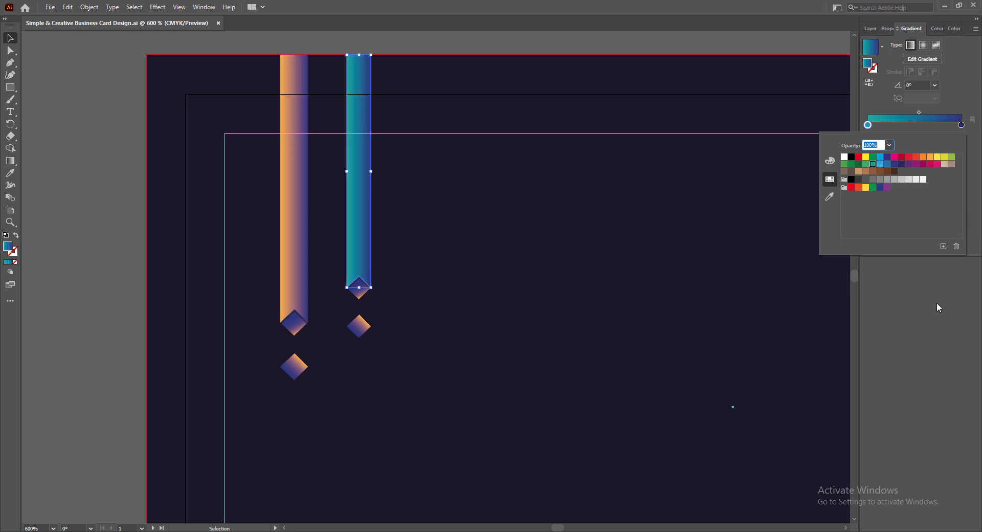
- Start both diamonds' gradients with teal, then select the teal ribbon with its diamonds
{"action": "left_click", "coordinate": [359, 295]}
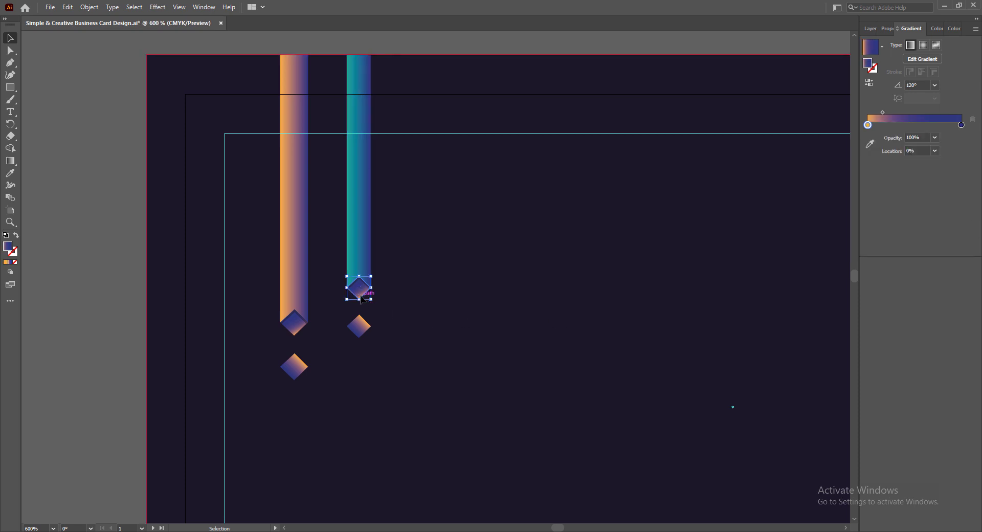
{"action": "double_click", "coordinate": [867, 125]}
{"action": "left_click", "coordinate": [872, 164]}
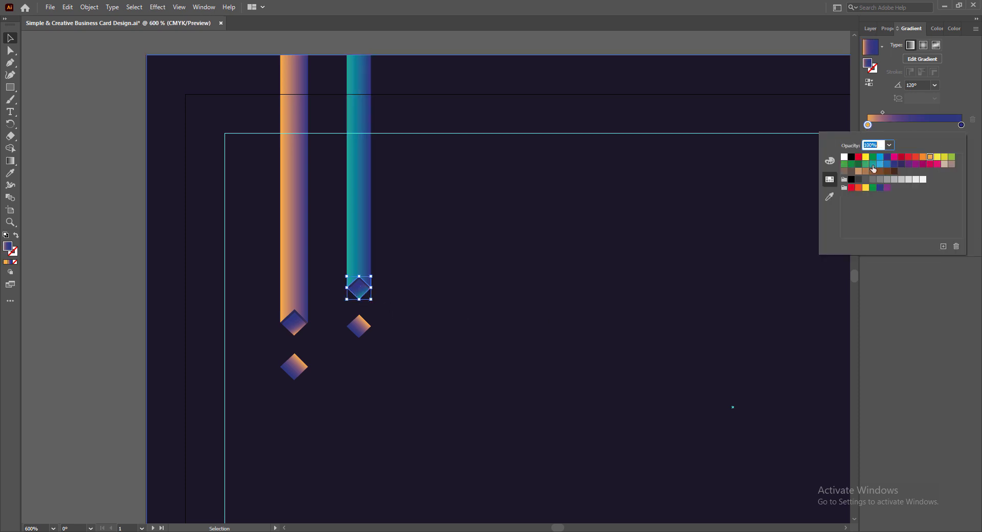
{"action": "left_click", "coordinate": [359, 326]}
{"action": "double_click", "coordinate": [867, 125]}
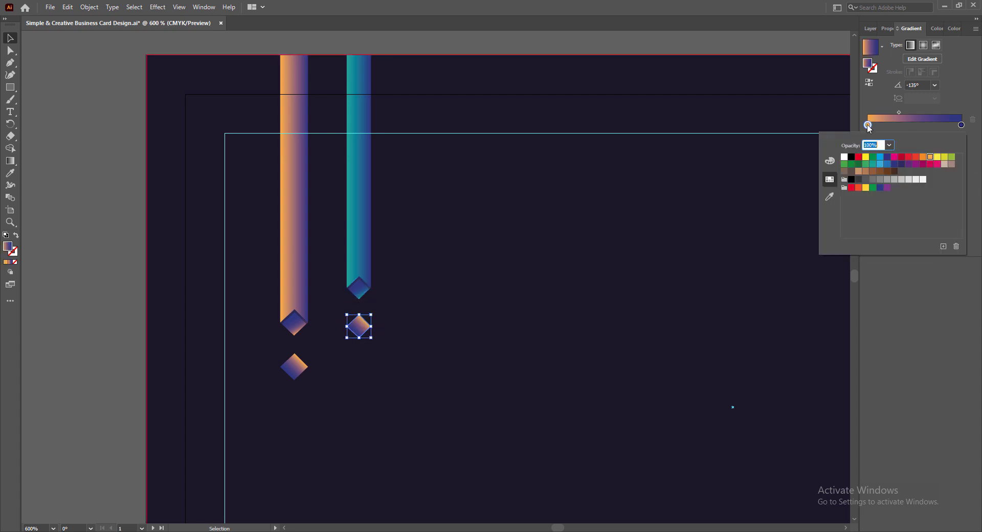
{"action": "left_click", "coordinate": [873, 164]}
{"action": "left_click", "coordinate": [516, 336]}
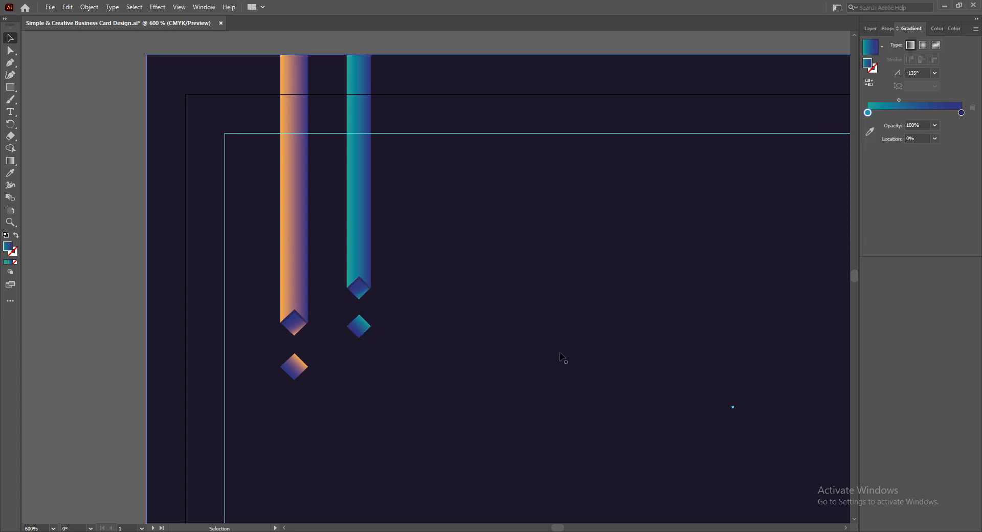
{"action": "left_click", "coordinate": [357, 227]}
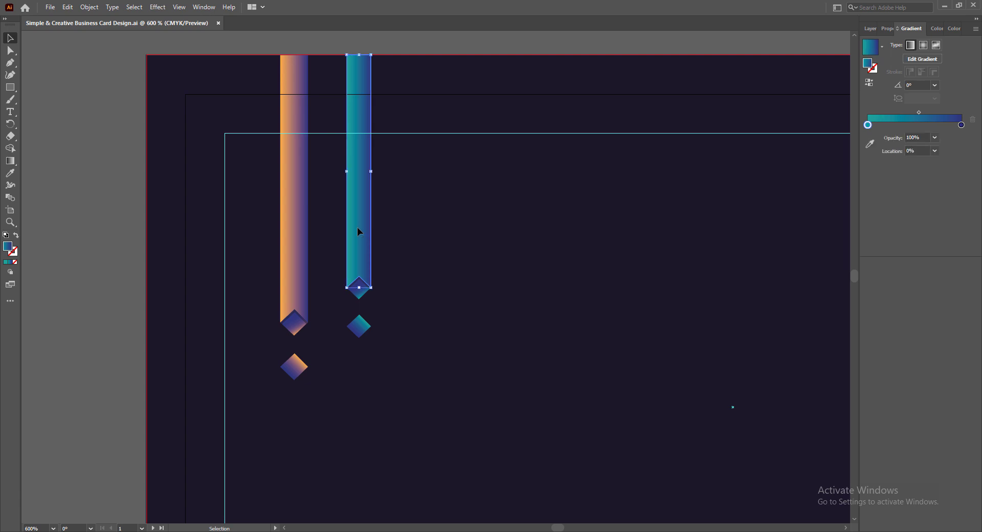
{"action": "left_click", "coordinate": [359, 292], "text": "shift"}
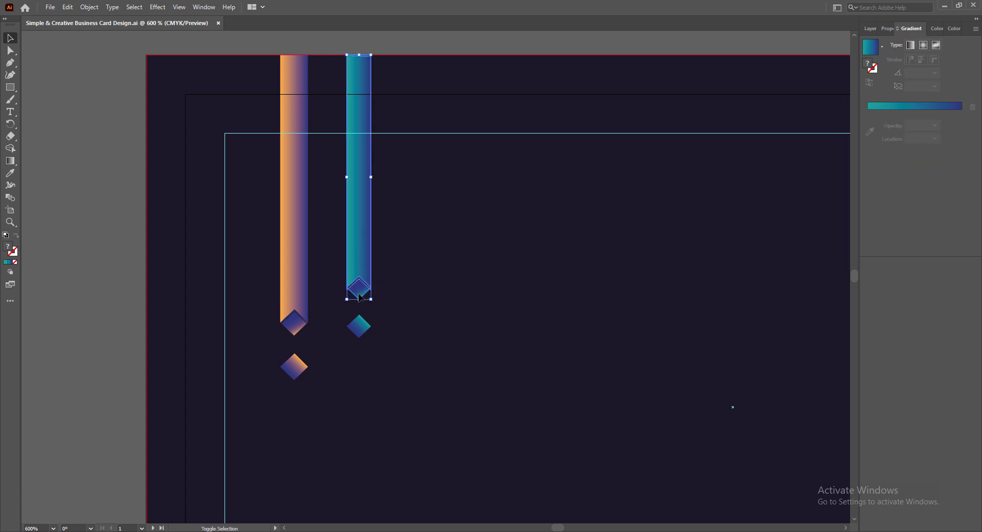
{"action": "left_click", "coordinate": [362, 325], "text": "shift"}
- Alt-drag a copy of the teal ribbon and diamonds to the right and shorten it
{"action": "left_click_drag", "start_coordinate": [361, 219], "coordinate": [423, 215]}
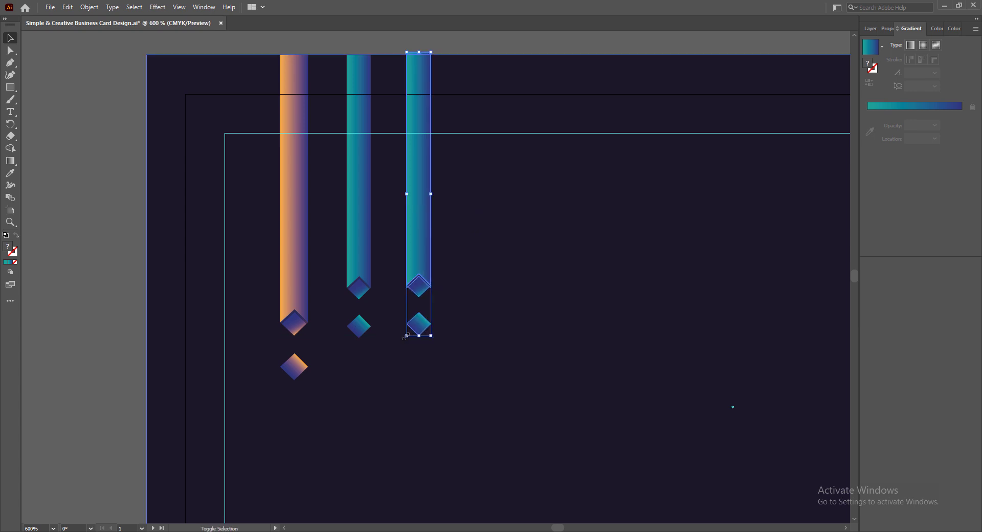
{"action": "left_click_drag", "start_coordinate": [406, 335], "coordinate": [409, 317]}
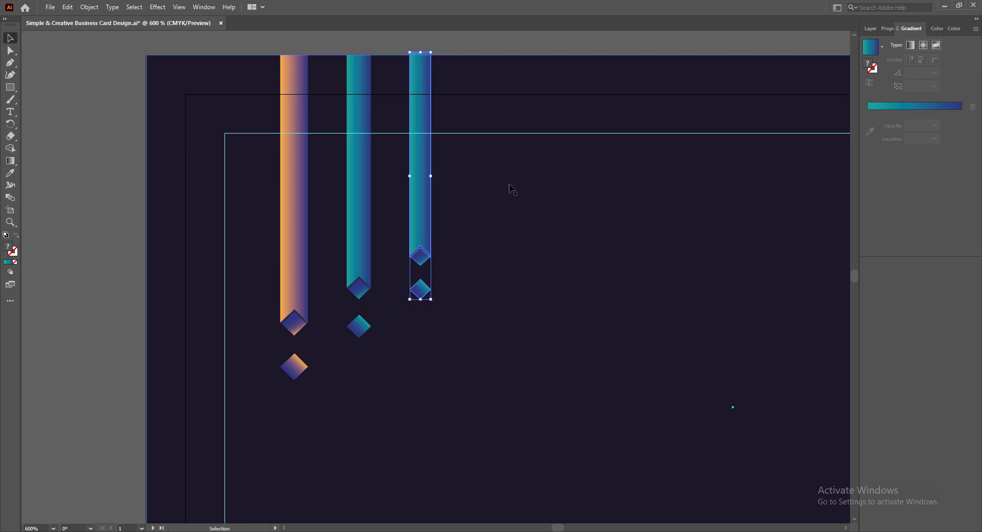
{"action": "left_click", "coordinate": [98, 254]}
- Set the third ribbon's gradient start colour to a light grey swatch
{"action": "left_click", "coordinate": [425, 243]}
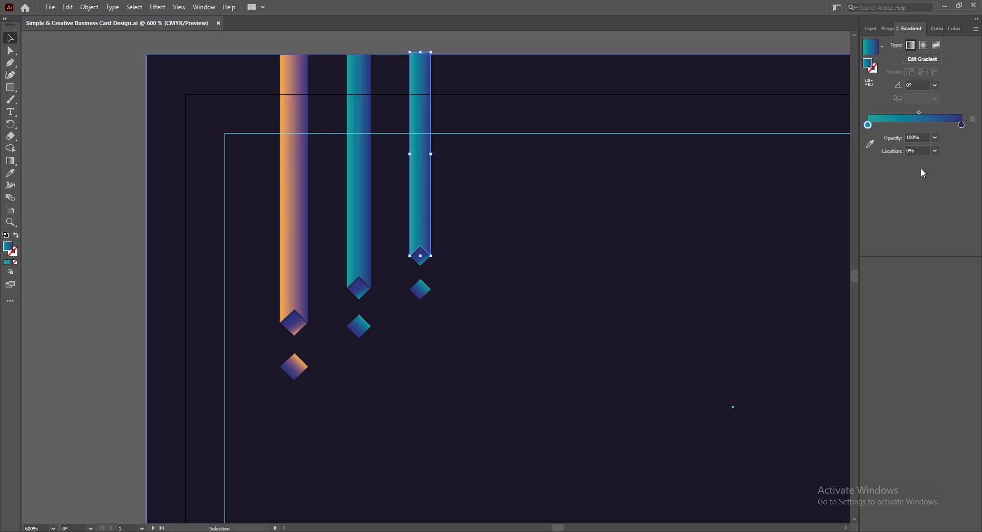
{"action": "double_click", "coordinate": [867, 125]}
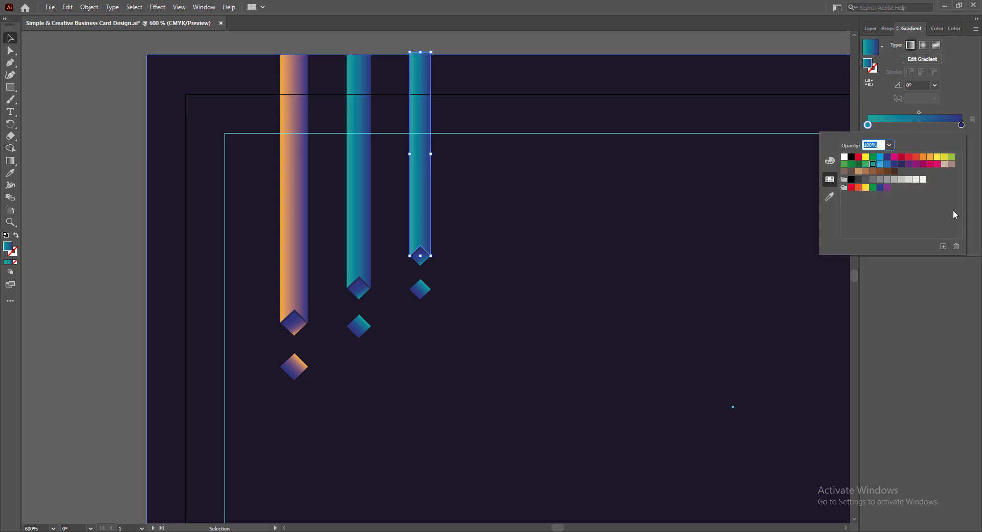
{"action": "left_click", "coordinate": [894, 156]}
{"action": "left_click", "coordinate": [915, 157]}
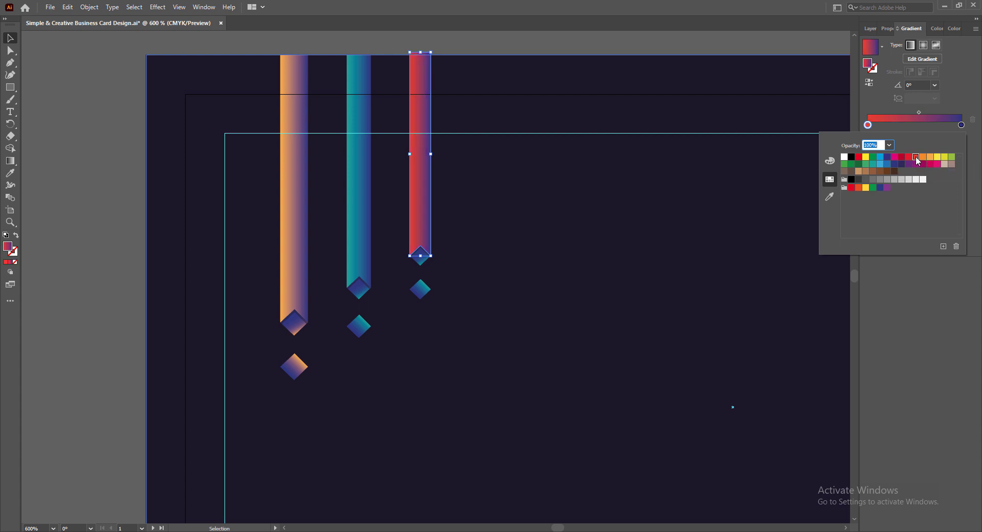
{"action": "left_click", "coordinate": [901, 179]}
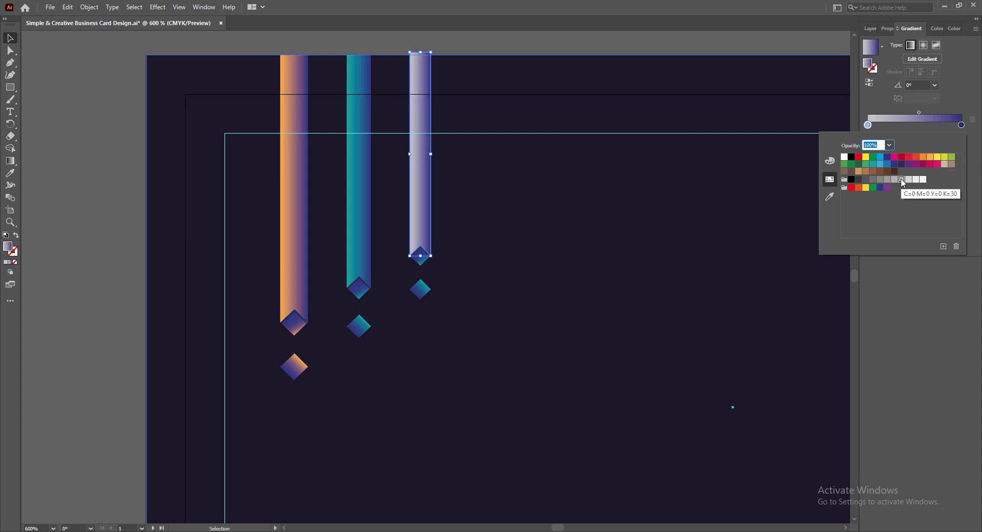
{"action": "left_click", "coordinate": [909, 180]}
{"action": "left_click", "coordinate": [903, 289]}
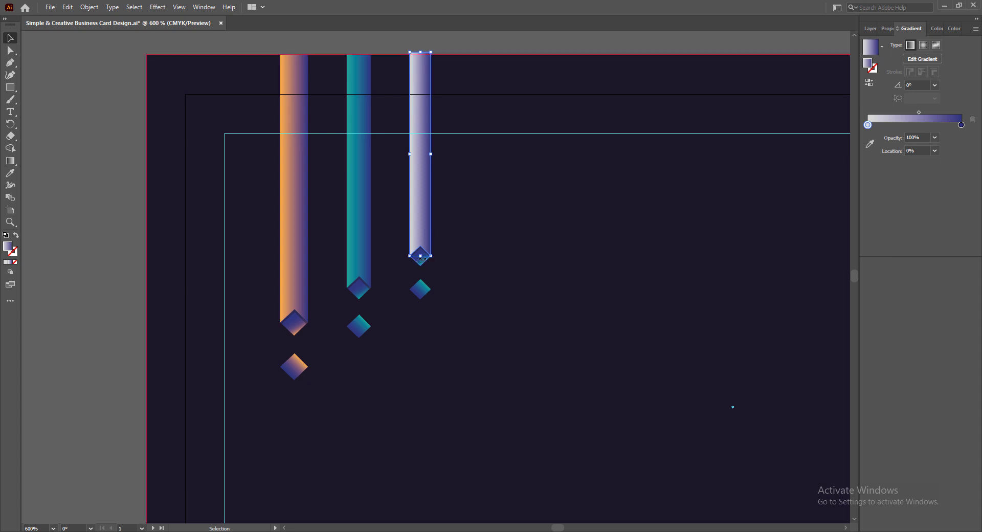
- Give both diamonds under the third ribbon light grey and lavender gradient starts
{"action": "left_click", "coordinate": [420, 257]}
{"action": "double_click", "coordinate": [867, 125]}
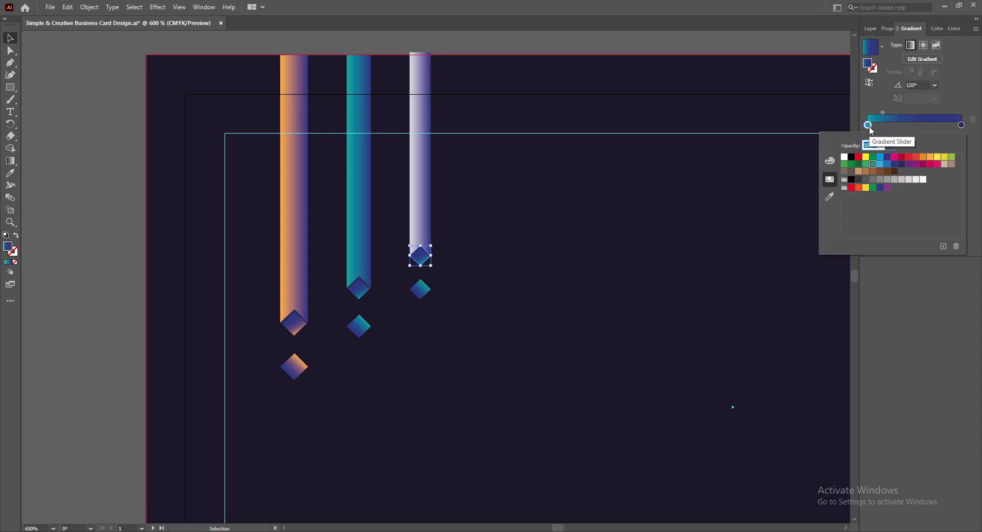
{"action": "left_click", "coordinate": [902, 179]}
{"action": "key", "text": "Escape"}
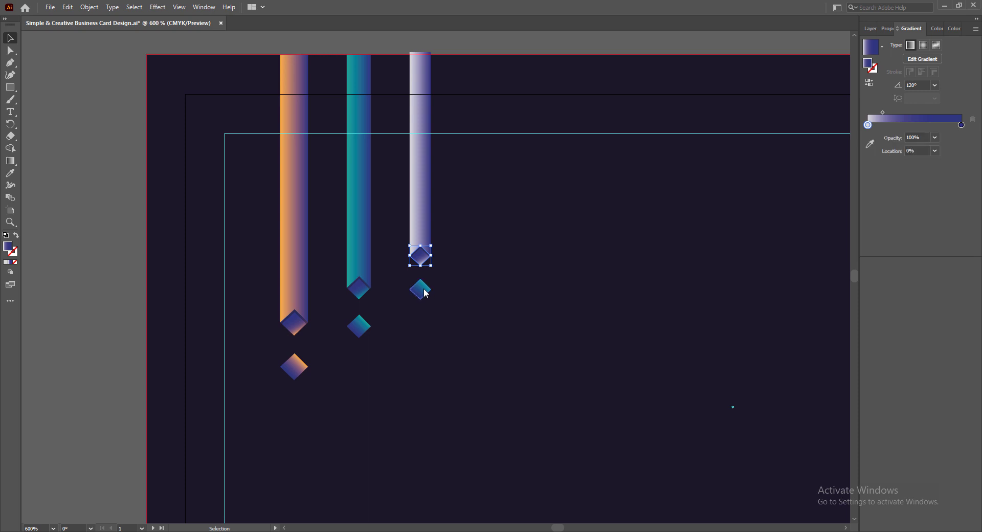
{"action": "left_click", "coordinate": [420, 290]}
{"action": "double_click", "coordinate": [867, 124]}
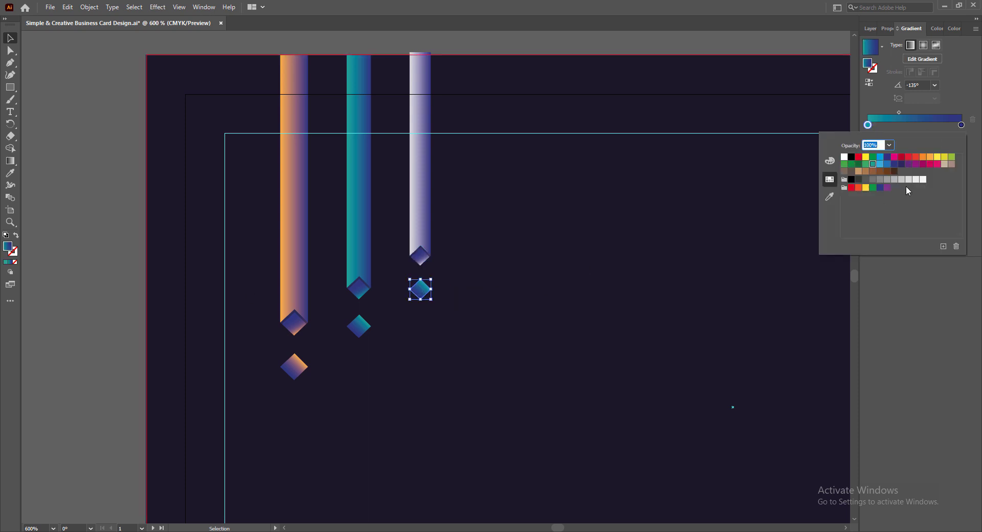
{"action": "left_click", "coordinate": [908, 184]}
{"action": "key", "text": "Escape"}
{"action": "left_click", "coordinate": [116, 306]}
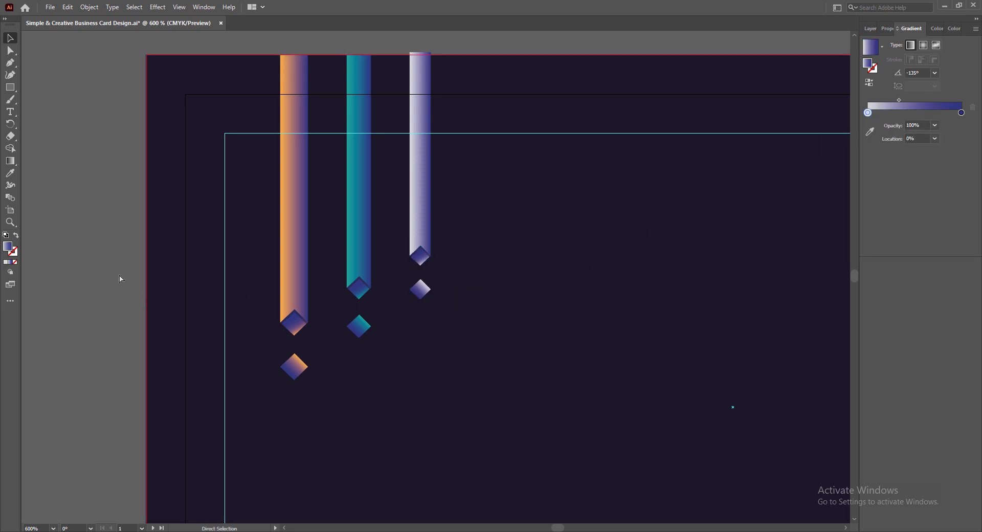
- Nudge the third ribbon and diamonds down and stretch the ribbon up to the card's top edge
{"action": "scroll", "coordinate": [93, 237], "scroll_direction": "down", "scroll_amount": 2}
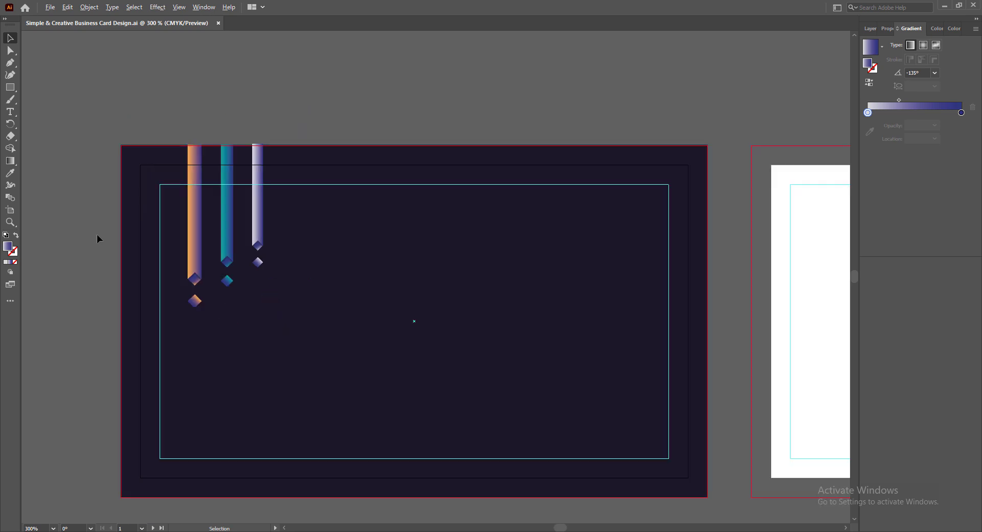
{"action": "scroll", "coordinate": [528, 363], "scroll_direction": "down", "scroll_amount": 2}
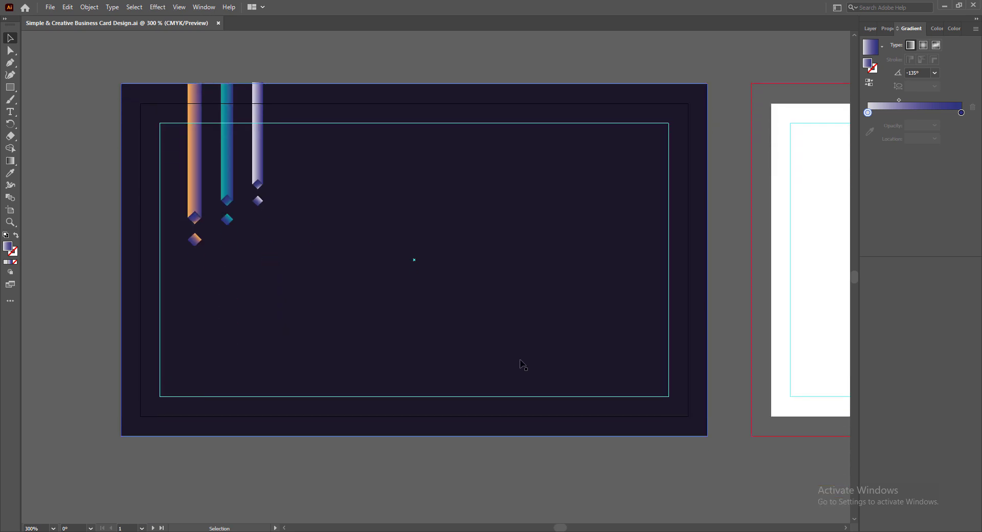
{"action": "scroll", "coordinate": [512, 359], "scroll_direction": "down", "scroll_amount": 1}
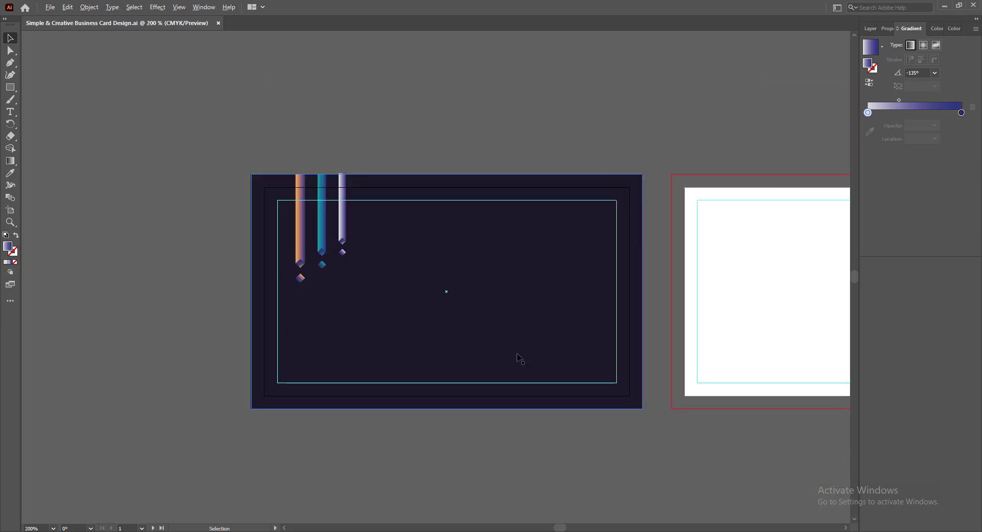
{"action": "scroll", "coordinate": [199, 258], "scroll_direction": "up", "scroll_amount": 2}
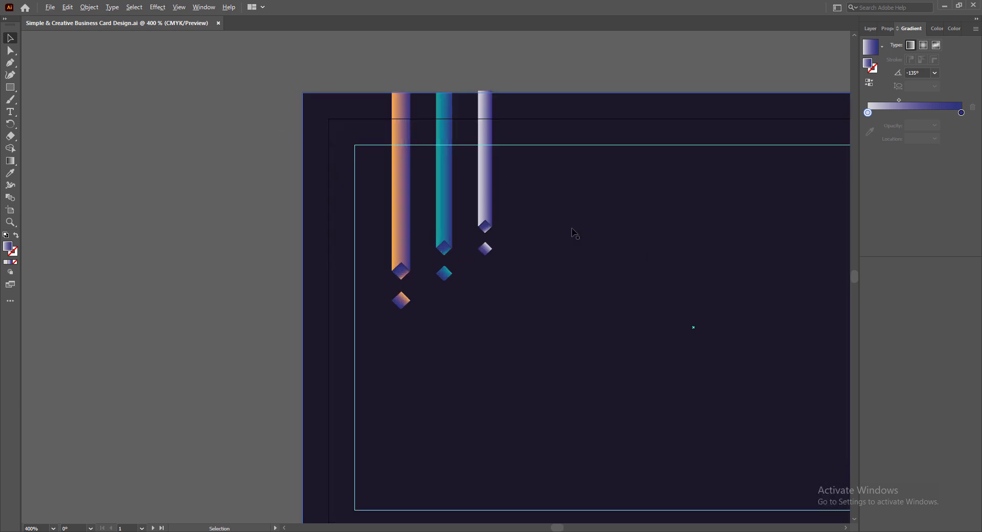
{"action": "scroll", "coordinate": [573, 231], "scroll_direction": "up", "scroll_amount": 1}
{"action": "scroll", "coordinate": [550, 245], "scroll_direction": "up", "scroll_amount": 1}
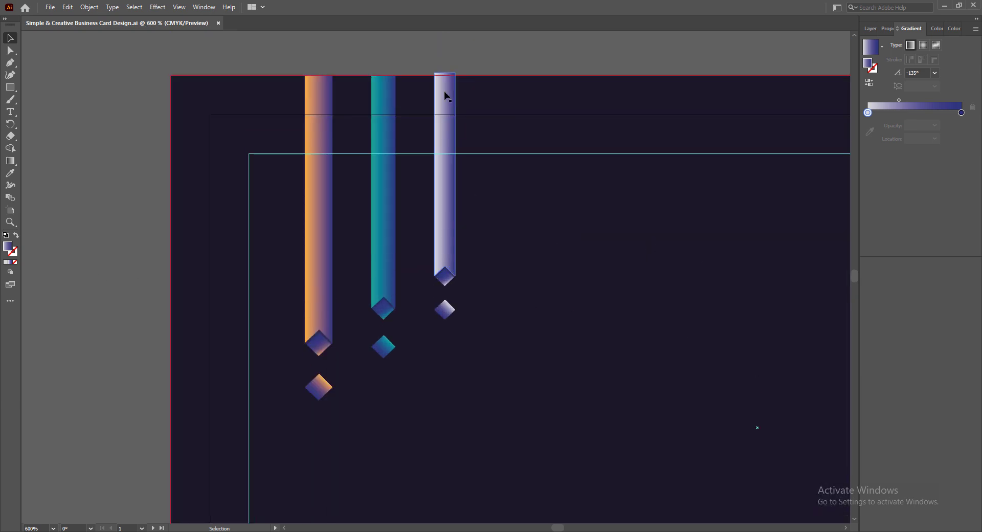
{"action": "left_click", "coordinate": [445, 276], "text": "shift"}
{"action": "left_click", "coordinate": [444, 310], "text": "shift"}
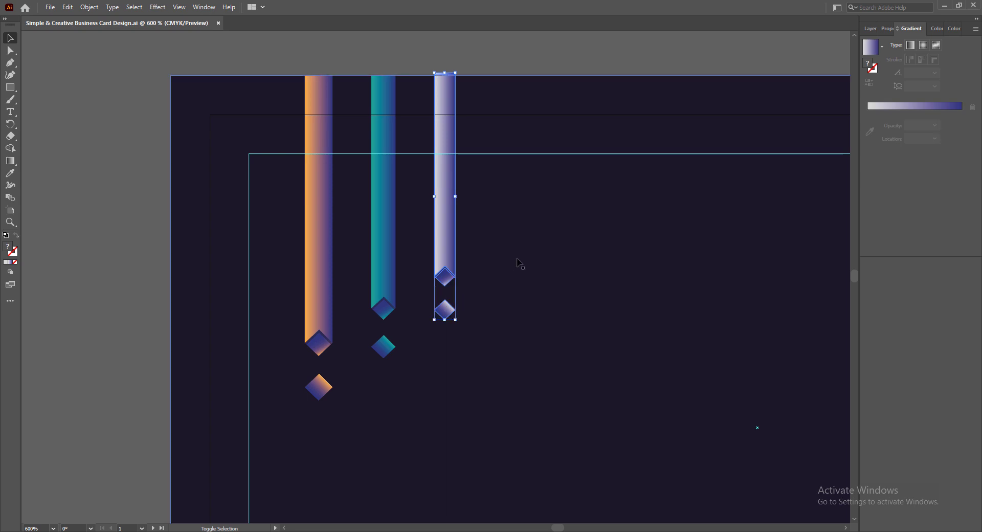
{"action": "key", "text": "Down"}
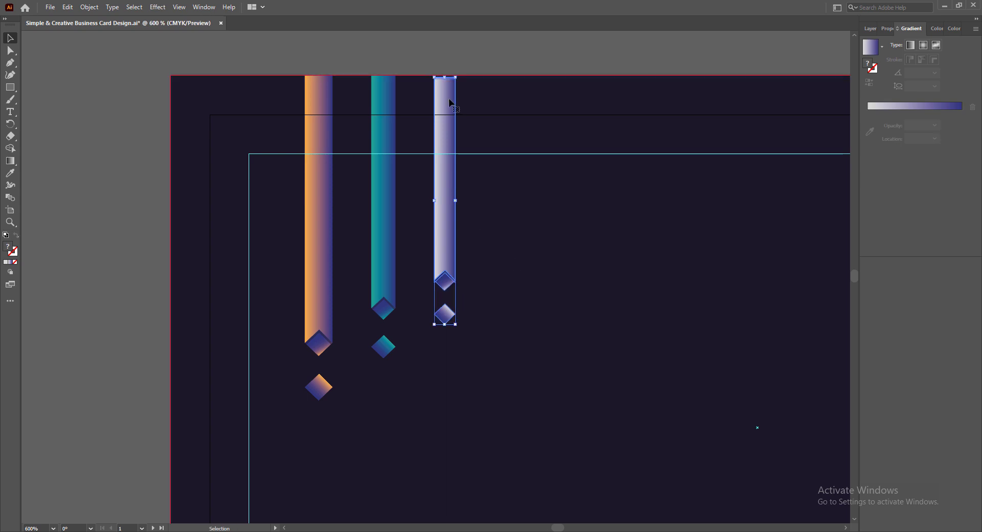
{"action": "left_click_drag", "start_coordinate": [444, 77], "coordinate": [444, 76]}
{"action": "left_click", "coordinate": [467, 60]}
- Select all three ribbons with their diamonds and shrink them from a corner
{"action": "left_click", "coordinate": [320, 189]}
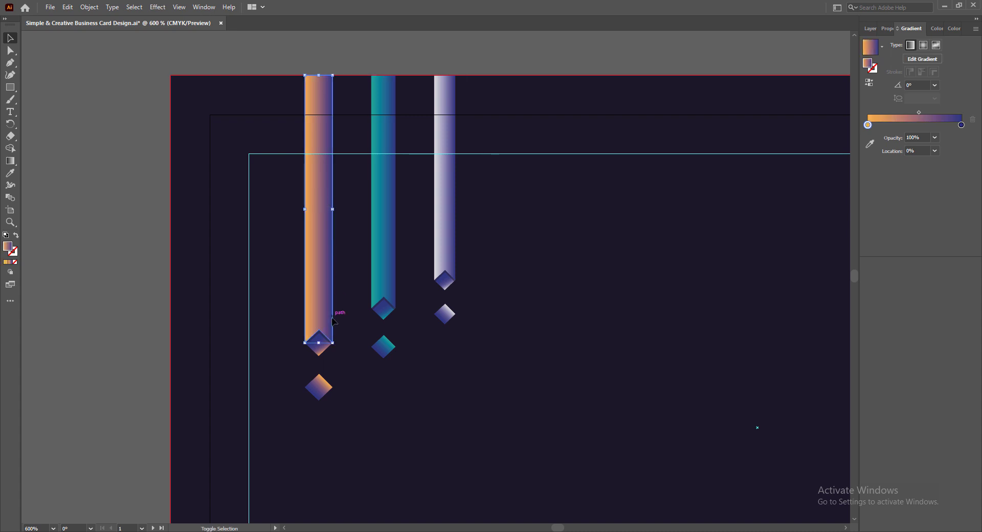
{"action": "left_click", "coordinate": [318, 349], "text": "shift"}
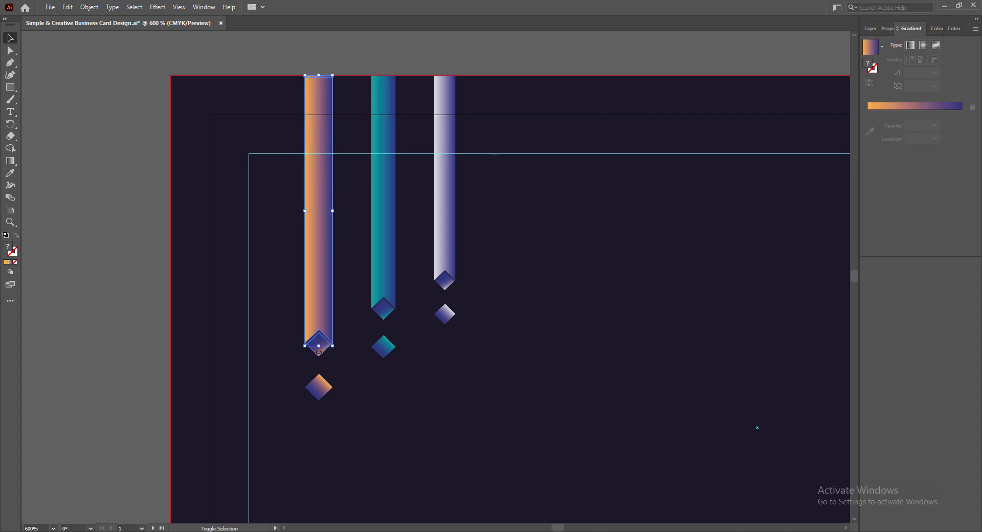
{"action": "left_click", "coordinate": [318, 386], "text": "shift"}
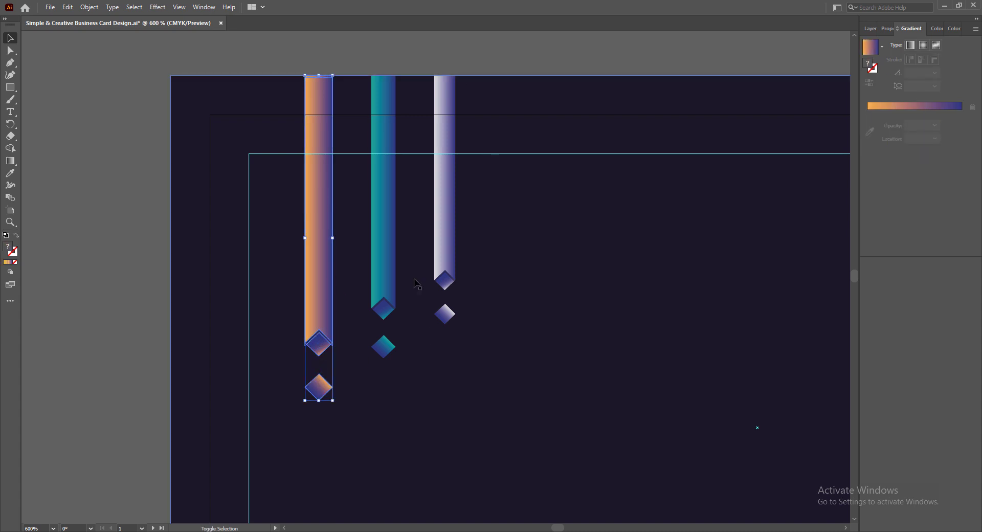
{"action": "left_click", "coordinate": [385, 219], "text": "shift"}
{"action": "left_click", "coordinate": [384, 308], "text": "shift"}
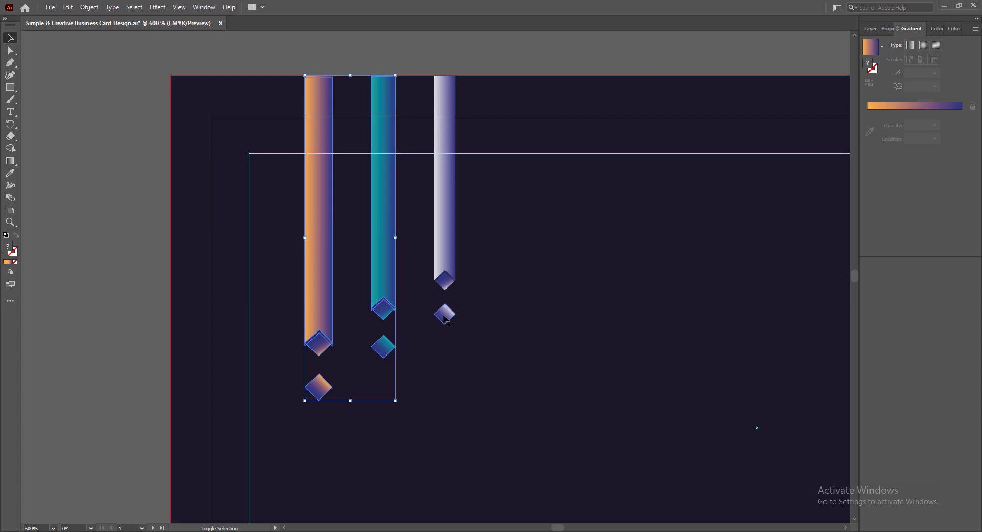
{"action": "left_click", "coordinate": [443, 282], "text": "shift"}
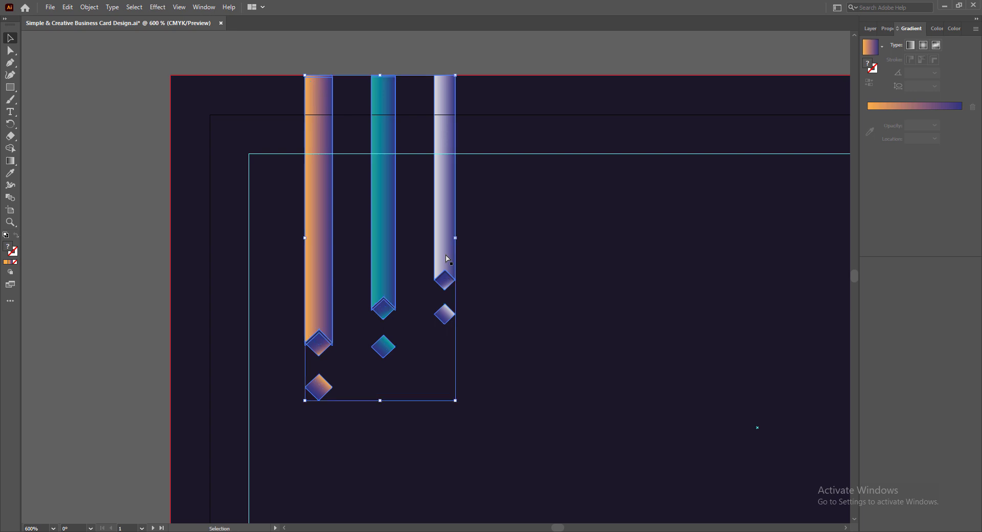
{"action": "left_click_drag", "start_coordinate": [455, 400], "coordinate": [446, 389]}
- Undo the stray resize, nudge the ribbon group left, and shrink it into the top-left corner
{"action": "key", "text": "ctrl+z"}
{"action": "left_click", "coordinate": [871, 29]}
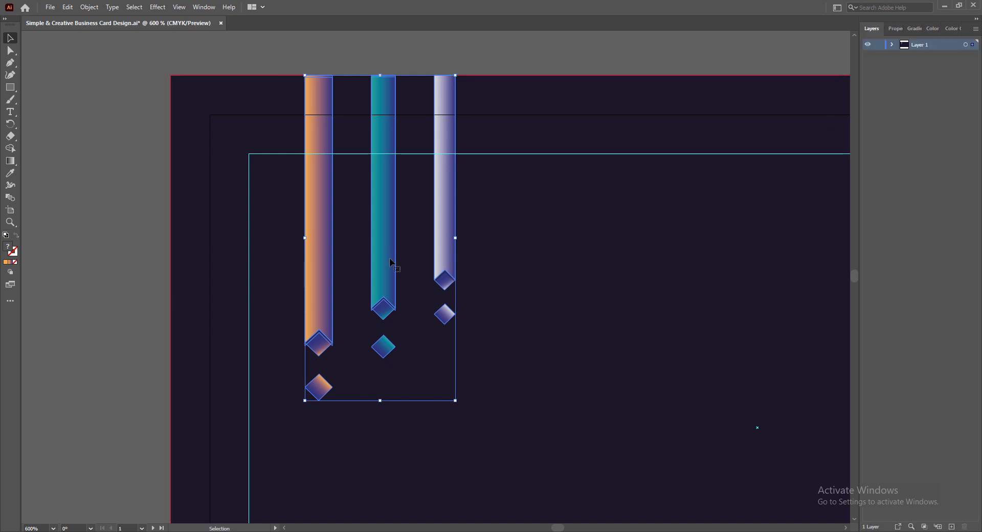
{"action": "key", "text": "ctrl+equal"}
{"action": "key", "text": "a"}
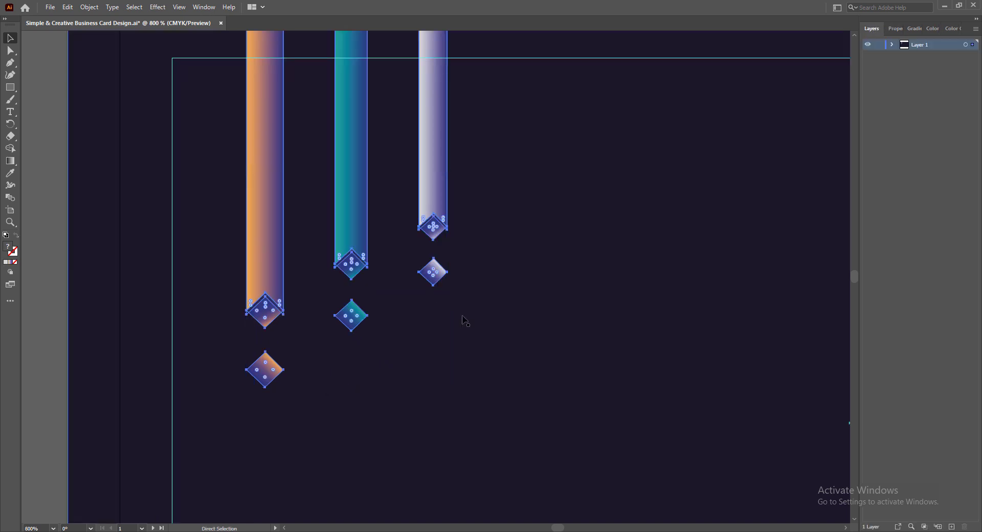
{"action": "key", "text": "v"}
{"action": "key", "text": "Left"}
{"action": "key", "text": "Left"}
{"action": "key", "text": "Left"}
{"action": "key", "text": "Left"}
{"action": "key", "text": "Left"}
{"action": "key", "text": "Left"}
{"action": "key", "text": "Left"}
{"action": "key", "text": "Left"}
{"action": "key", "text": "Left"}
{"action": "key", "text": "Left"}
{"action": "key", "text": "Left"}
{"action": "key", "text": "Left"}
{"action": "key", "text": "Left"}
{"action": "key", "text": "Left"}
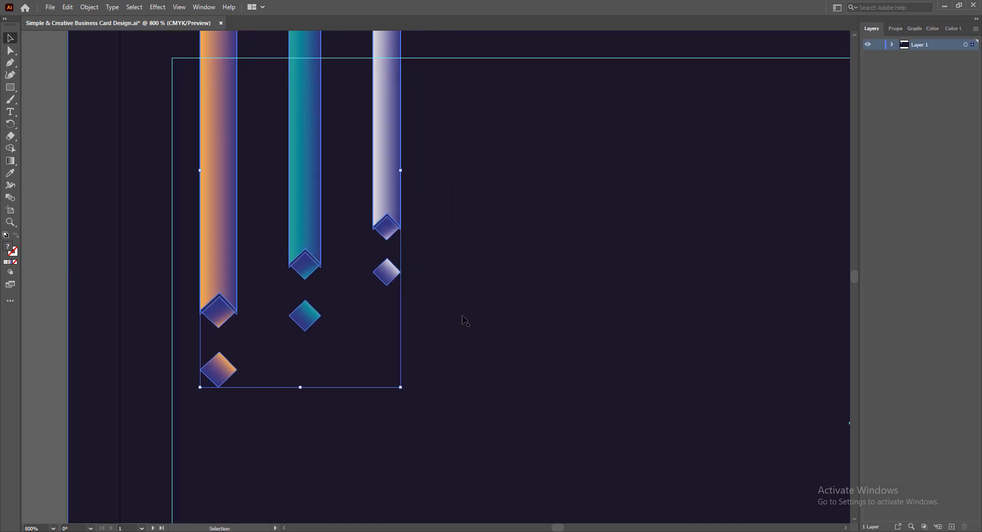
{"action": "key", "text": "ctrl+minus"}
{"action": "key", "text": "ctrl+minus"}
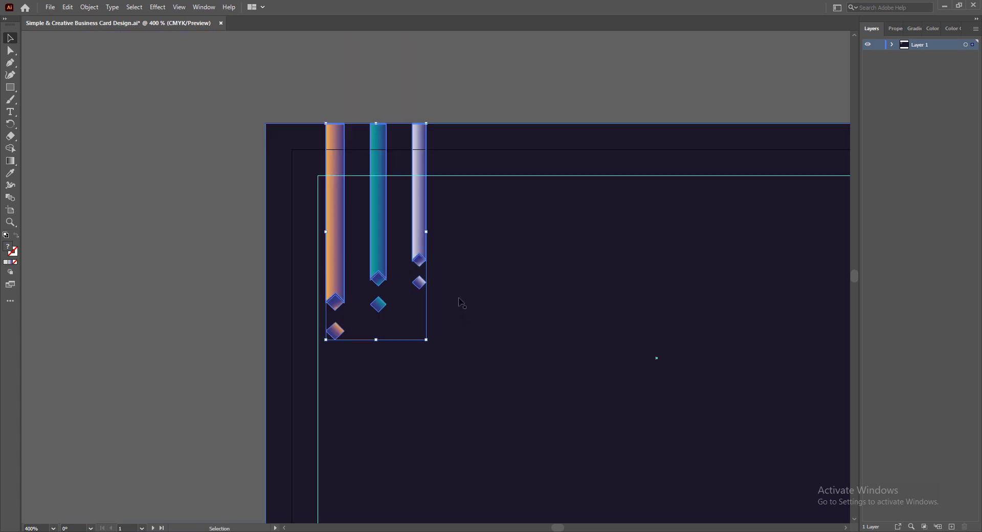
{"action": "left_click_drag", "start_coordinate": [423, 337], "coordinate": [415, 314]}
{"action": "key", "text": "ctrl+minus"}
{"action": "key", "text": "ctrl+minus"}
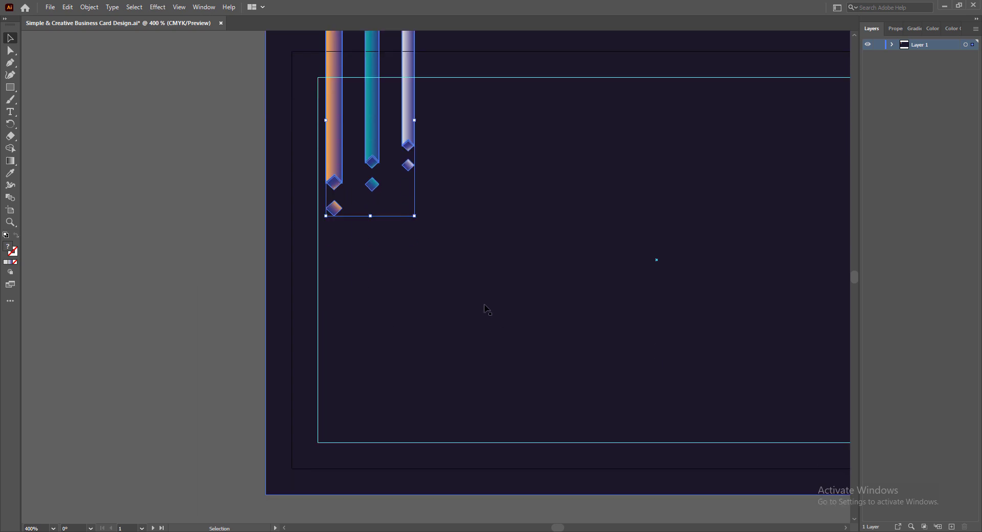
{"action": "left_click_drag", "start_coordinate": [555, 528], "coordinate": [561, 529]}
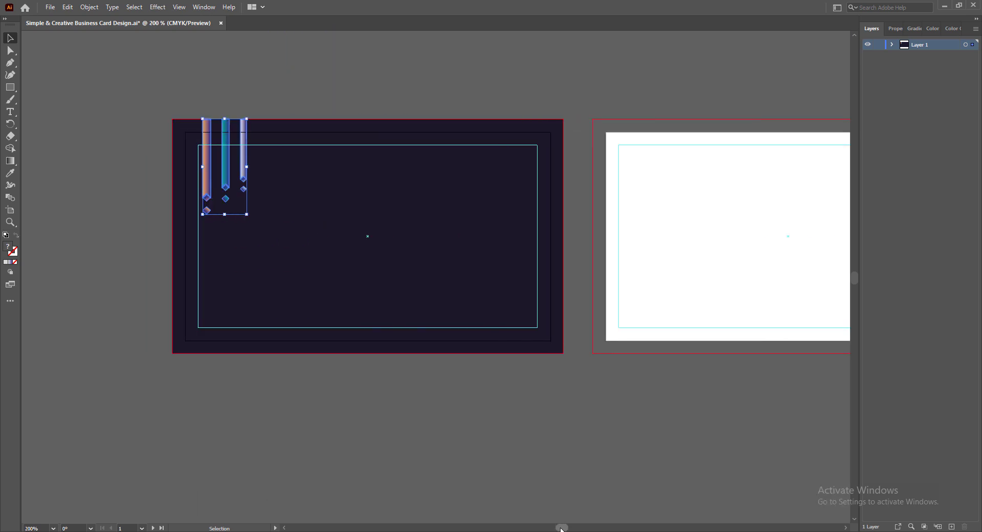
- Place a copy of the ribbons at lower right and rotate it 180°
{"action": "left_click_drag", "start_coordinate": [226, 172], "coordinate": [441, 256]}
{"action": "right_click", "coordinate": [440, 246]}
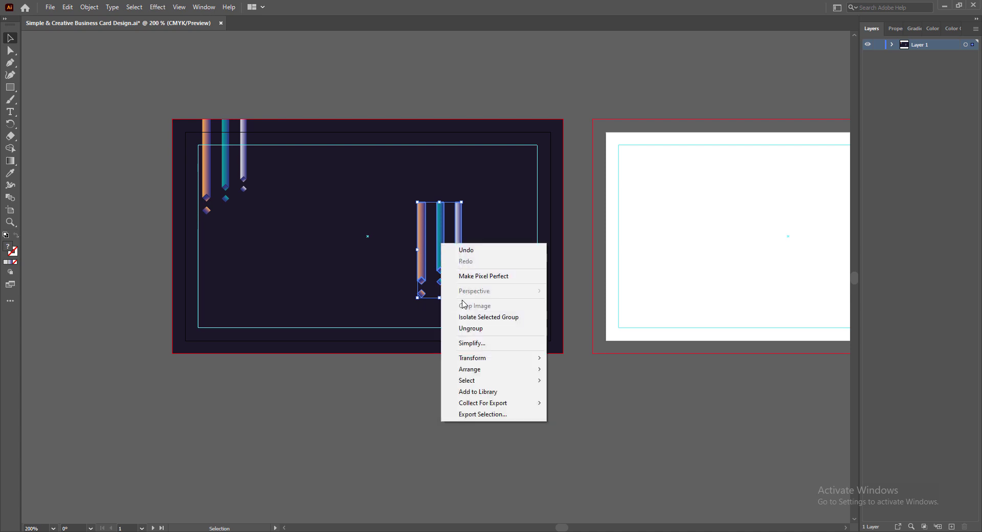
{"action": "mouse_move", "coordinate": [494, 358]}
{"action": "left_click", "coordinate": [567, 387]}
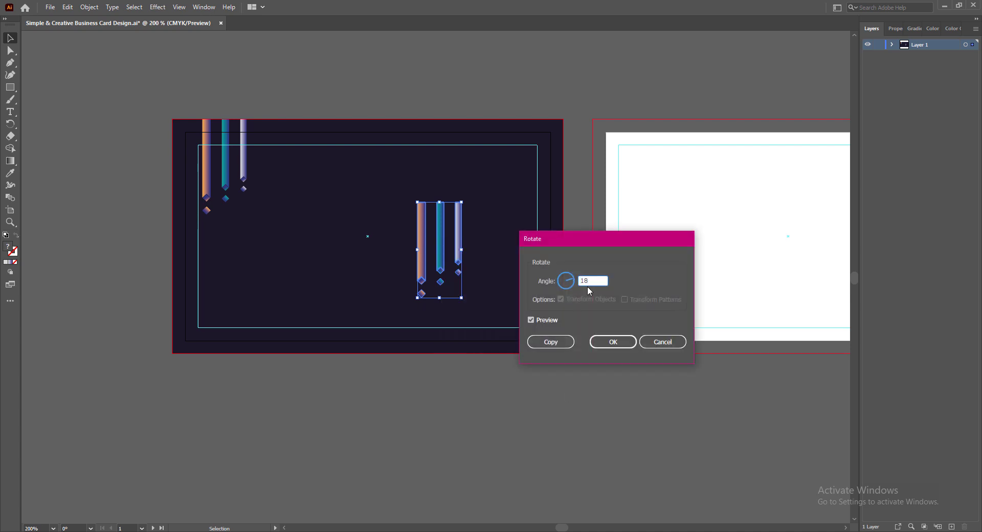
{"action": "key", "text": "Tab"}
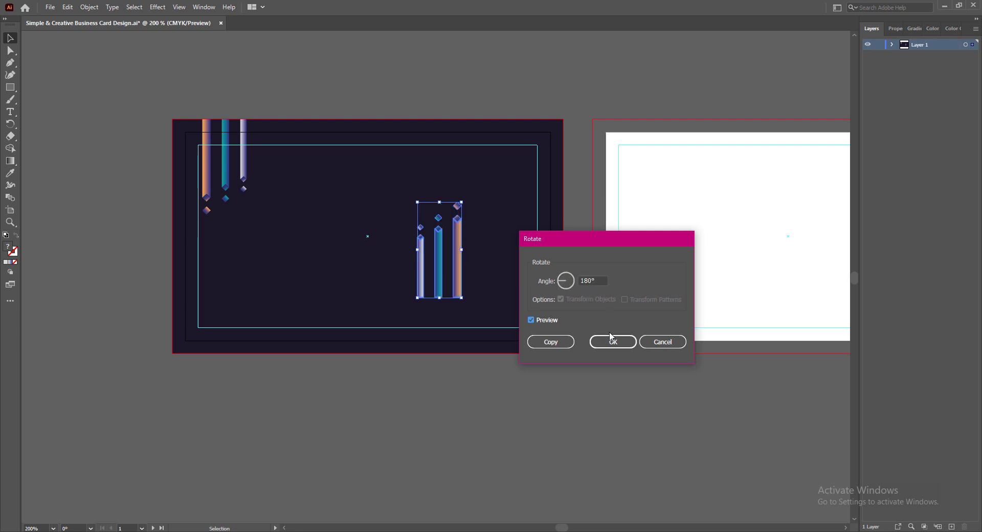
{"action": "left_click", "coordinate": [609, 336]}
- Enlarge the flipped ribbons and position them rising from the card's bottom edge
{"action": "scroll", "coordinate": [584, 385], "scroll_direction": "up", "scroll_amount": 2}
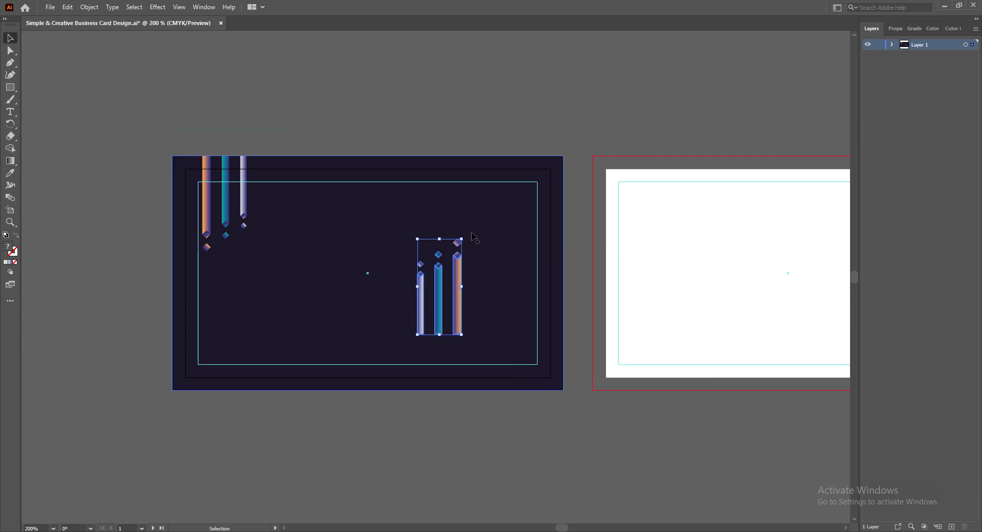
{"action": "left_click_drag", "start_coordinate": [462, 238], "coordinate": [472, 235]}
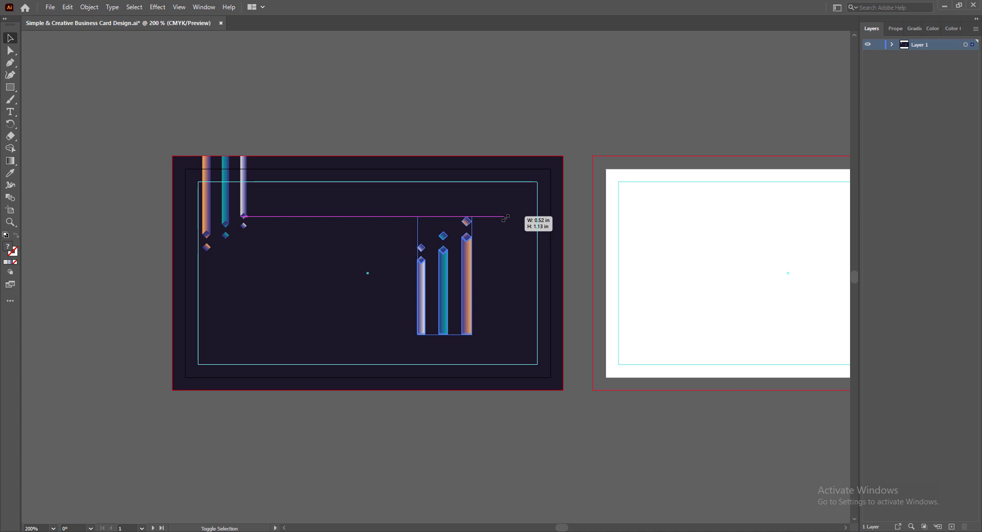
{"action": "left_click_drag", "start_coordinate": [505, 219], "coordinate": [506, 219]}
{"action": "left_click_drag", "start_coordinate": [446, 294], "coordinate": [450, 352]}
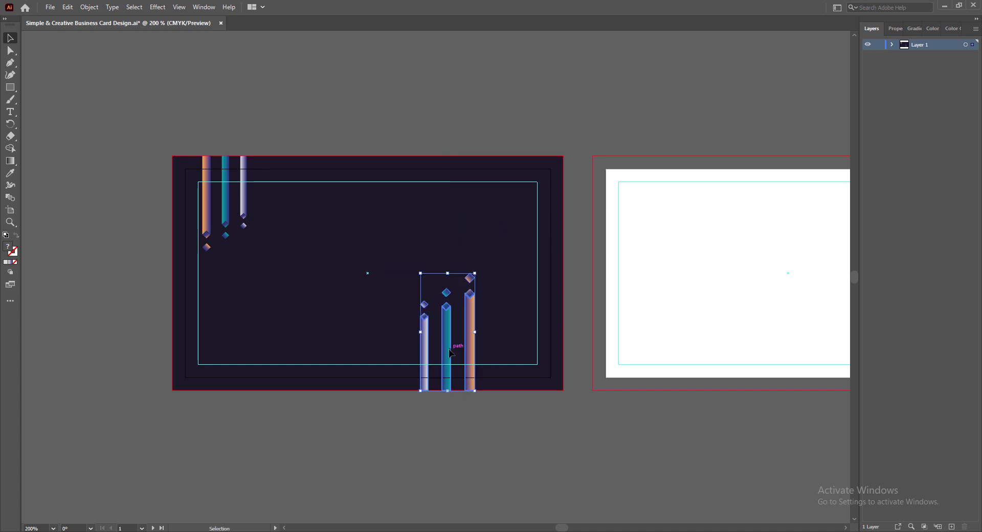
{"action": "scroll", "coordinate": [468, 353], "scroll_direction": "up", "scroll_amount": 5}
{"action": "scroll", "coordinate": [471, 344], "scroll_direction": "down", "scroll_amount": 6}
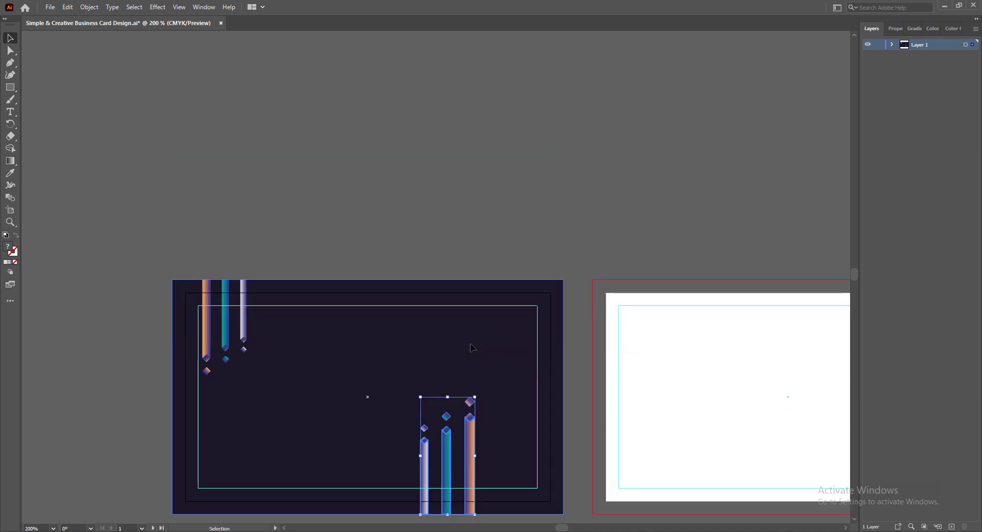
{"action": "scroll", "coordinate": [463, 326], "scroll_direction": "up", "scroll_amount": 3}
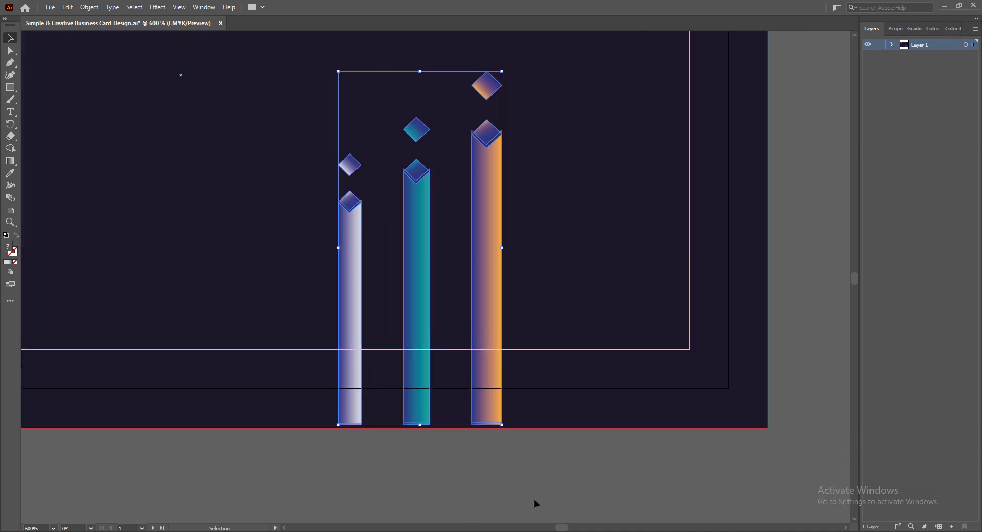
{"action": "left_click_drag", "start_coordinate": [416, 330], "coordinate": [416, 328]}
{"action": "scroll", "coordinate": [480, 266], "scroll_direction": "down", "scroll_amount": 4}
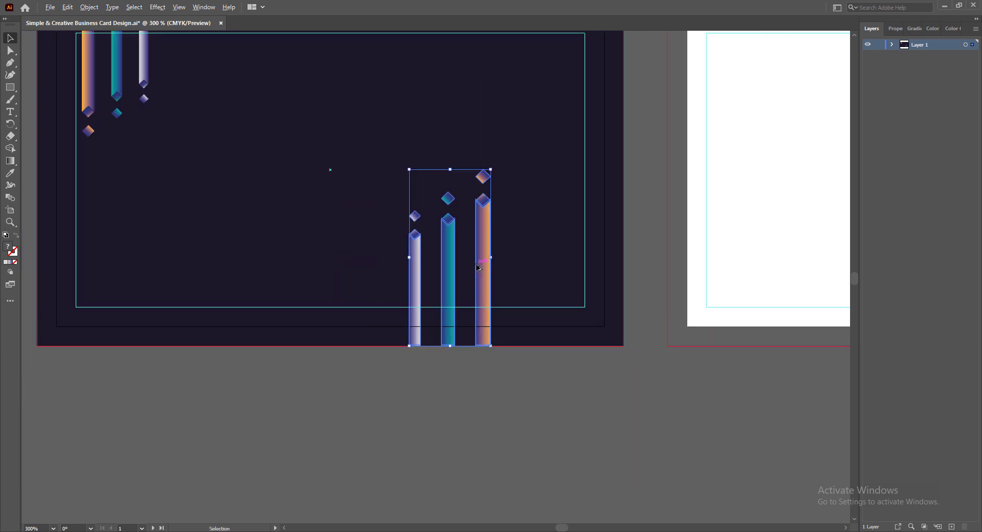
{"action": "key", "text": "Left"}
{"action": "key", "text": "Left"}
{"action": "key", "text": "Left"}
{"action": "key", "text": "Left"}
{"action": "key", "text": "Left"}
{"action": "key", "text": "Left"}
{"action": "key", "text": "Left"}
{"action": "key", "text": "Left"}
{"action": "key", "text": "Left"}
{"action": "key", "text": "Left"}
{"action": "key", "text": "Left"}
{"action": "key", "text": "Left"}
{"action": "key", "text": "Left"}
{"action": "key", "text": "Left"}
{"action": "key", "text": "Left"}
{"action": "key", "text": "Left"}
{"action": "key", "text": "Left"}
{"action": "key", "text": "Left"}
{"action": "key", "text": "Left"}
{"action": "key", "text": "Left"}
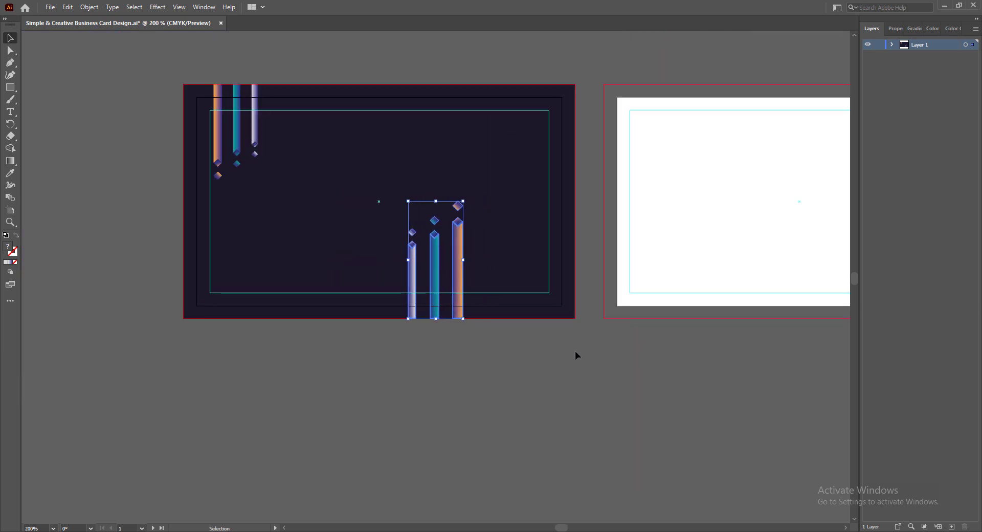
{"action": "key", "text": "Left"}
{"action": "key", "text": "Left"}
{"action": "key", "text": "Left"}
{"action": "key", "text": "Left"}
{"action": "key", "text": "Left"}
{"action": "key", "text": "Left"}
{"action": "key", "text": "Left"}
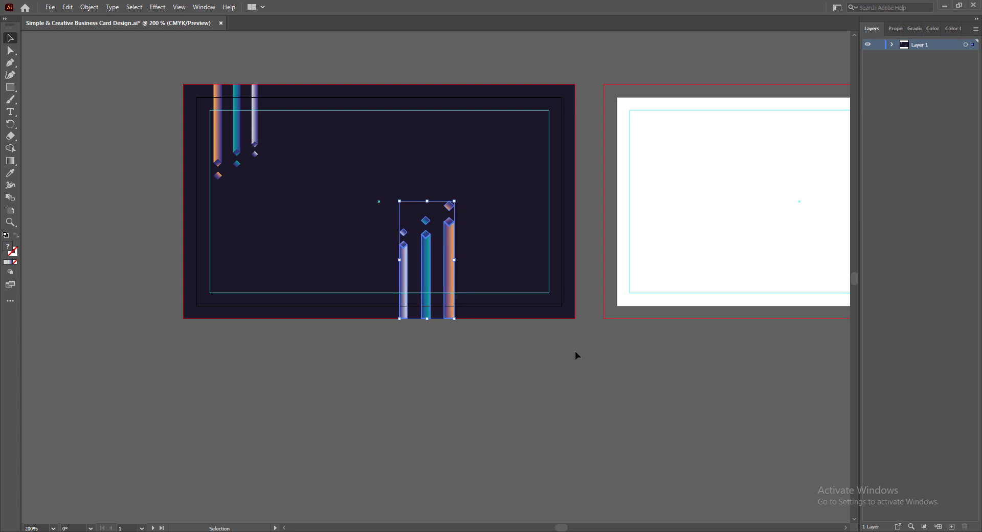
{"action": "key", "text": "Right"}
{"action": "key", "text": "Right"}
{"action": "key", "text": "Right"}
{"action": "key", "text": "Right"}
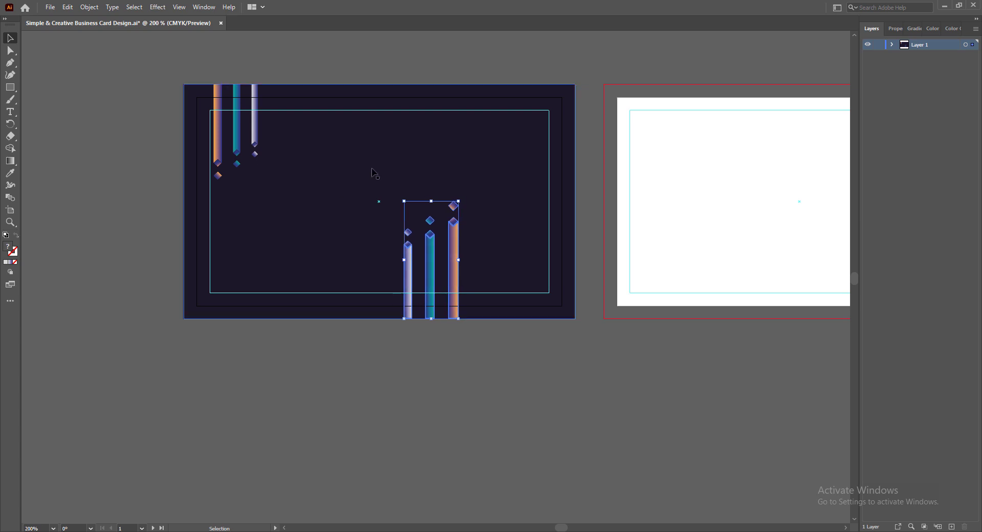
- Resize the flipped group and shrink the top-left ribbon group to balance them
{"action": "left_click_drag", "start_coordinate": [402, 198], "coordinate": [383, 180]}
{"action": "left_click", "coordinate": [255, 131]}
{"action": "left_click_drag", "start_coordinate": [258, 180], "coordinate": [248, 169]}
{"action": "left_click", "coordinate": [454, 258]}
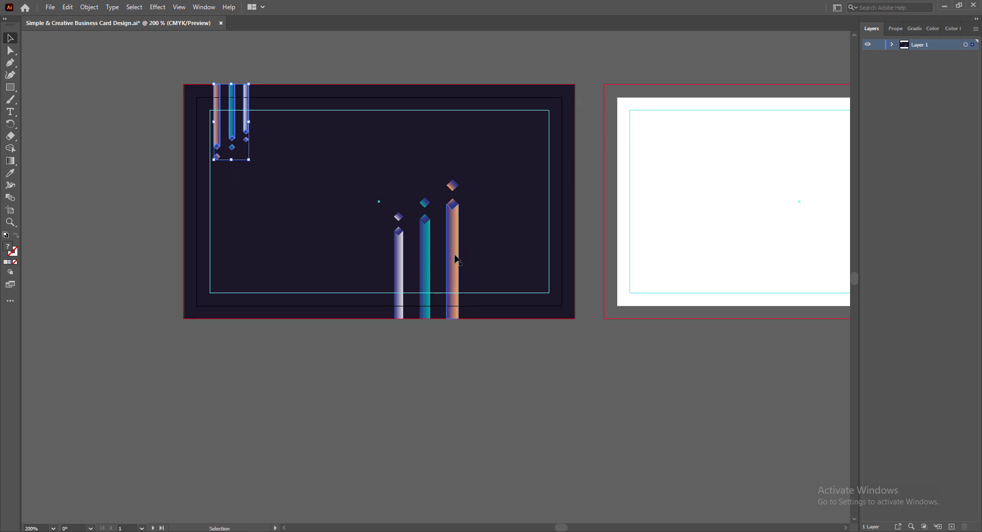
{"action": "left_click_drag", "start_coordinate": [393, 179], "coordinate": [397, 186]}
{"action": "left_click", "coordinate": [538, 385]}
- Nudge the top-left ribbons slightly left, save the card, and show the rulers
{"action": "scroll", "coordinate": [538, 386], "scroll_direction": "up", "scroll_amount": 3}
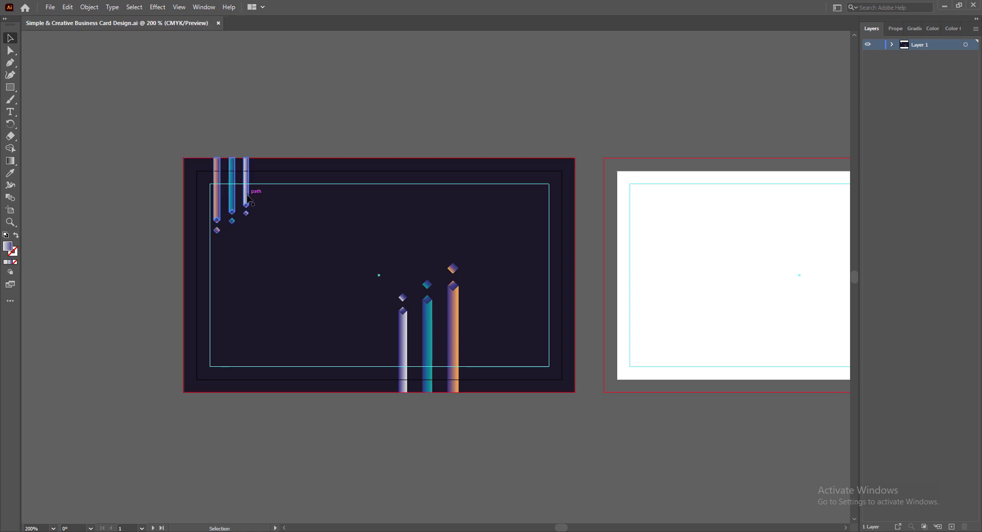
{"action": "key", "text": "Left"}
{"action": "key", "text": "Left"}
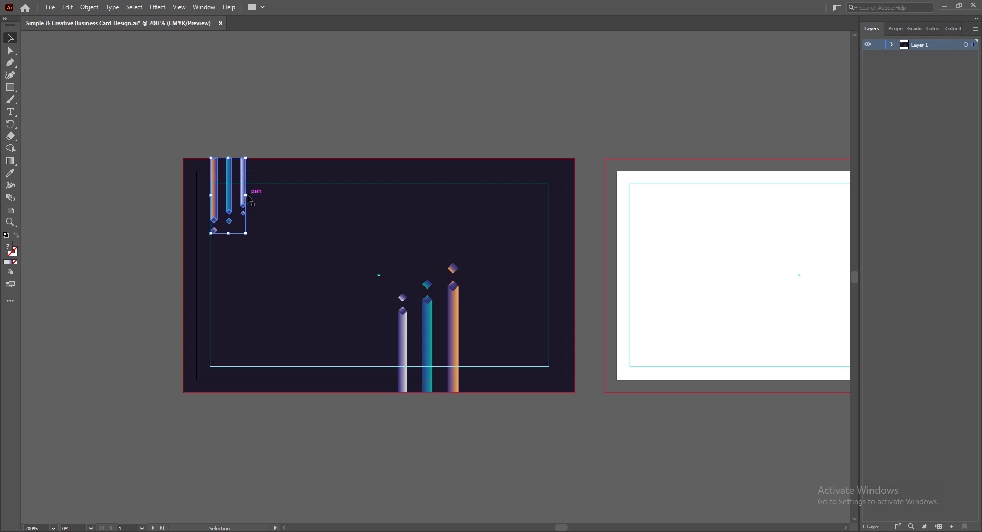
{"action": "left_click", "coordinate": [367, 440]}
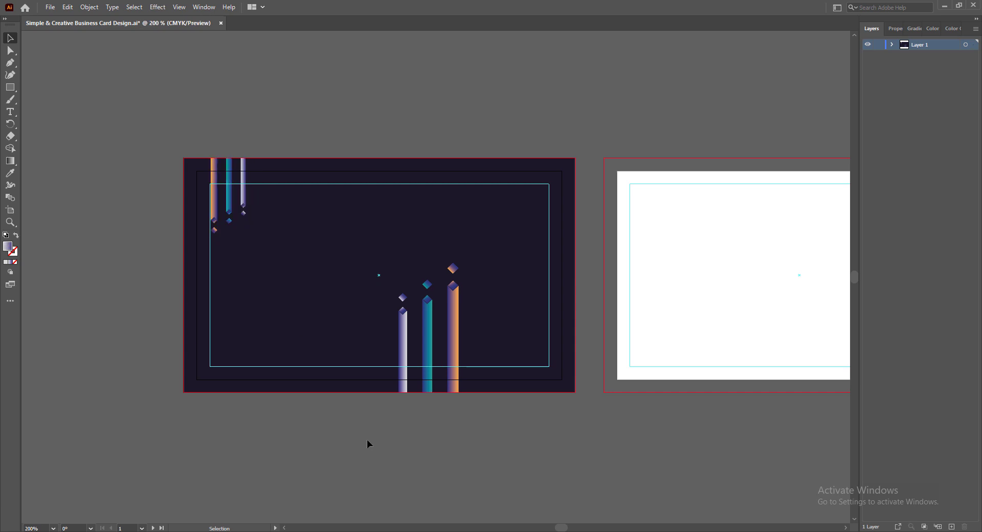
{"action": "key", "text": "ctrl+s"}
{"action": "key", "text": "ctrl+r"}
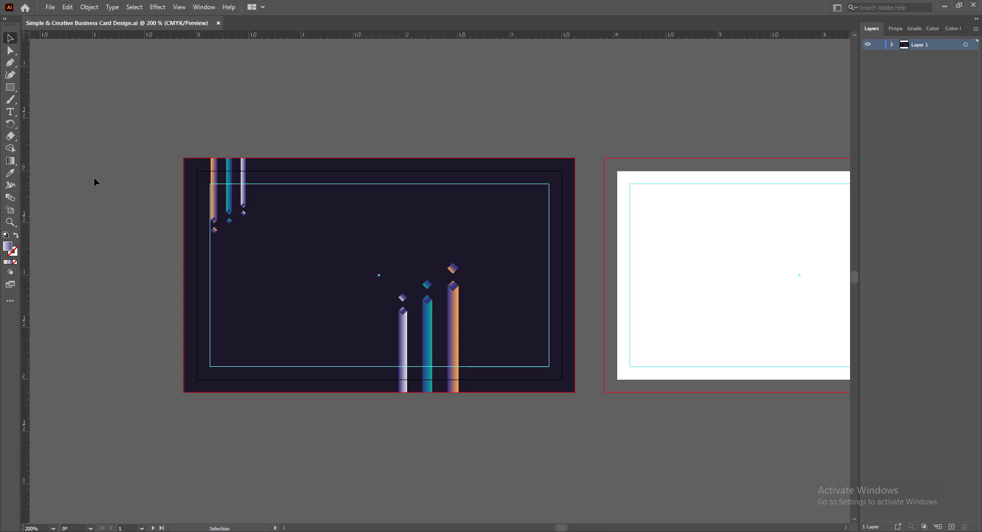
- Add the Designer & Co-Founder title line below the name and give the text a near-white fill
{"action": "key", "text": "t"}
{"action": "left_click", "coordinate": [228, 240]}
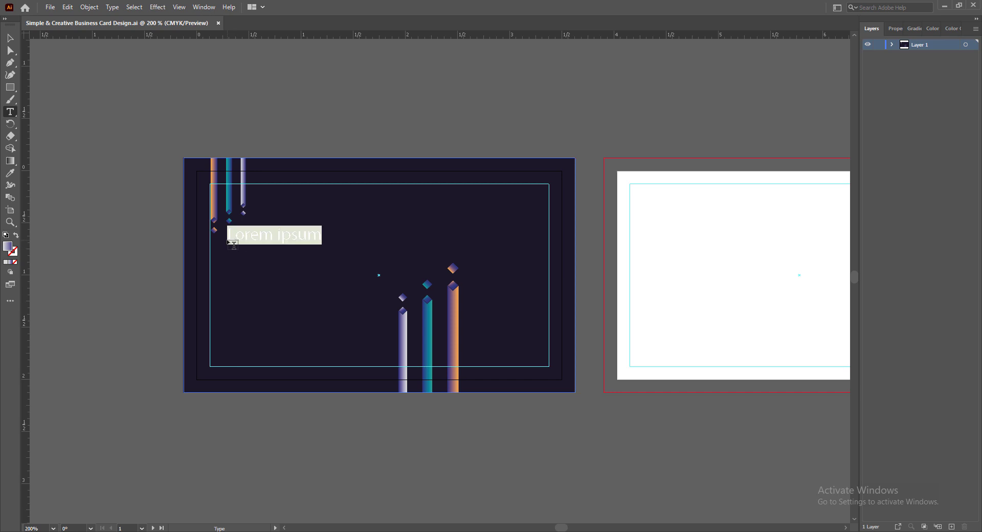
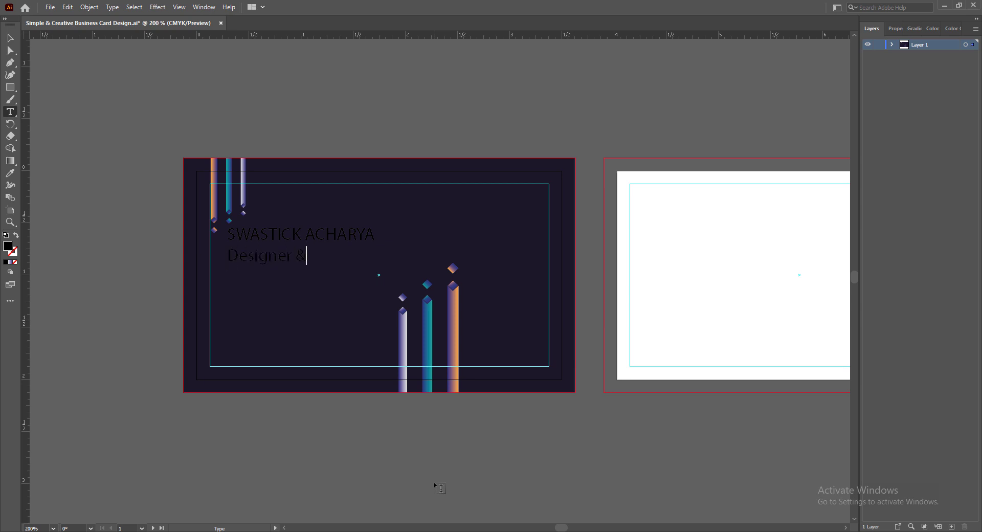
{"action": "type", "text": "Founder"}
{"action": "key", "text": "ctrl+a"}
{"action": "left_click", "coordinate": [895, 28]}
{"action": "left_click", "coordinate": [862, 140]}
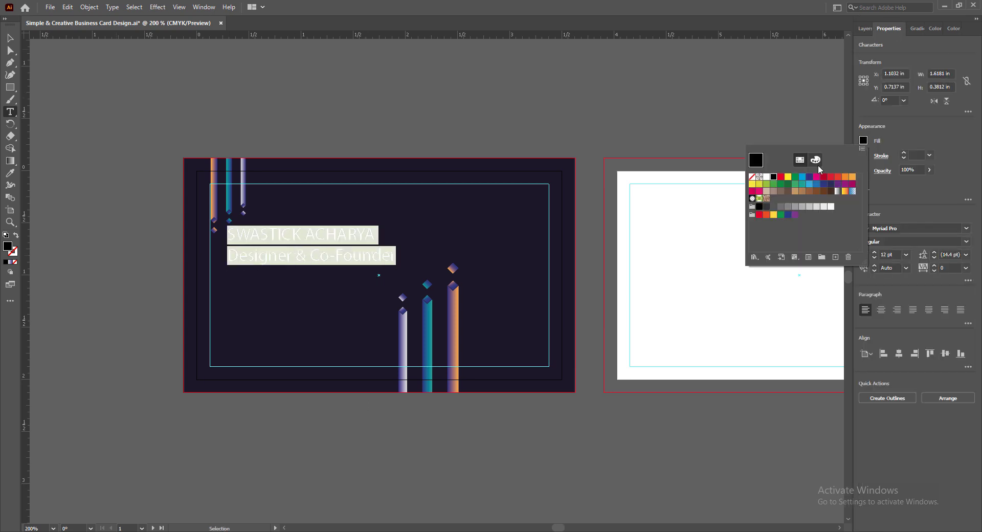
{"action": "left_click", "coordinate": [831, 206]}
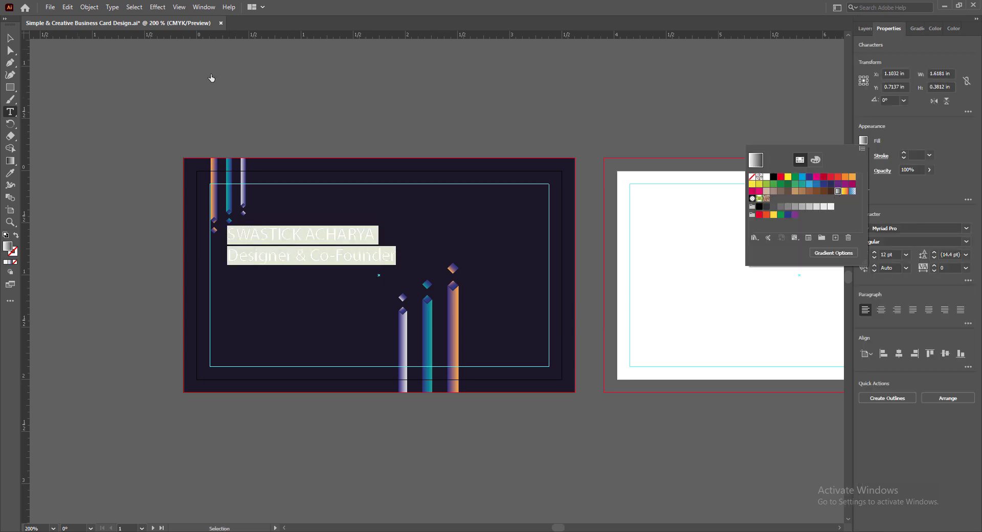
{"action": "left_click", "coordinate": [837, 190]}
{"action": "left_click", "coordinate": [863, 140]}
{"action": "left_click", "coordinate": [830, 206]}
- Set the name line in Barlow Condensed ExtraBold
{"action": "left_click", "coordinate": [11, 40]}
{"action": "left_click_drag", "start_coordinate": [227, 234], "coordinate": [375, 234]}
{"action": "left_click", "coordinate": [965, 228]}
{"action": "scroll", "coordinate": [818, 399], "scroll_direction": "down", "scroll_amount": 3}
{"action": "left_click", "coordinate": [771, 401]}
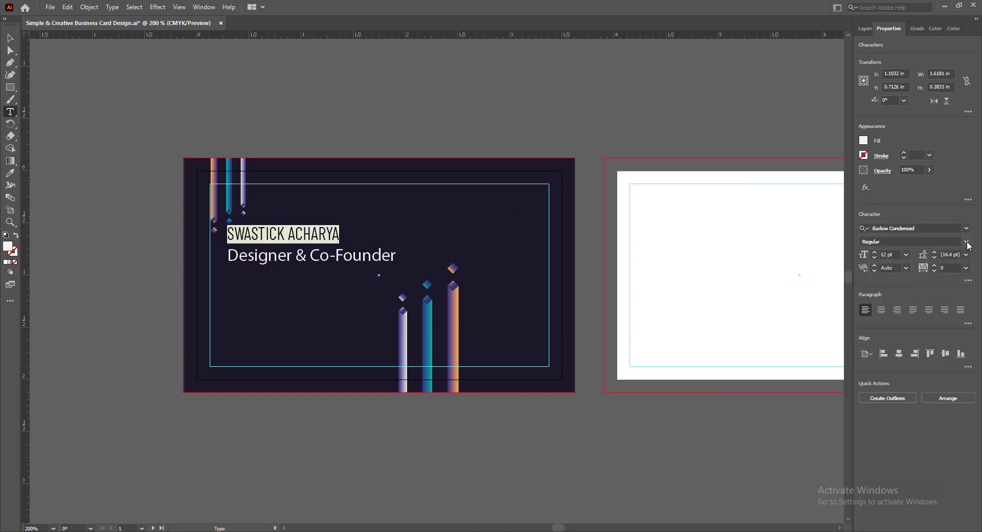
{"action": "left_click", "coordinate": [966, 241]}
{"action": "left_click", "coordinate": [902, 409]}
- Make the title line italic and two sizes smaller, and enlarge the name slightly
{"action": "left_click_drag", "start_coordinate": [227, 255], "coordinate": [387, 255]}
{"action": "left_click", "coordinate": [966, 241]}
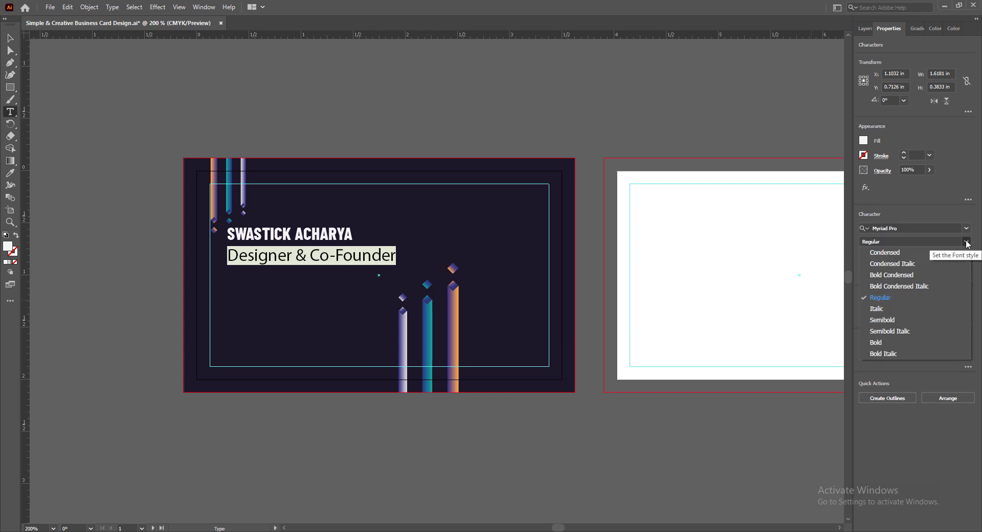
{"action": "left_click", "coordinate": [887, 309]}
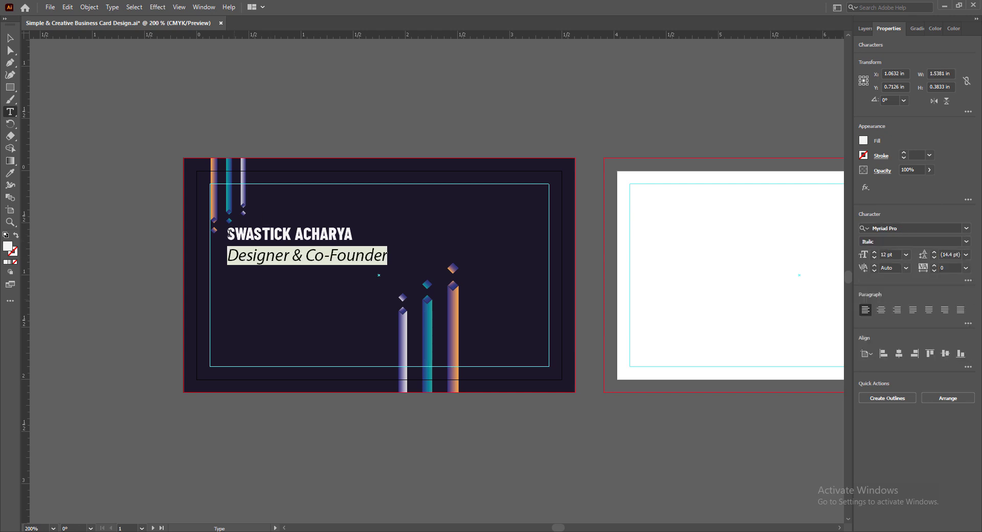
{"action": "left_click", "coordinate": [874, 258]}
{"action": "left_click", "coordinate": [875, 259]}
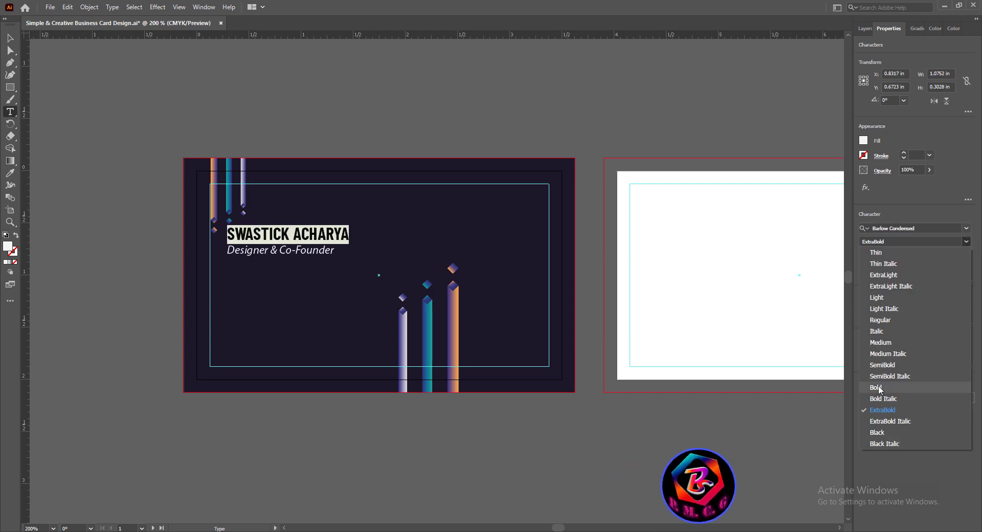
{"action": "left_click", "coordinate": [875, 252]}
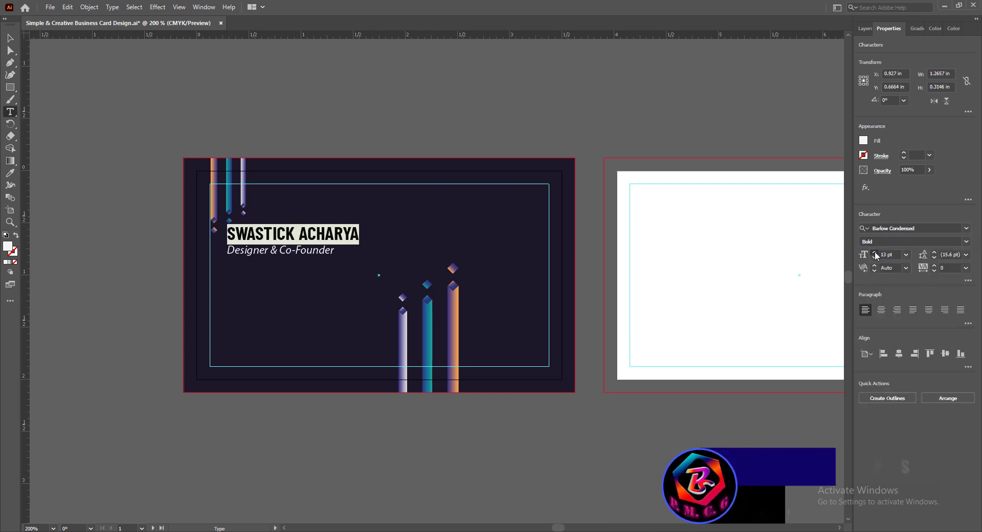
{"action": "left_click", "coordinate": [874, 253]}
{"action": "left_click", "coordinate": [874, 252]}
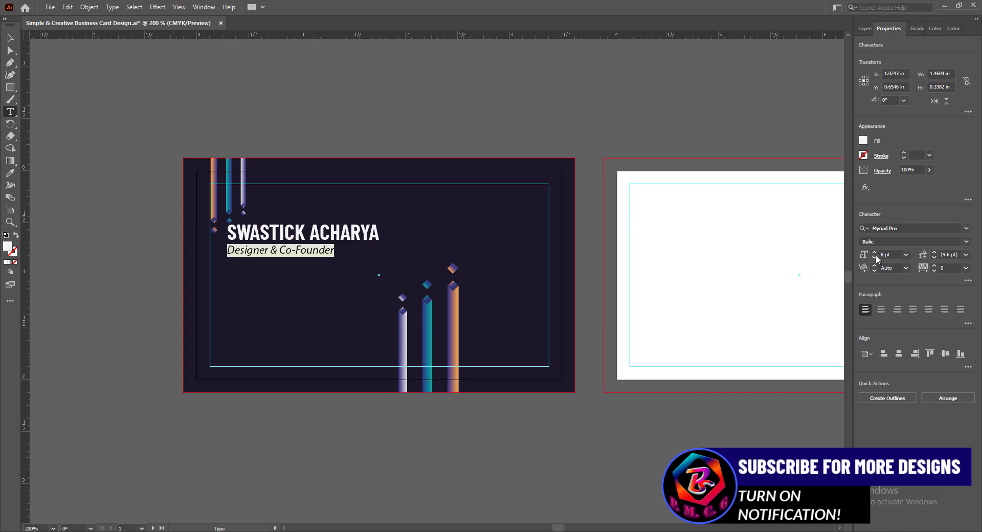
- Shift the name and title block slightly down-left and save the document
{"action": "key", "text": "Escape"}
{"action": "left_click_drag", "start_coordinate": [322, 239], "coordinate": [314, 249]}
{"action": "left_click", "coordinate": [382, 435]}
{"action": "key", "text": "ctrl+s"}
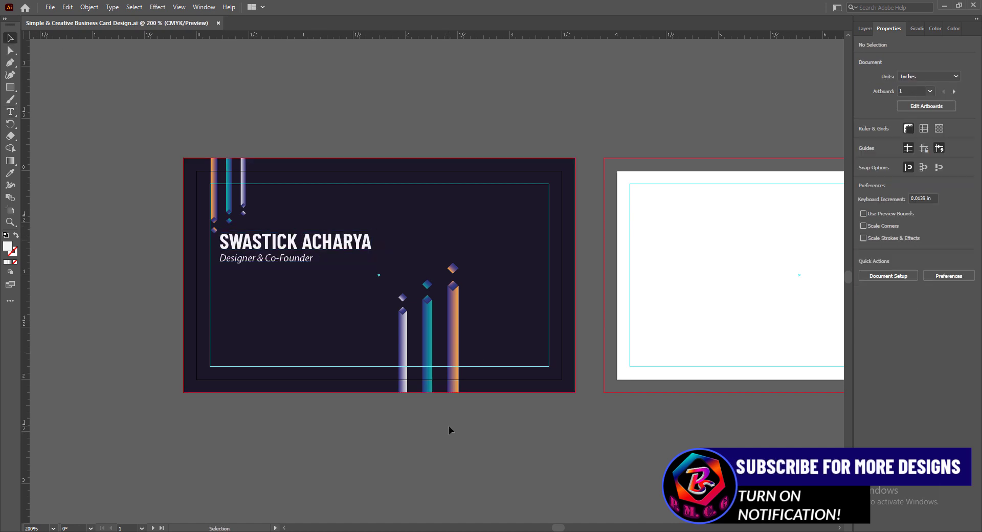
- Draw a thin rectangle under the title line with a height of 0.02 in
{"action": "key", "text": "m"}
{"action": "left_click_drag", "start_coordinate": [220, 268], "coordinate": [269, 271]}
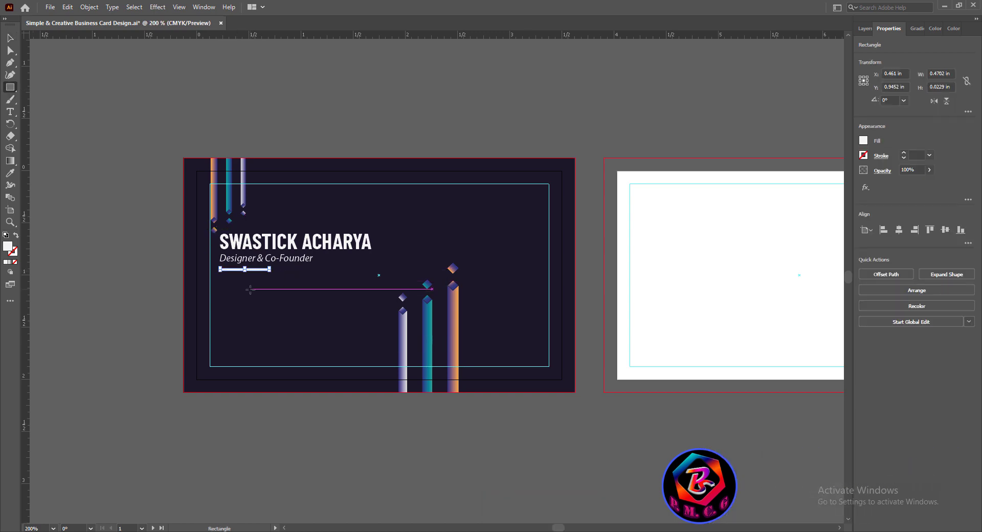
{"action": "left_click", "coordinate": [942, 87]}
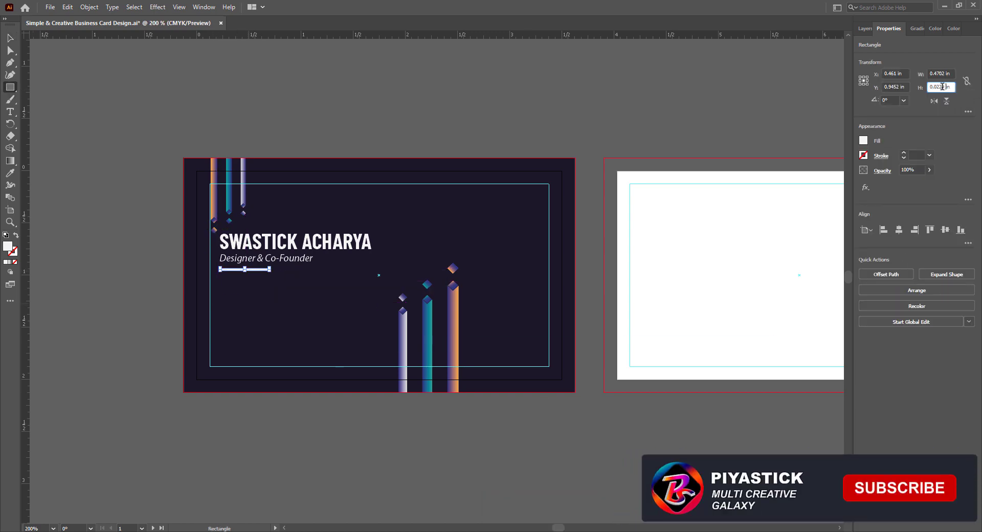
{"action": "key", "text": "BackSpace"}
{"action": "key", "text": "BackSpace"}
{"action": "key", "text": "Return"}
- Move the bar up under the subtitle, widen it to 0.4809 in, thin it, and save
{"action": "key", "text": "v"}
{"action": "scroll", "coordinate": [236, 270], "scroll_direction": "up", "scroll_amount": 5}
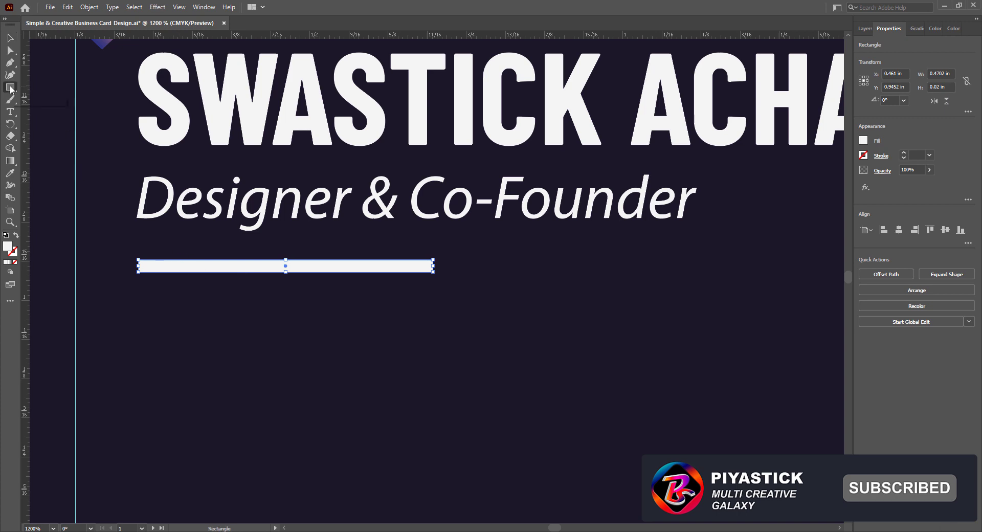
{"action": "left_click", "coordinate": [10, 39]}
{"action": "left_click_drag", "start_coordinate": [243, 266], "coordinate": [241, 258]}
{"action": "left_click_drag", "start_coordinate": [432, 256], "coordinate": [437, 256]}
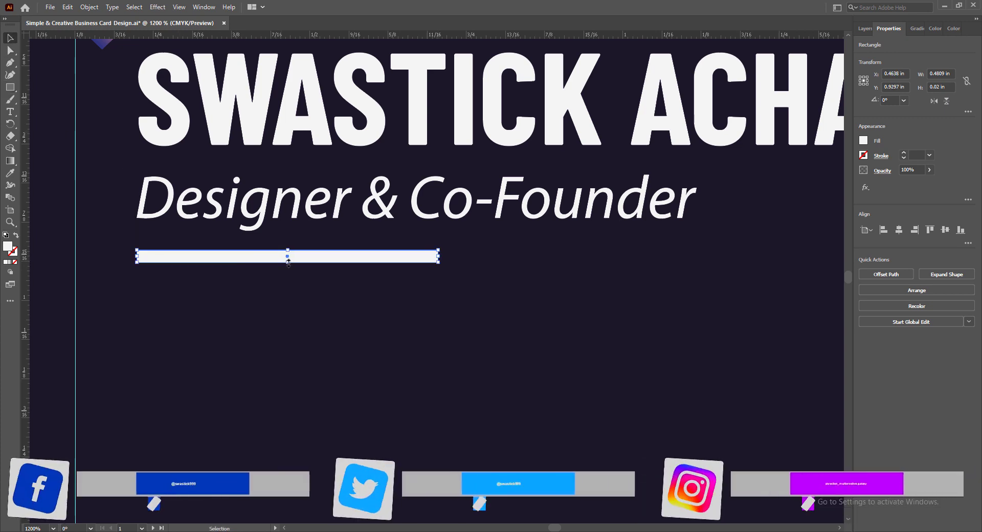
{"action": "left_click_drag", "start_coordinate": [288, 262], "coordinate": [288, 260]}
{"action": "scroll", "coordinate": [326, 370], "scroll_direction": "down", "scroll_amount": 5}
{"action": "scroll", "coordinate": [358, 413], "scroll_direction": "down", "scroll_amount": 3}
{"action": "left_click", "coordinate": [371, 412]}
{"action": "key", "text": "ctrl+s"}
- Pan the card view slightly and reselect the underline bar
{"action": "scroll", "coordinate": [358, 246], "scroll_direction": "up", "scroll_amount": 2}
{"action": "scroll", "coordinate": [419, 348], "scroll_direction": "down", "scroll_amount": 1}
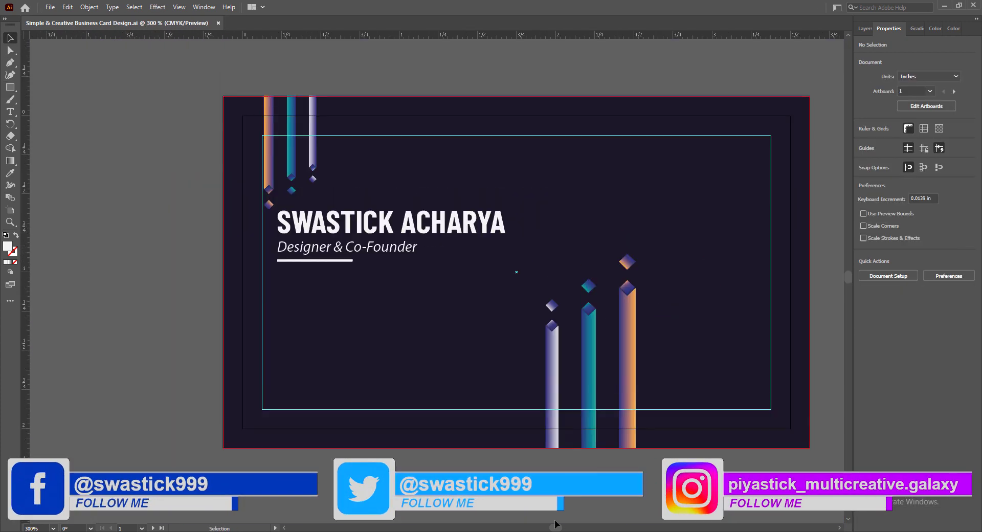
{"action": "left_click_drag", "start_coordinate": [555, 524], "coordinate": [557, 524]}
{"action": "left_click", "coordinate": [276, 260]}
- Give the word ACHARYA an orange fill
{"action": "double_click", "coordinate": [385, 223]}
{"action": "double_click", "coordinate": [384, 222]}
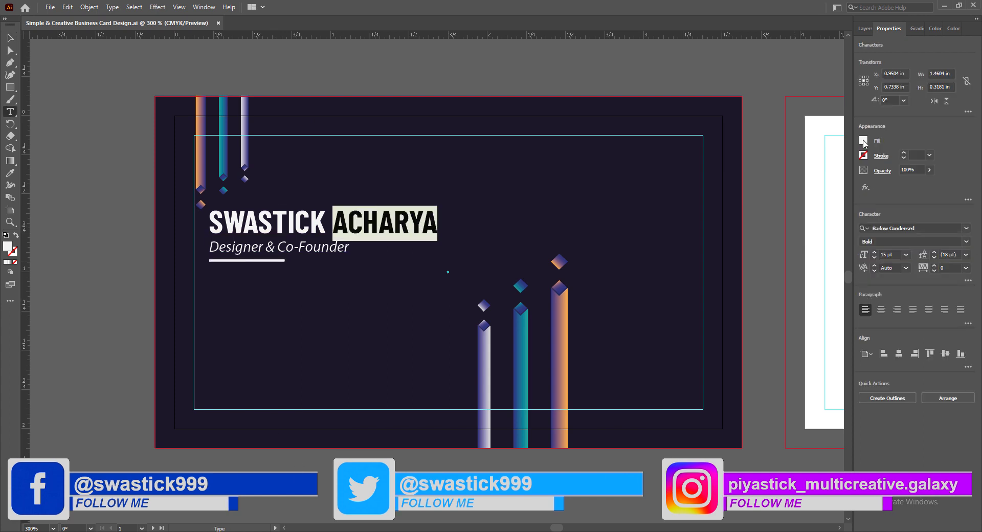
{"action": "left_click", "coordinate": [863, 141]}
{"action": "left_click", "coordinate": [758, 197]}
- Open Drop Shadow for the whole name text and set the X offset to 0
{"action": "left_click", "coordinate": [9, 38]}
{"action": "left_click", "coordinate": [164, 7]}
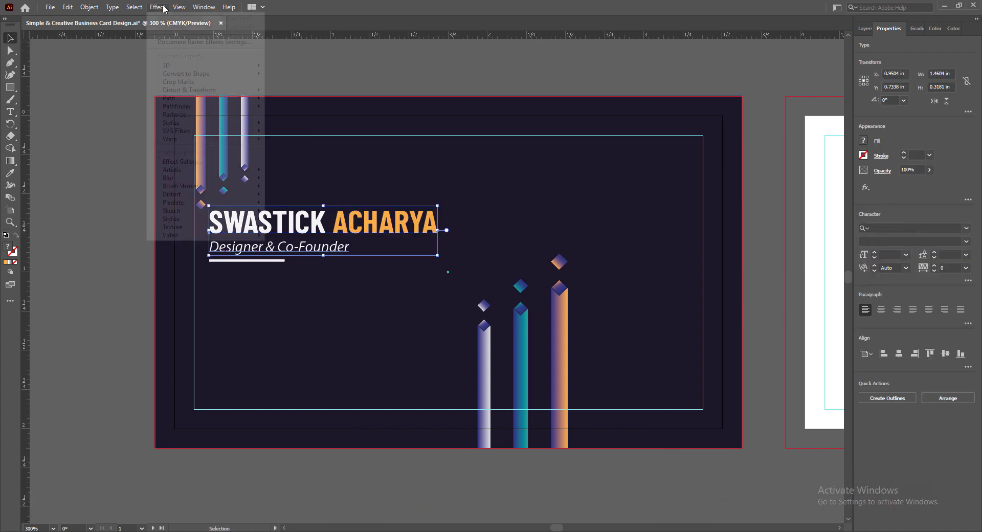
{"action": "left_click", "coordinate": [180, 26]}
{"action": "left_click_drag", "start_coordinate": [730, 128], "coordinate": [700, 128]}
{"action": "type", "text": "0"}
{"action": "left_click", "coordinate": [731, 159]}
{"action": "double_click", "coordinate": [723, 143]}
{"action": "type", "text": "03"}
- Finish the drop shadow with Y offset 0.02 in and blur 0.01 in
{"action": "left_click", "coordinate": [738, 160]}
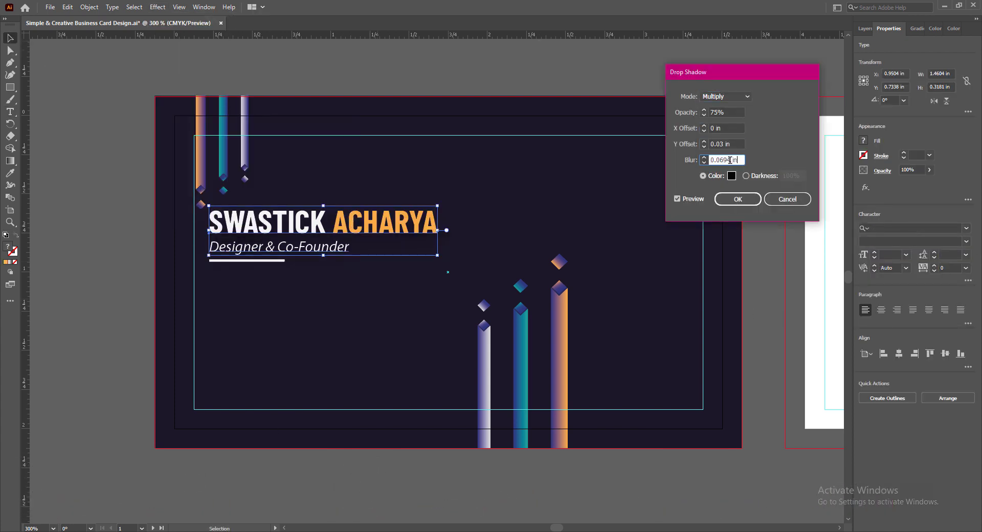
{"action": "left_click", "coordinate": [731, 144]}
{"action": "left_click", "coordinate": [724, 160]}
{"action": "key", "text": "BackSpace"}
{"action": "type", "text": "1"}
{"action": "left_click", "coordinate": [724, 144]}
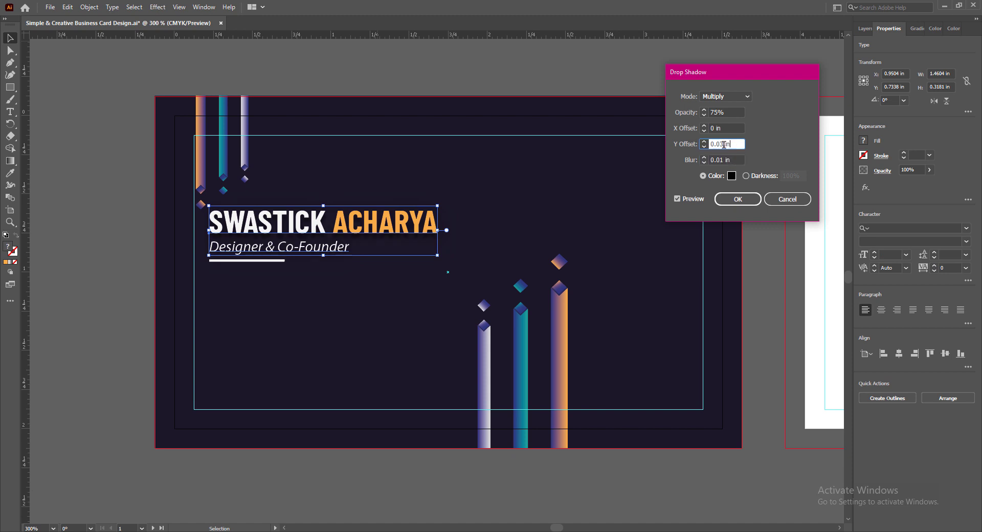
{"action": "key", "text": "BackSpace"}
{"action": "type", "text": "2"}
{"action": "left_click", "coordinate": [726, 161]}
{"action": "left_click", "coordinate": [737, 199]}
{"action": "left_click", "coordinate": [138, 275]}
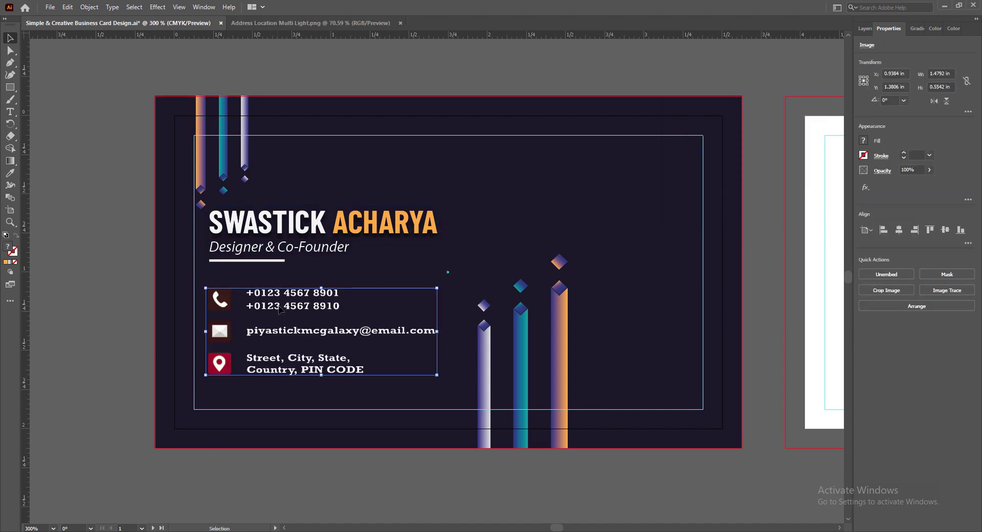
- Scale down the contact details image and position it below the name
{"action": "left_click_drag", "start_coordinate": [282, 312], "coordinate": [297, 314]}
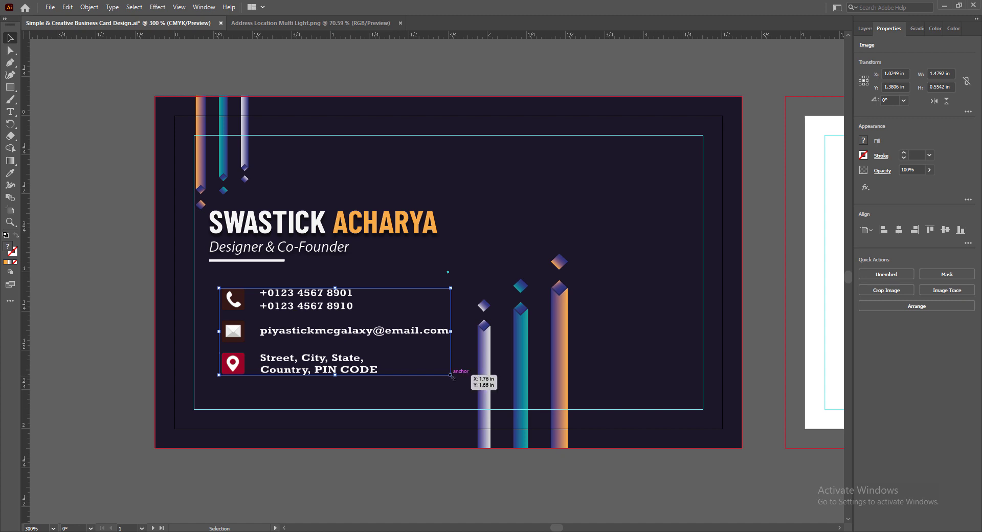
{"action": "left_click_drag", "start_coordinate": [452, 377], "coordinate": [431, 369]}
{"action": "left_click_drag", "start_coordinate": [305, 310], "coordinate": [296, 306]}
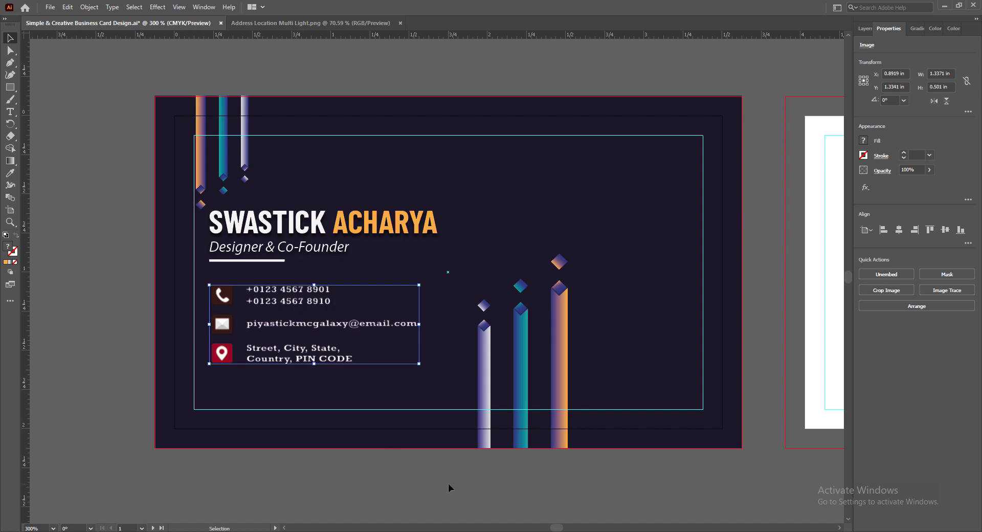
{"action": "key", "text": "Up"}
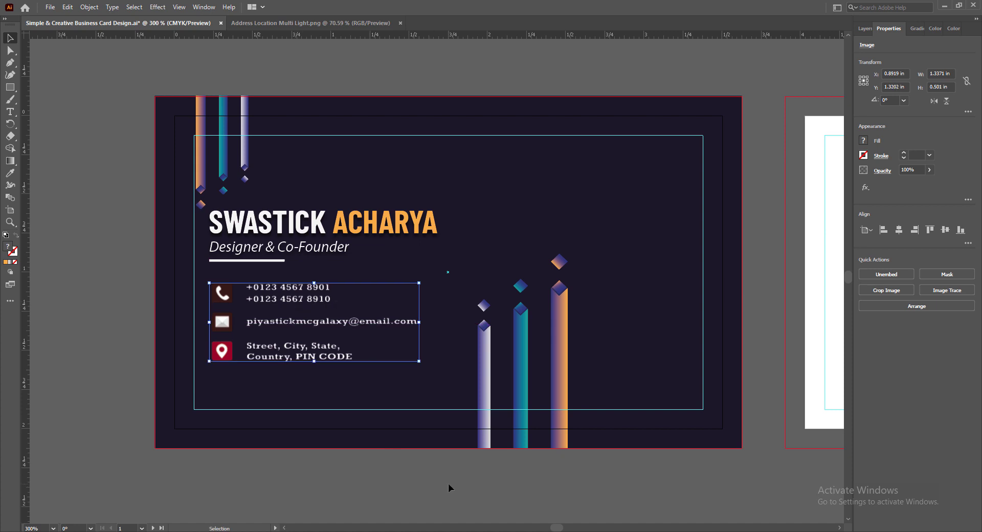
{"action": "left_click", "coordinate": [358, 486]}
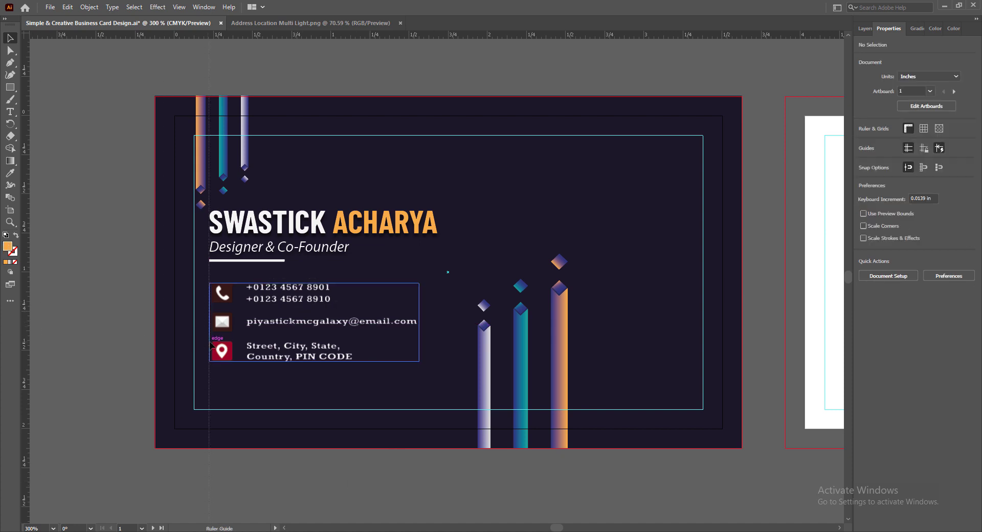
- Align the contact details to a vertical guide at the name's left edge and raise them slightly
{"action": "left_click_drag", "start_coordinate": [210, 342], "coordinate": [209, 342]}
{"action": "left_click", "coordinate": [263, 325]}
{"action": "key", "text": "Left"}
{"action": "key", "text": "Left"}
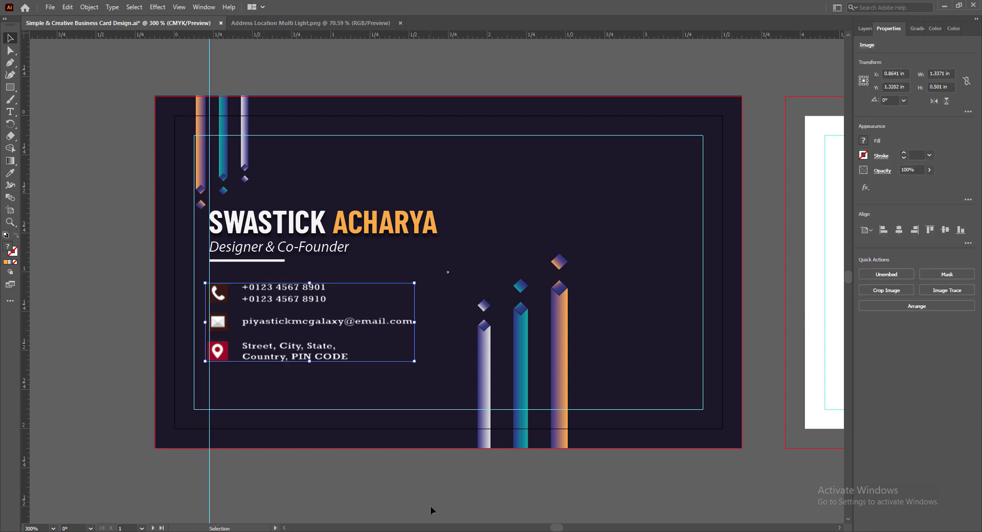
{"action": "key", "text": "Right"}
{"action": "left_click", "coordinate": [336, 502]}
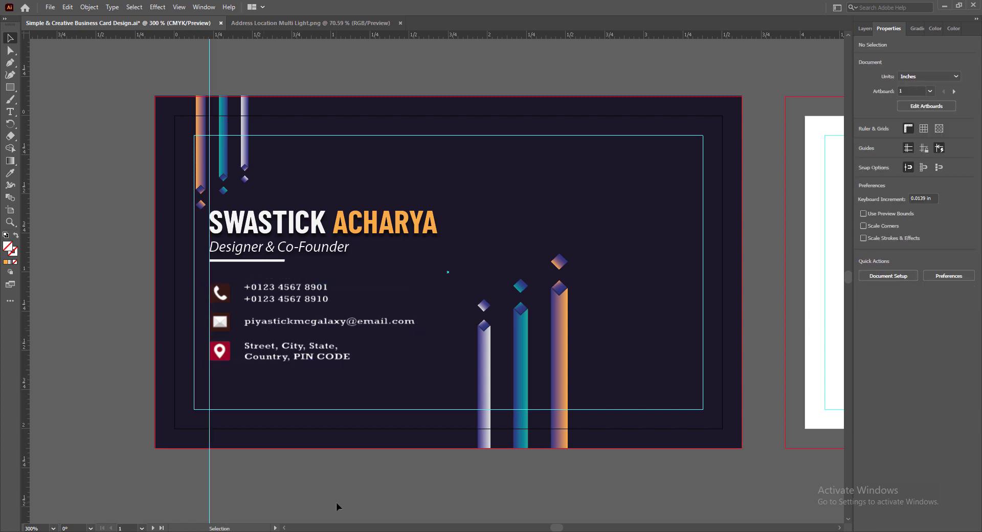
{"action": "left_click", "coordinate": [272, 331]}
{"action": "key", "text": "Up"}
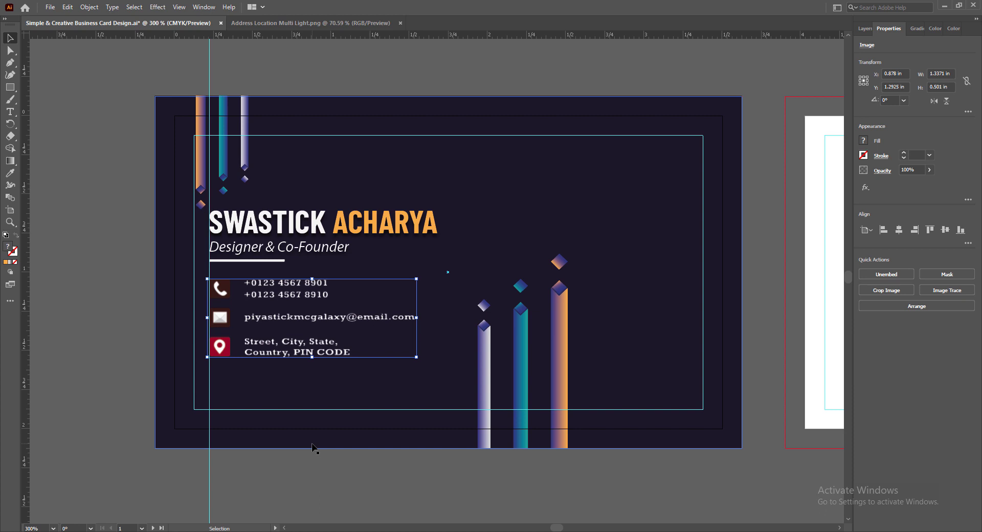
{"action": "left_click", "coordinate": [311, 483]}
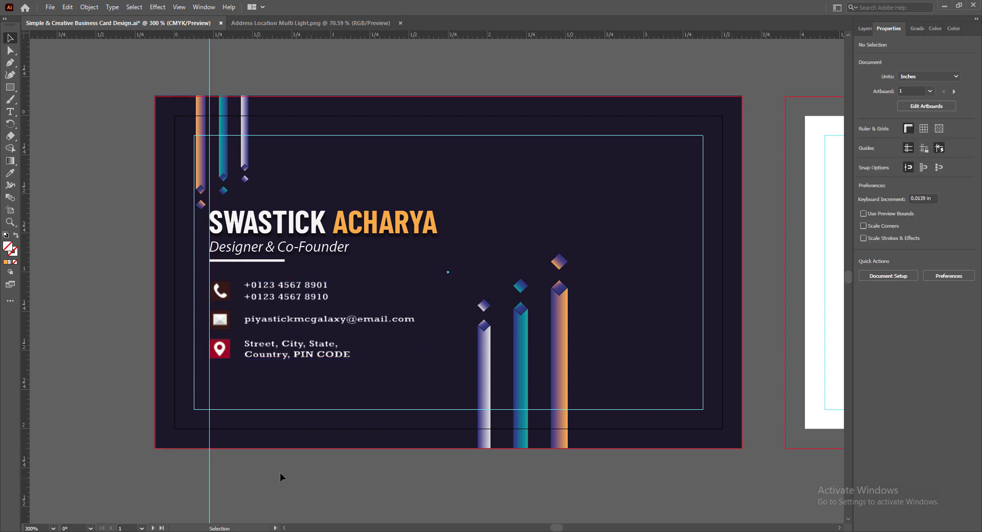
{"action": "left_click", "coordinate": [268, 224]}
- Try nudging the name block and underline up, then settle it one step down
{"action": "left_click", "coordinate": [261, 261], "text": "shift"}
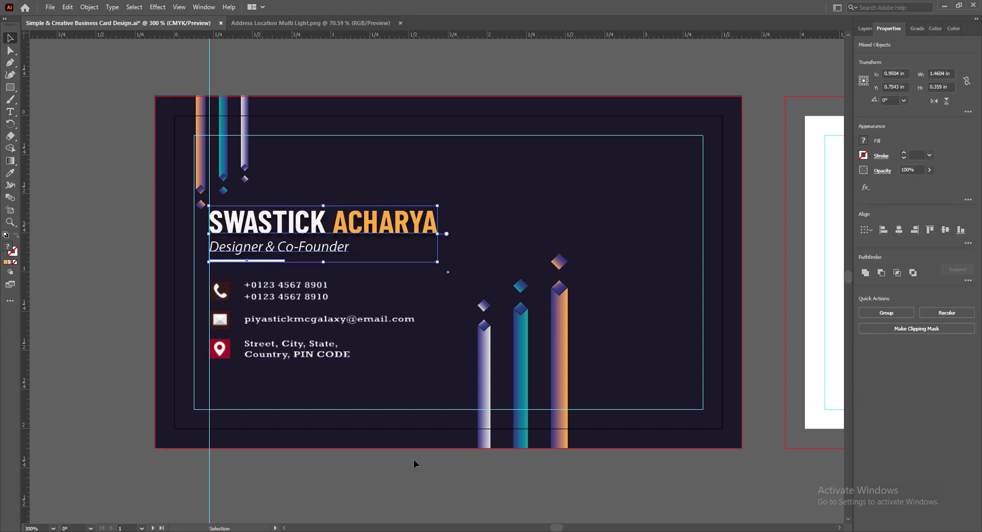
{"action": "key", "text": "Up"}
{"action": "key", "text": "Up"}
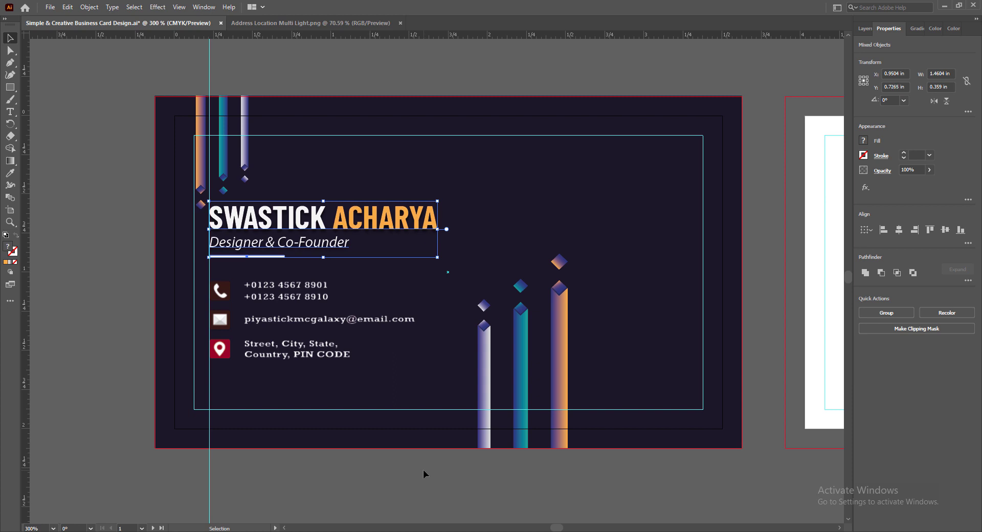
{"action": "key", "text": "Down"}
{"action": "left_click", "coordinate": [409, 470]}
- Color the underline bar with the orange sampled from ACHARYA and save
{"action": "left_click", "coordinate": [276, 259]}
{"action": "key", "text": "i"}
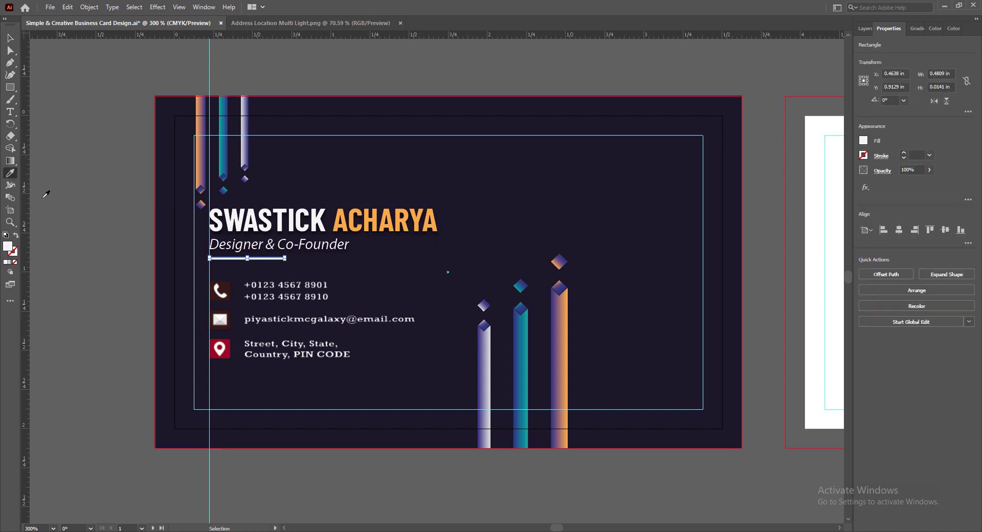
{"action": "left_click", "coordinate": [378, 221]}
{"action": "key", "text": "v"}
{"action": "left_click", "coordinate": [315, 479]}
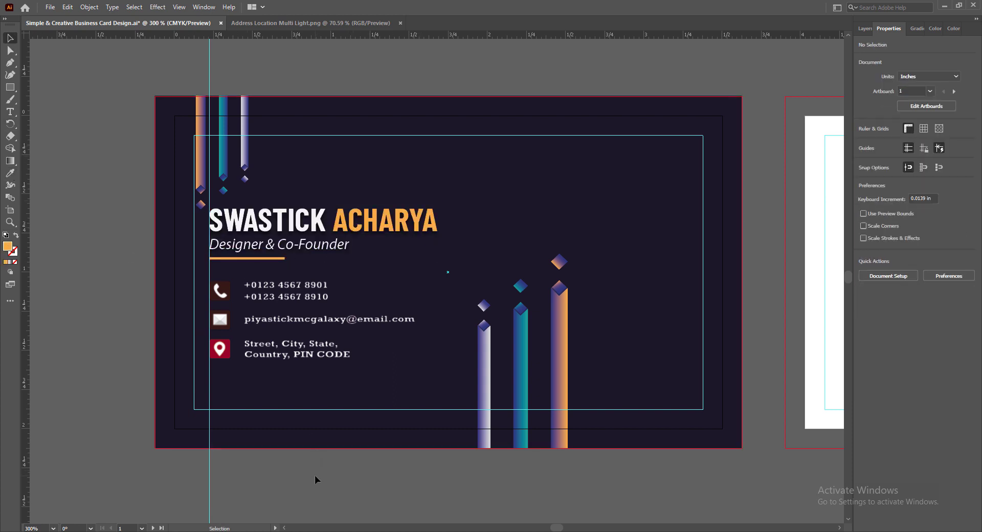
{"action": "key", "text": "ctrl+s"}
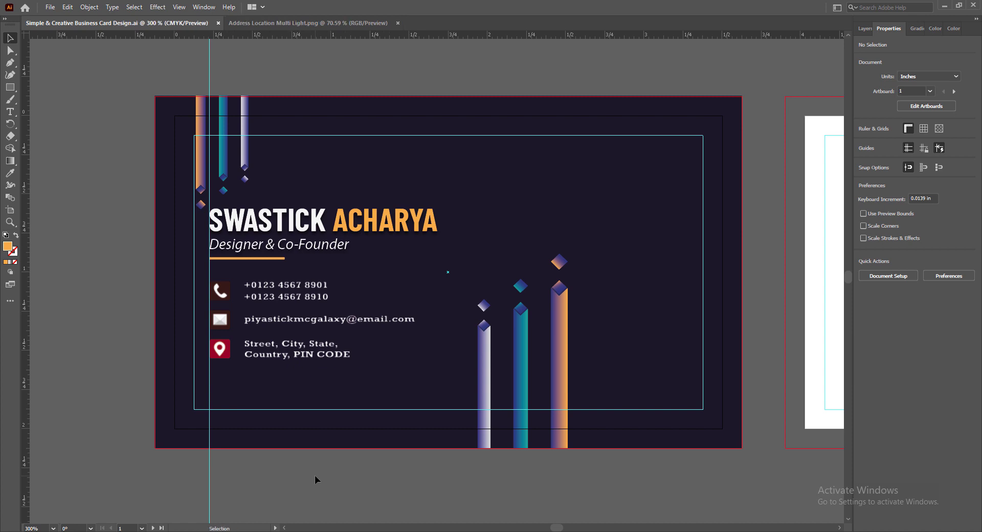
- Nudge the right-hand bar group slightly to the left
{"action": "left_click", "coordinate": [563, 373]}
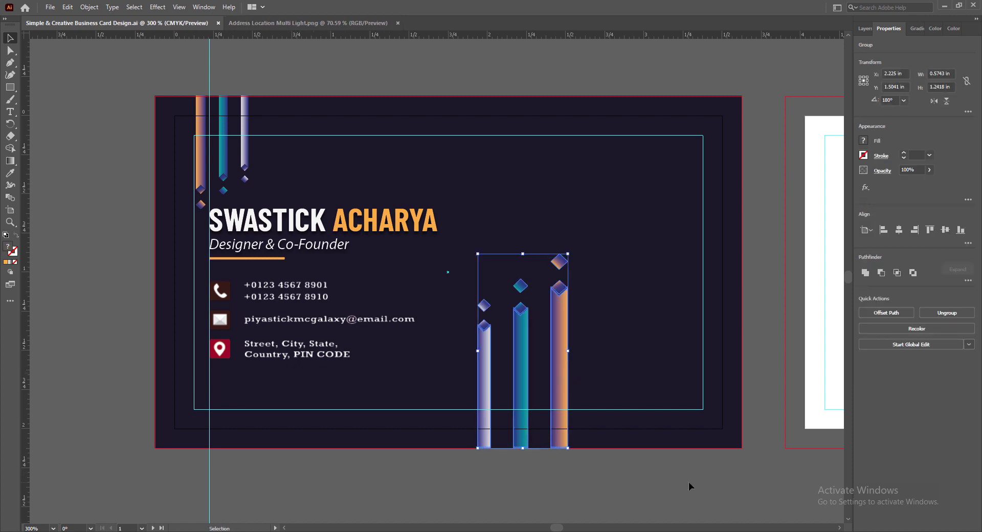
{"action": "key", "text": "Left"}
{"action": "key", "text": "Left"}
{"action": "key", "text": "Left"}
{"action": "key", "text": "Left"}
{"action": "key", "text": "Left"}
{"action": "key", "text": "Left"}
{"action": "key", "text": "Left"}
{"action": "key", "text": "Left"}
{"action": "key", "text": "Left"}
{"action": "key", "text": "Left"}
{"action": "key", "text": "Left"}
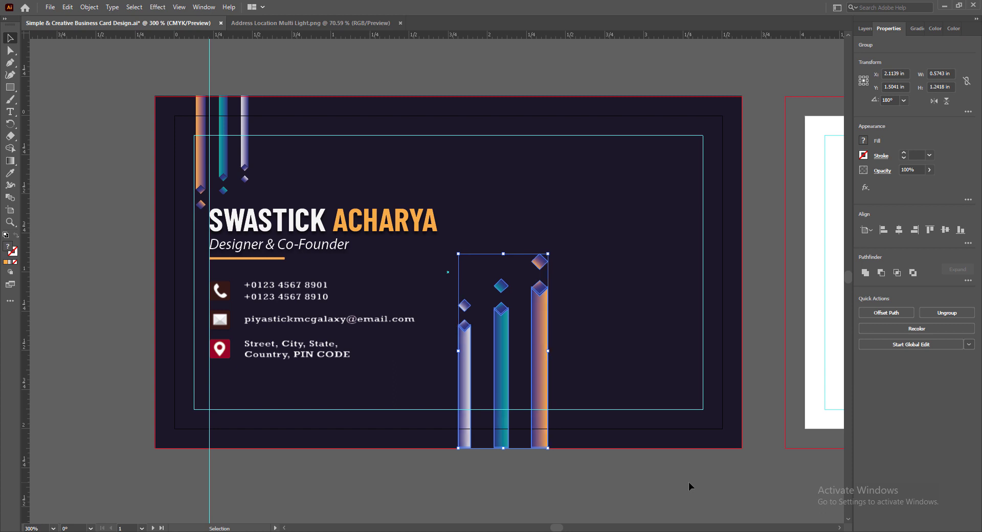
{"action": "left_click", "coordinate": [600, 492]}
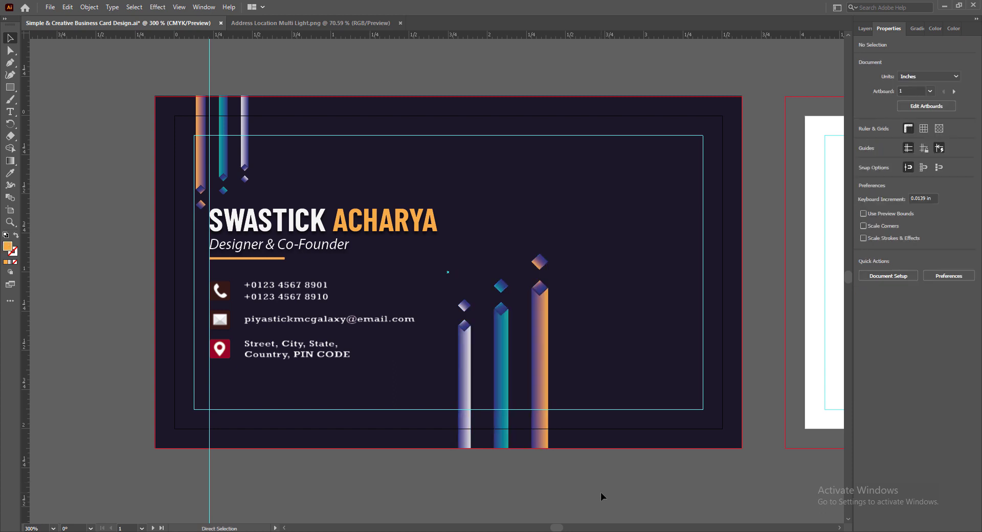
- Paste the QR code and shrink it into place below the address
{"action": "key", "text": "ctrl+v"}
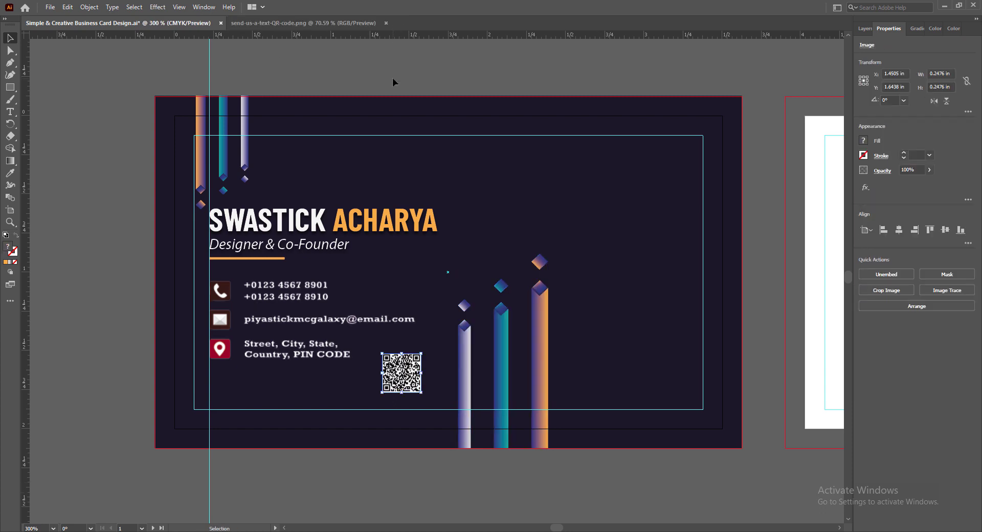
{"action": "mouse_move", "coordinate": [409, 381]}
{"action": "left_mouse_down"}
{"action": "mouse_move", "coordinate": [387, 381]}
{"action": "mouse_move", "coordinate": [387, 398]}
{"action": "mouse_move", "coordinate": [392, 377]}
{"action": "left_mouse_up"}
{"action": "left_click_drag", "start_coordinate": [378, 394], "coordinate": [209, 396]}
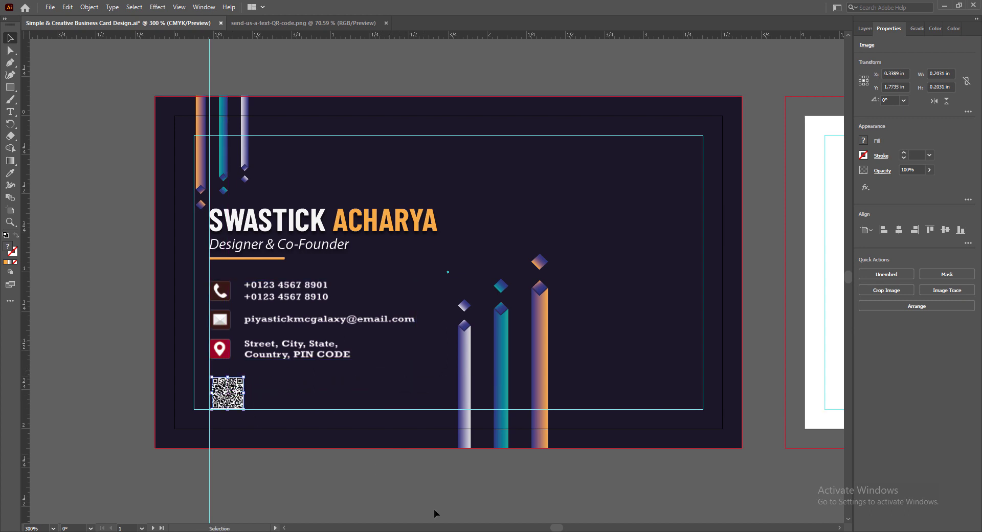
{"action": "left_click", "coordinate": [269, 493]}
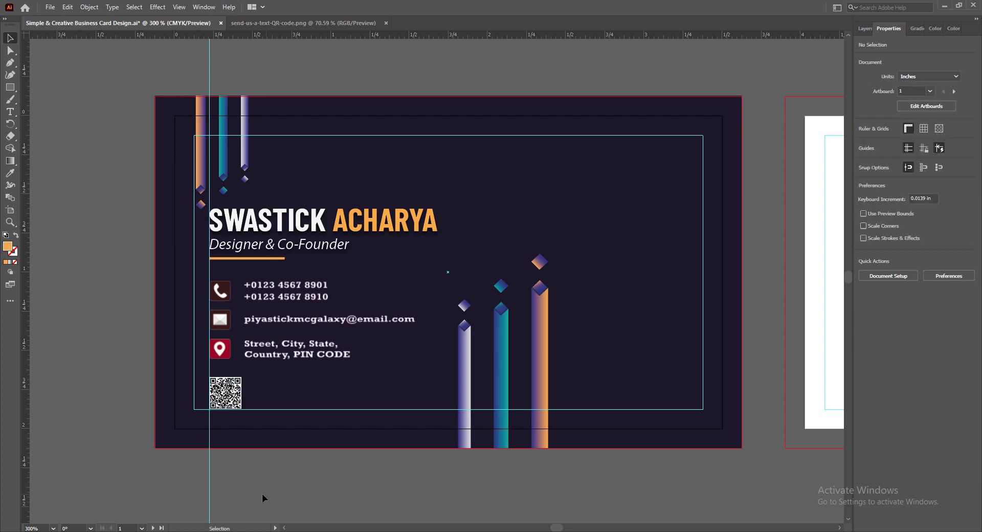
- Fine-tune the contact details position with small nudges and save the card
{"action": "left_click", "coordinate": [286, 282]}
{"action": "key", "text": "Up"}
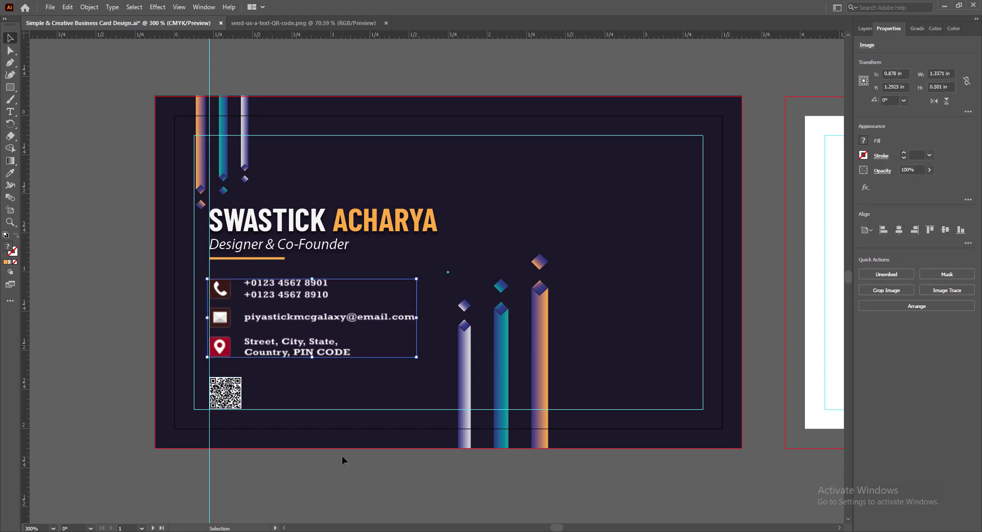
{"action": "key", "text": "Down"}
{"action": "key", "text": "Up"}
{"action": "left_click", "coordinate": [340, 456]}
{"action": "key", "text": "ctrl+s"}
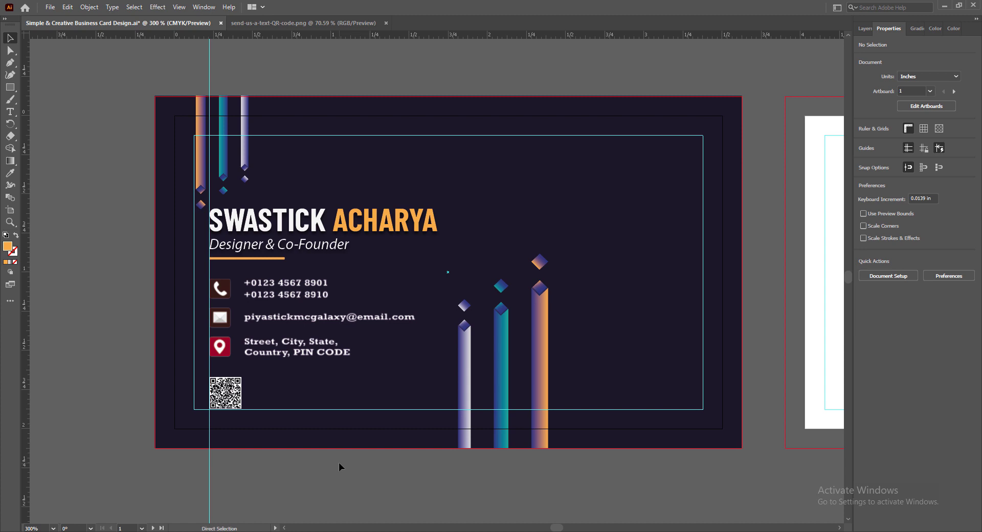
{"action": "scroll", "coordinate": [398, 291], "scroll_direction": "down", "scroll_amount": 1}
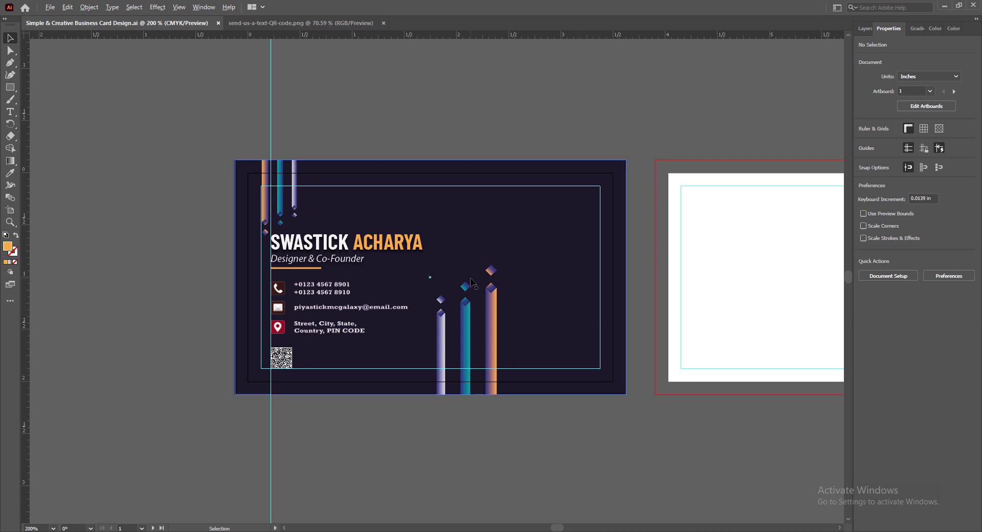
{"action": "scroll", "coordinate": [471, 281], "scroll_direction": "up", "scroll_amount": 1}
- Shrink the top-left bar group and raise the name, underline and contact block
{"action": "left_click", "coordinate": [162, 174]}
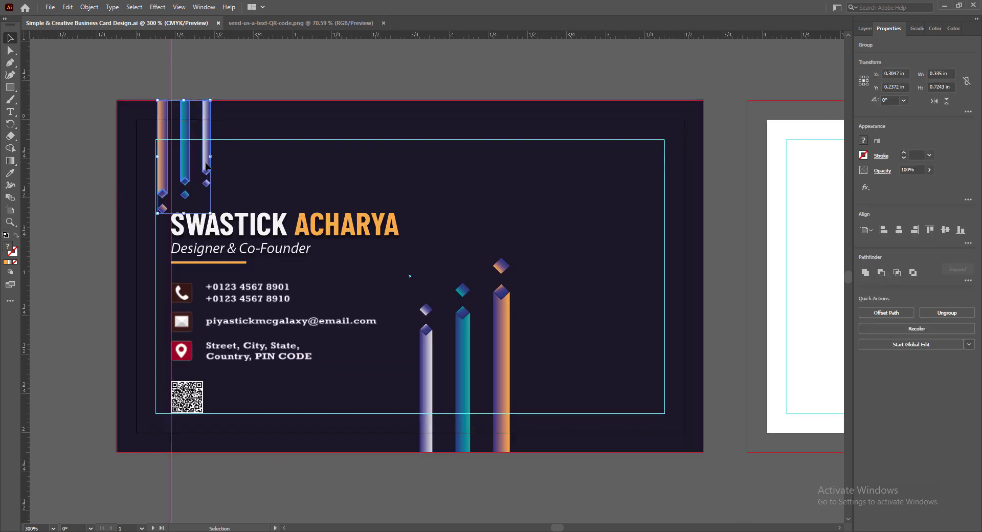
{"action": "left_click_drag", "start_coordinate": [210, 213], "coordinate": [204, 203]}
{"action": "left_click", "coordinate": [225, 223]}
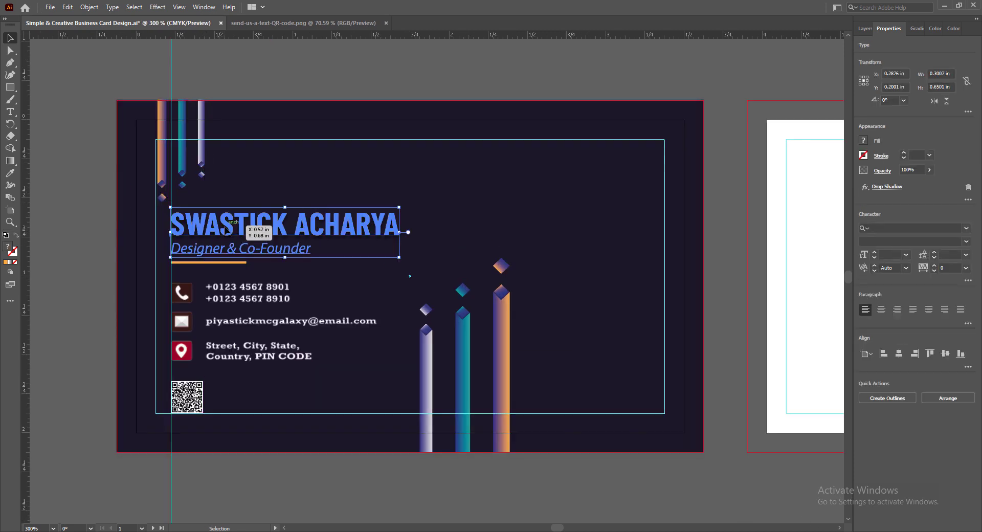
{"action": "left_click", "coordinate": [224, 262], "text": "shift"}
{"action": "left_click", "coordinate": [230, 291], "text": "shift"}
{"action": "key", "text": "Up"}
{"action": "key", "text": "Up"}
{"action": "key", "text": "Up"}
{"action": "key", "text": "Up"}
{"action": "key", "text": "Up"}
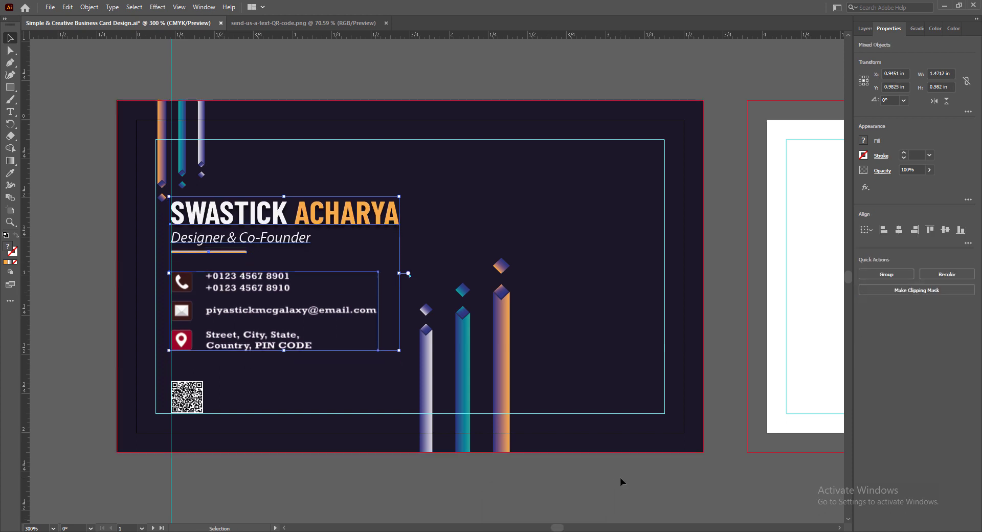
- Enlarge the QR code, place the logo on the right, and nudge the lower bars left
{"action": "left_click", "coordinate": [187, 397]}
{"action": "left_click_drag", "start_coordinate": [203, 381], "coordinate": [212, 373]}
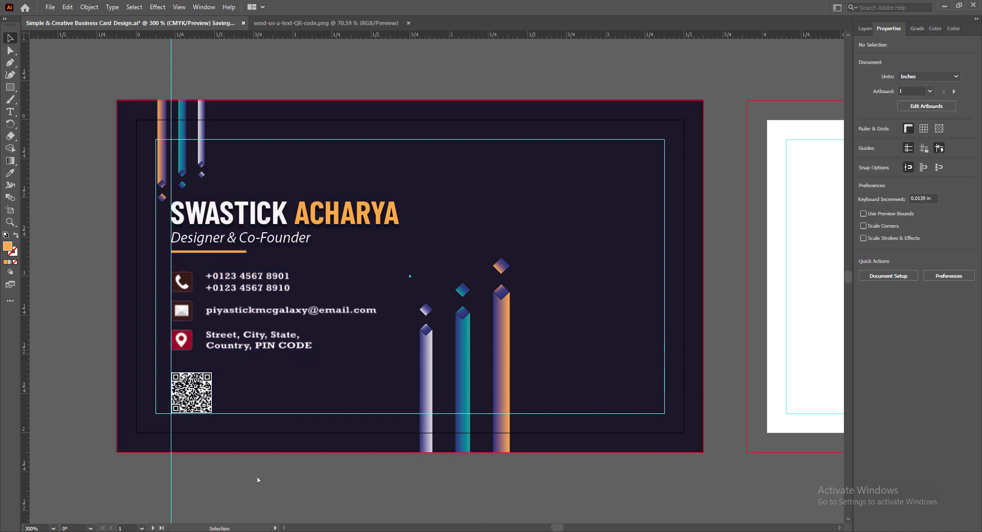
{"action": "key", "text": "ctrl+v"}
{"action": "left_click_drag", "start_coordinate": [504, 290], "coordinate": [617, 228]}
{"action": "left_click", "coordinate": [467, 376]}
{"action": "key", "text": "Left"}
{"action": "key", "text": "Left"}
{"action": "key", "text": "Left"}
{"action": "key", "text": "Left"}
{"action": "key", "text": "Left"}
{"action": "key", "text": "Left"}
- Nudge the front logo down slightly and shrink one front bar group a little
{"action": "key", "text": "Down"}
{"action": "key", "text": "Down"}
{"action": "key", "text": "Down"}
{"action": "key", "text": "Down"}
{"action": "key", "text": "Down"}
{"action": "key", "text": "Down"}
{"action": "key", "text": "Down"}
{"action": "key", "text": "Down"}
{"action": "key", "text": "Down"}
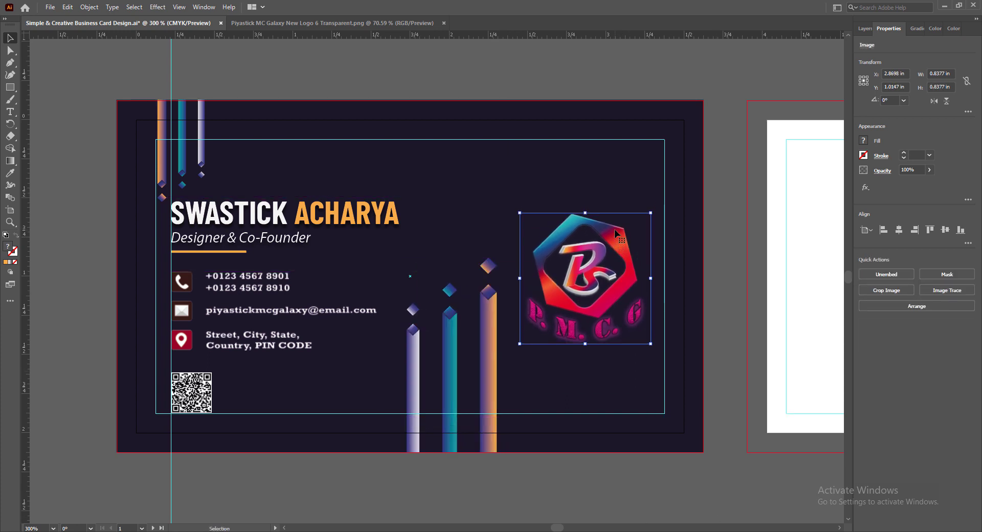
{"action": "left_click", "coordinate": [673, 483]}
{"action": "key", "text": "ctrl+minus"}
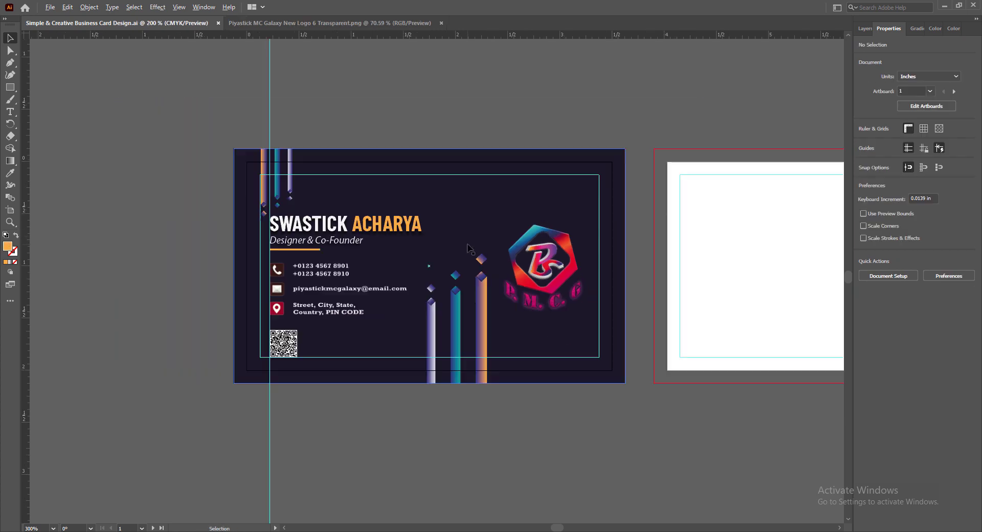
{"action": "left_click", "coordinate": [481, 307]}
{"action": "left_click_drag", "start_coordinate": [486, 253], "coordinate": [481, 265]}
{"action": "left_click", "coordinate": [535, 417]}
{"action": "left_click", "coordinate": [561, 246]}
{"action": "left_click", "coordinate": [587, 422]}
- Drag the vertical guide back into the ruler and save the document
{"action": "scroll", "coordinate": [588, 422], "scroll_direction": "right", "scroll_amount": 3}
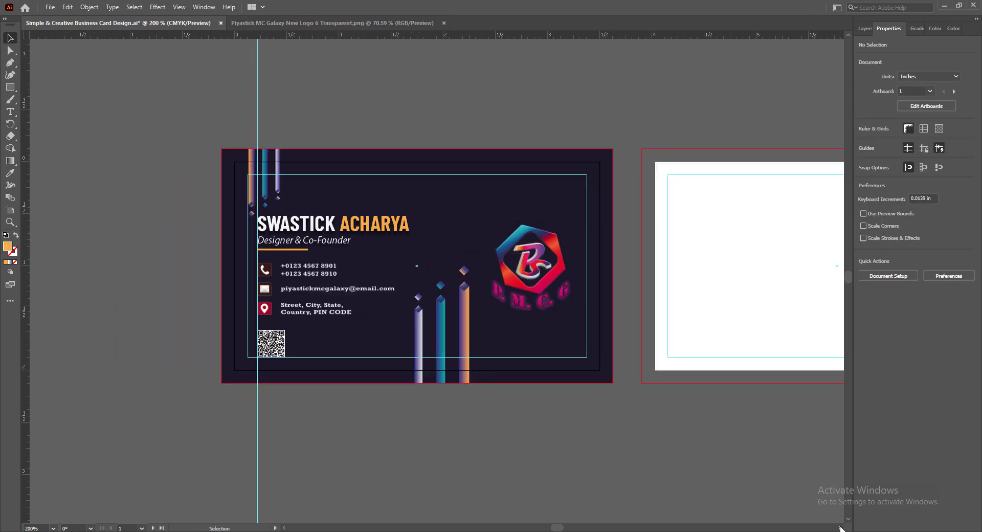
{"action": "left_click_drag", "start_coordinate": [233, 93], "coordinate": [25, 100]}
{"action": "scroll", "coordinate": [581, 418], "scroll_direction": "right", "scroll_amount": 2}
{"action": "key", "text": "ctrl+s"}
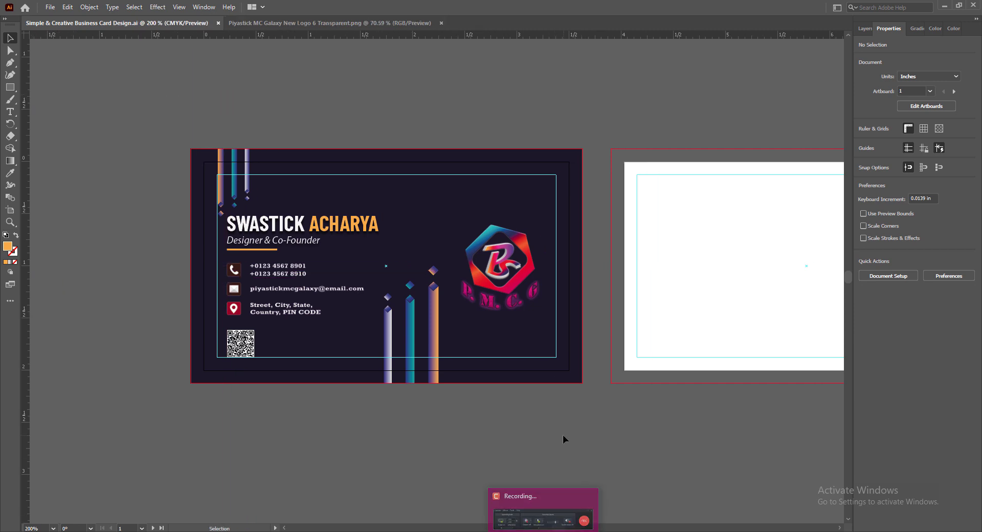
{"action": "left_click", "coordinate": [839, 527]}
{"action": "left_click", "coordinate": [840, 528]}
- Copy the front's dark background, lower bar group and logo onto the back card
{"action": "left_click", "coordinate": [77, 289]}
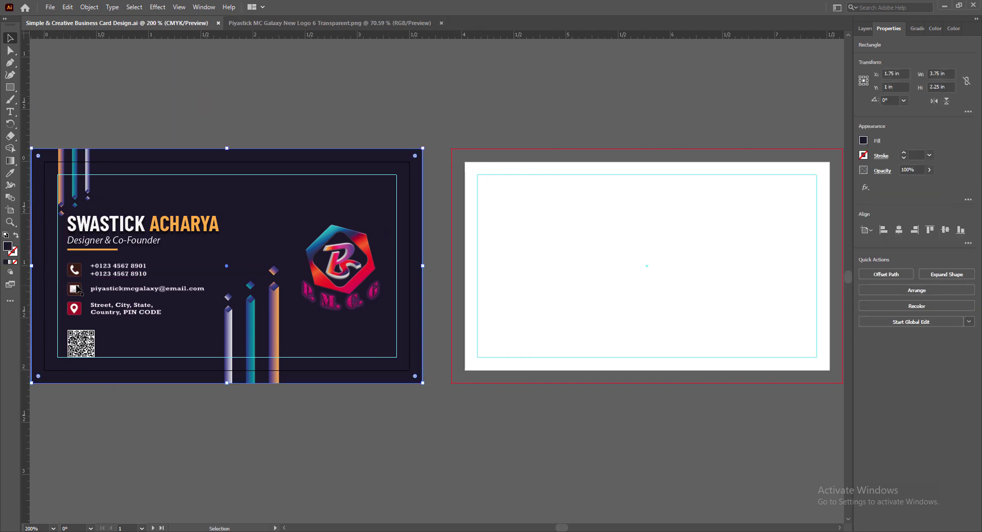
{"action": "left_click", "coordinate": [276, 326], "text": "shift"}
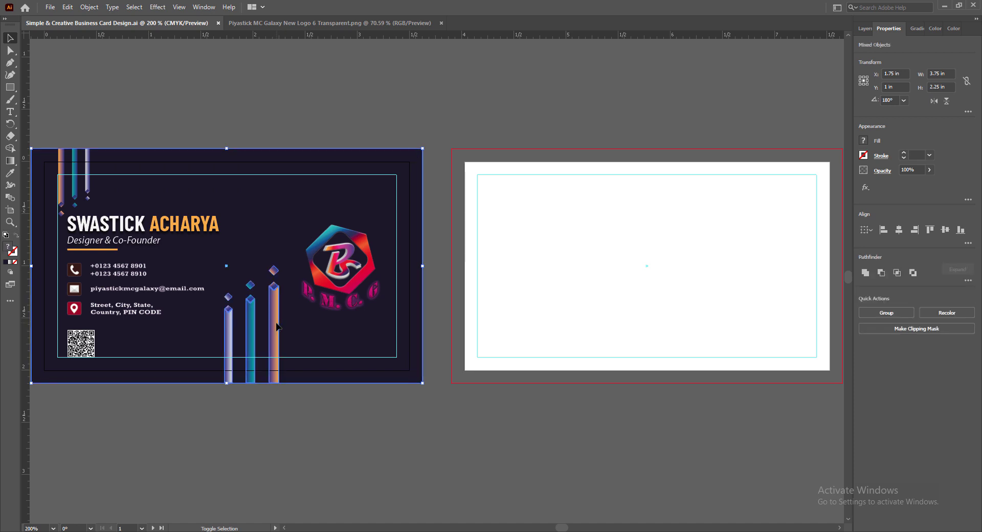
{"action": "left_click", "coordinate": [327, 282], "text": "shift"}
{"action": "left_click_drag", "start_coordinate": [272, 216], "coordinate": [679, 219]}
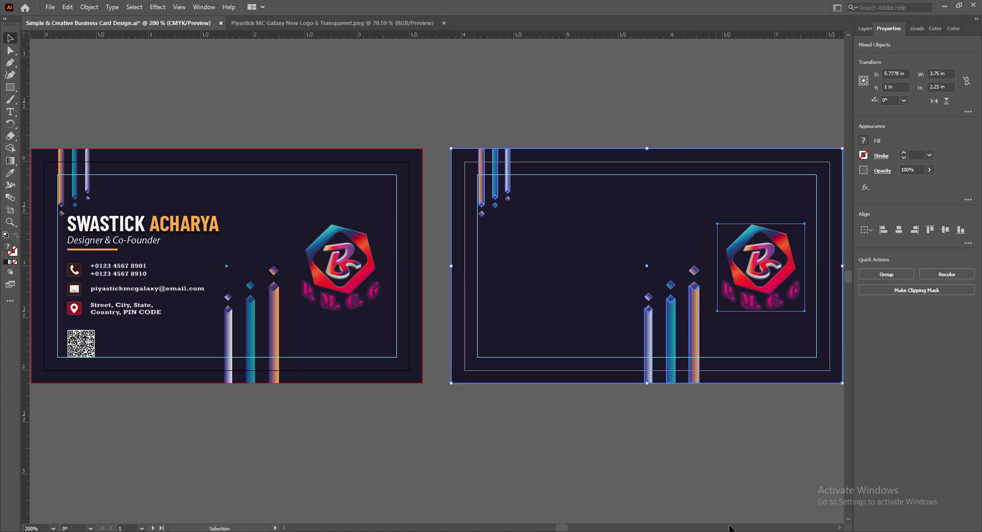
- Clear the selection and make the back card the active artboard
{"action": "left_click", "coordinate": [839, 527]}
{"action": "scroll", "coordinate": [378, 293], "scroll_direction": "up", "scroll_amount": 2}
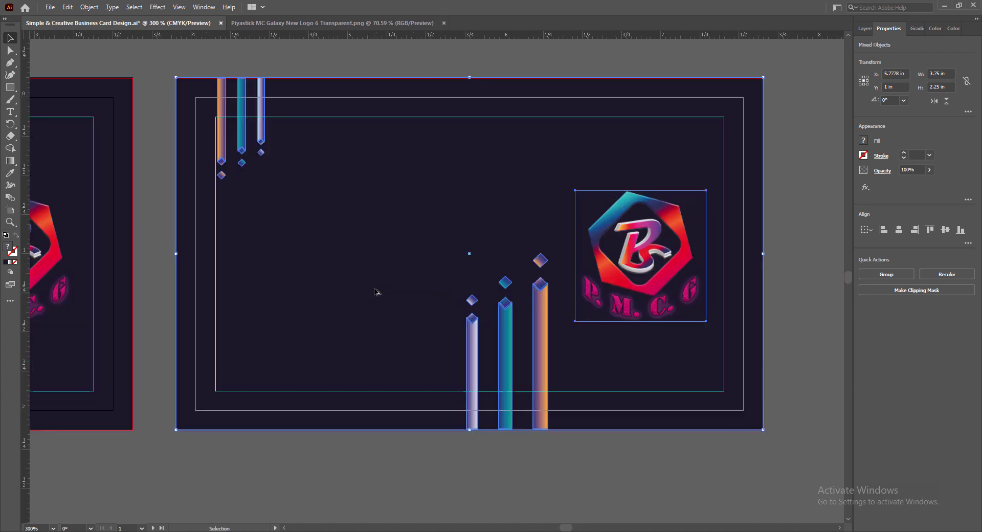
{"action": "left_click", "coordinate": [346, 500]}
{"action": "scroll", "coordinate": [317, 335], "scroll_direction": "up", "scroll_amount": 3}
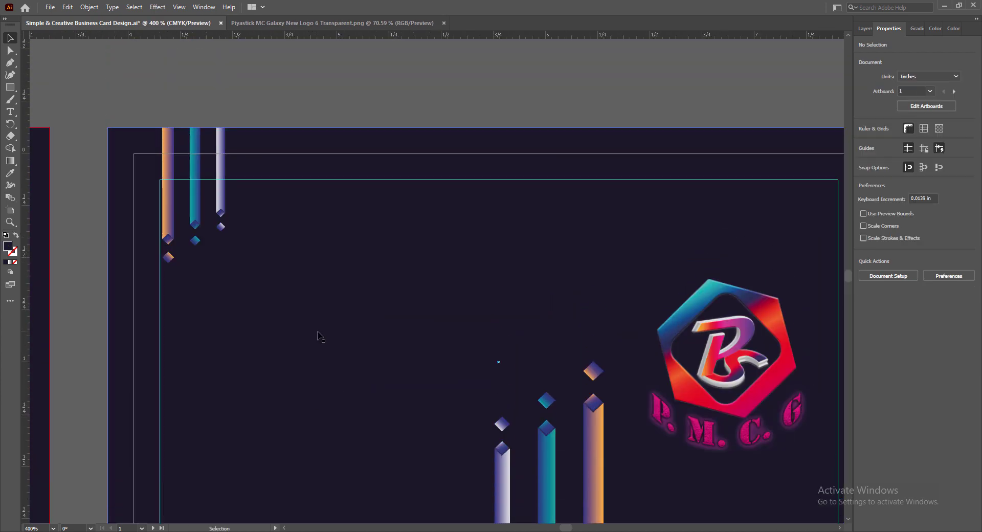
{"action": "left_click", "coordinate": [317, 336]}
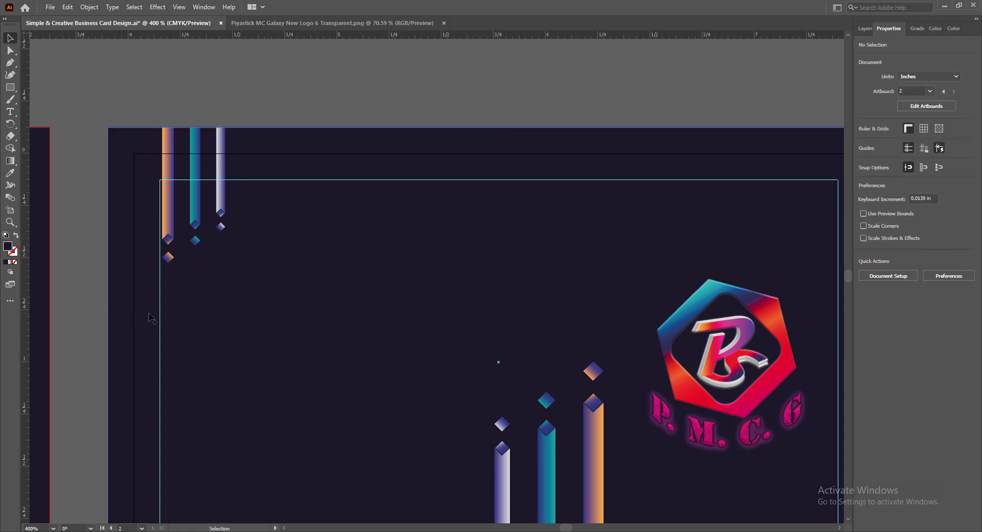
{"action": "scroll", "coordinate": [368, 302], "scroll_direction": "down", "scroll_amount": 2}
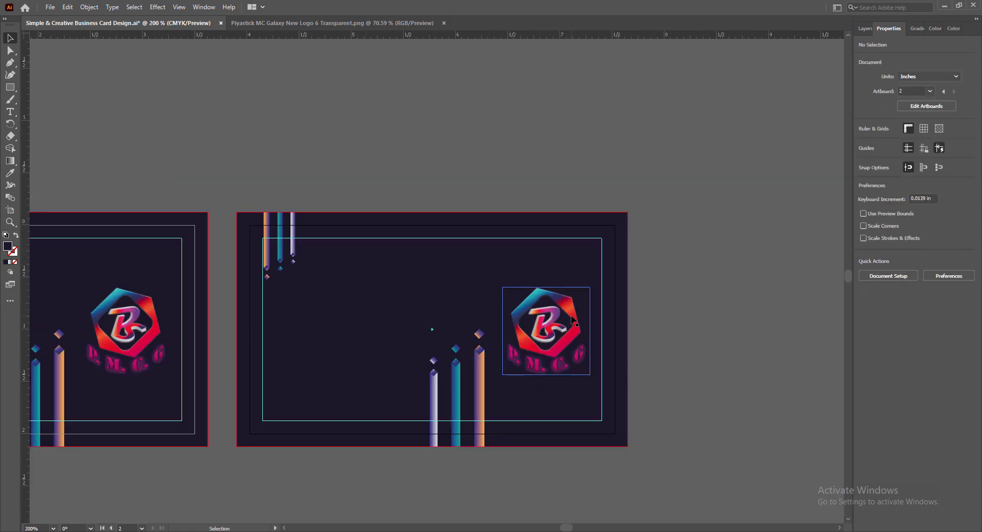
- Reflect the back card's top-left bars horizontally and move them to the bottom-left edge
{"action": "left_click", "coordinate": [294, 233]}
{"action": "right_click", "coordinate": [292, 232]}
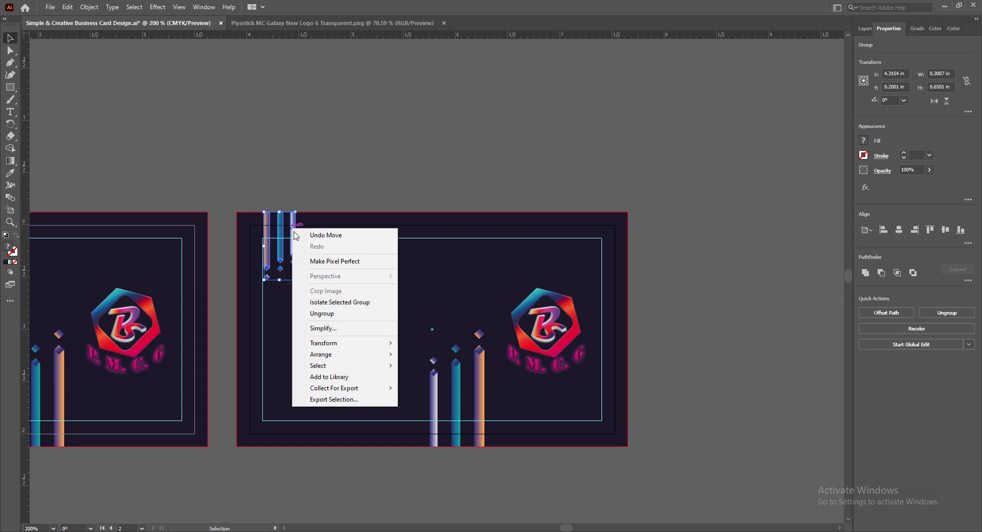
{"action": "mouse_move", "coordinate": [352, 346]}
{"action": "left_click", "coordinate": [426, 380]}
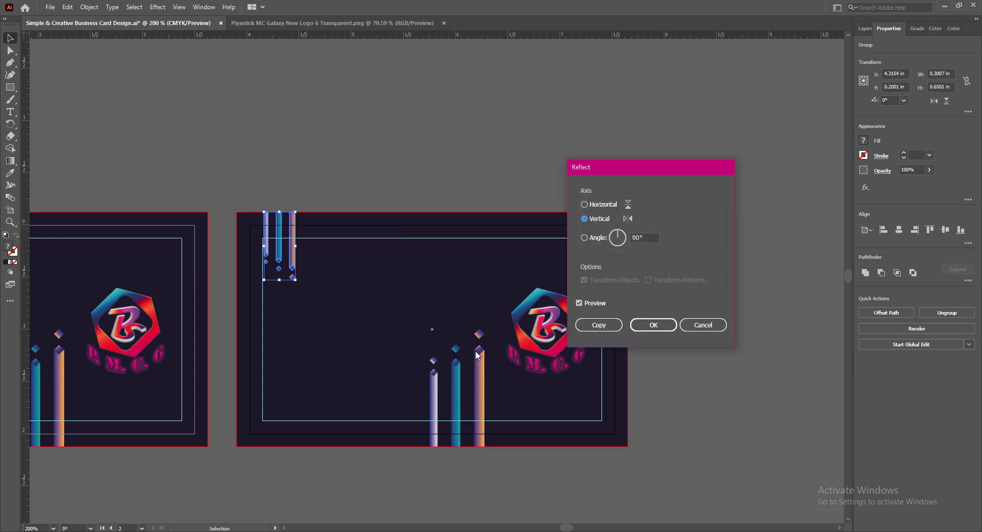
{"action": "left_click", "coordinate": [583, 205]}
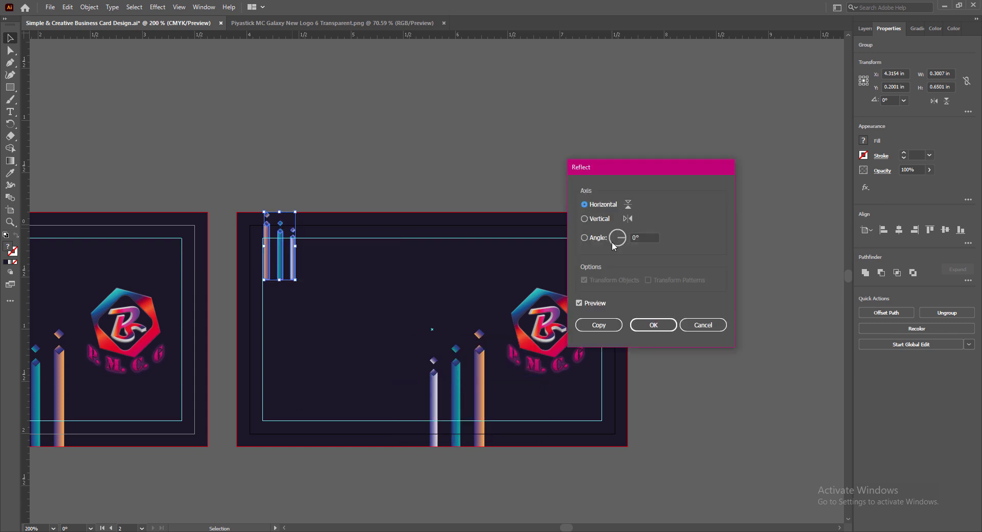
{"action": "left_click", "coordinate": [665, 324]}
{"action": "key", "text": "shift+Down"}
{"action": "key", "text": "shift+Down"}
{"action": "key", "text": "shift+Down"}
{"action": "key", "text": "shift+Down"}
{"action": "key", "text": "shift+Down"}
{"action": "key", "text": "shift+Down"}
{"action": "key", "text": "shift+Down"}
{"action": "key", "text": "shift+Down"}
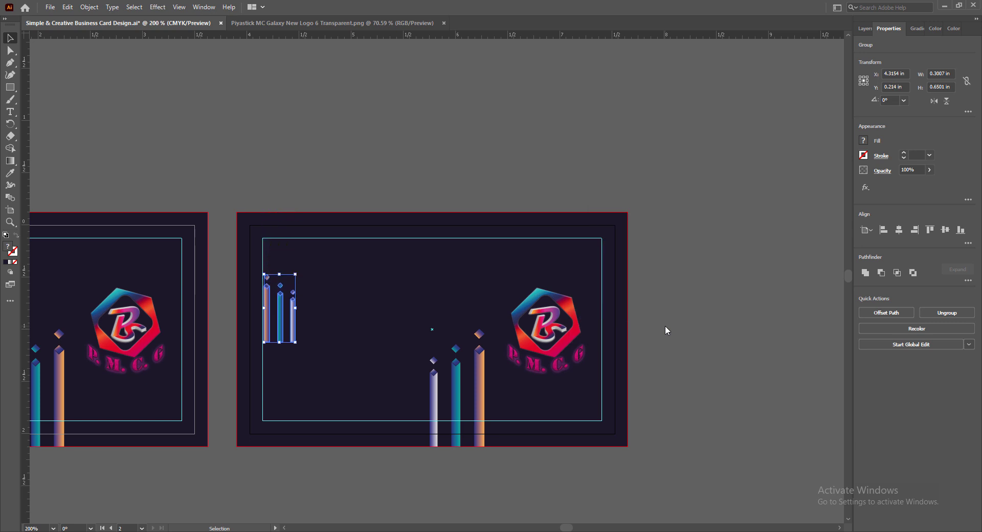
{"action": "key", "text": "Down"}
{"action": "key", "text": "Down"}
{"action": "key", "text": "Down"}
{"action": "key", "text": "Down"}
{"action": "key", "text": "Down"}
{"action": "key", "text": "Down"}
{"action": "key", "text": "Down"}
{"action": "key", "text": "Down"}
{"action": "key", "text": "Down"}
{"action": "key", "text": "Down"}
{"action": "key", "text": "Down"}
{"action": "key", "text": "Down"}
{"action": "key", "text": "Down"}
{"action": "key", "text": "Down"}
{"action": "key", "text": "Down"}
{"action": "key", "text": "Down"}
{"action": "key", "text": "Down"}
{"action": "key", "text": "Down"}
{"action": "key", "text": "Down"}
{"action": "key", "text": "Down"}
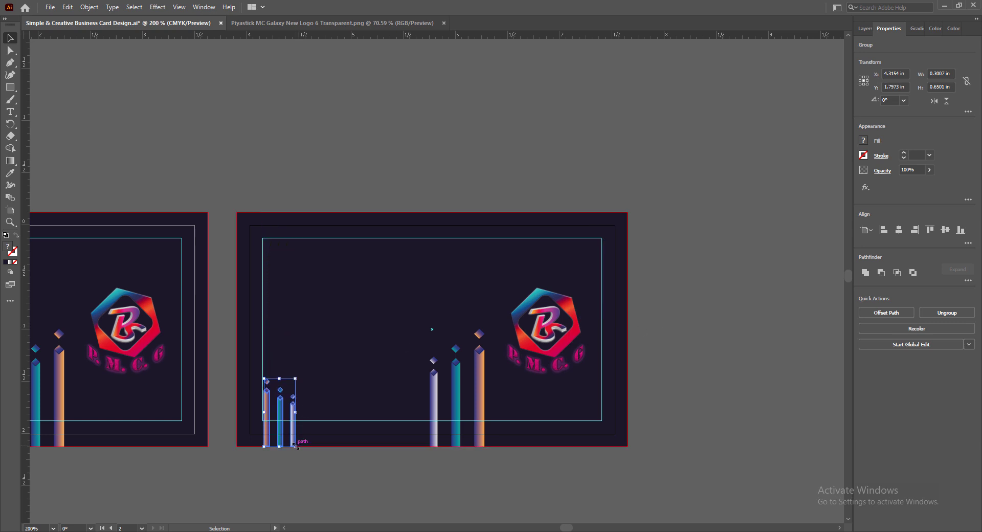
{"action": "scroll", "coordinate": [282, 438], "scroll_direction": "up", "scroll_amount": 5}
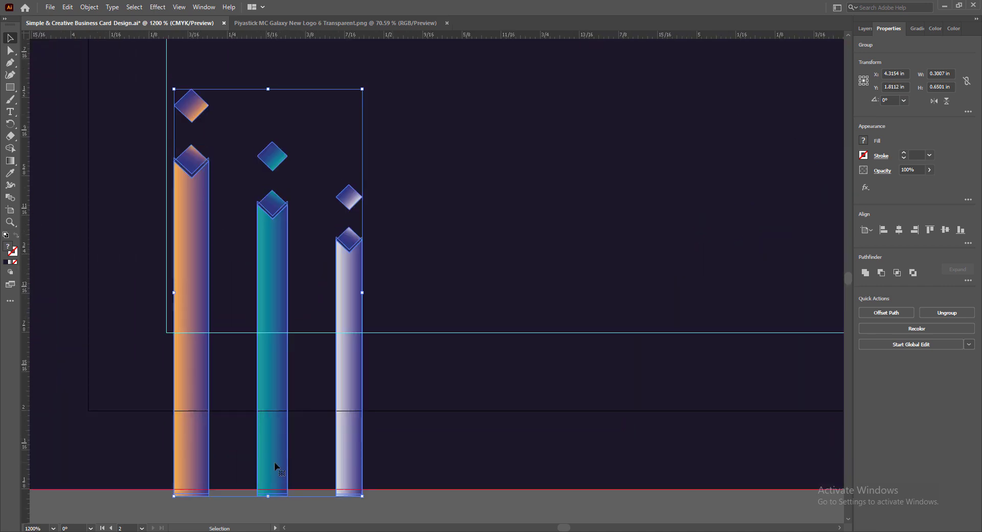
{"action": "left_click_drag", "start_coordinate": [274, 462], "coordinate": [275, 457]}
- Move the back card's logo to the middle of the card
{"action": "left_click", "coordinate": [320, 509]}
{"action": "scroll", "coordinate": [322, 511], "scroll_direction": "down", "scroll_amount": 5}
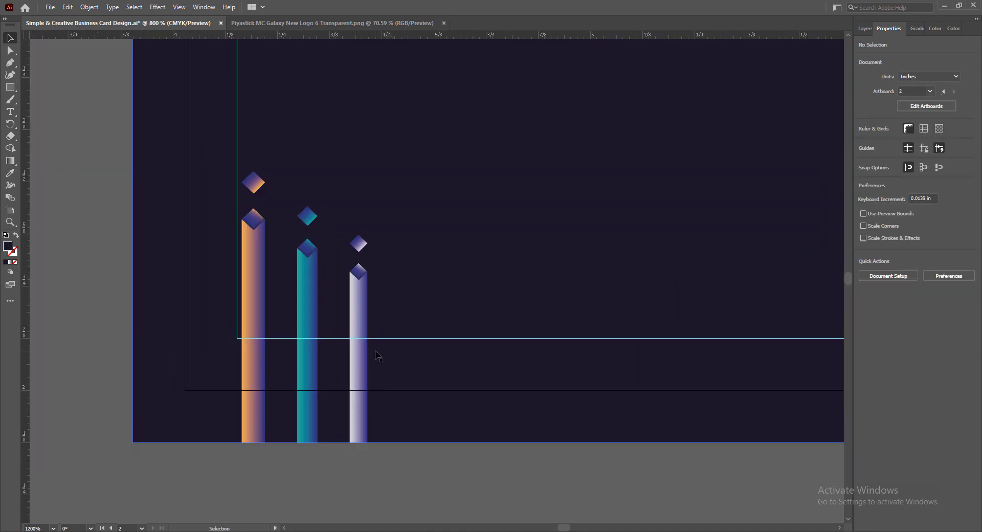
{"action": "left_click", "coordinate": [619, 269]}
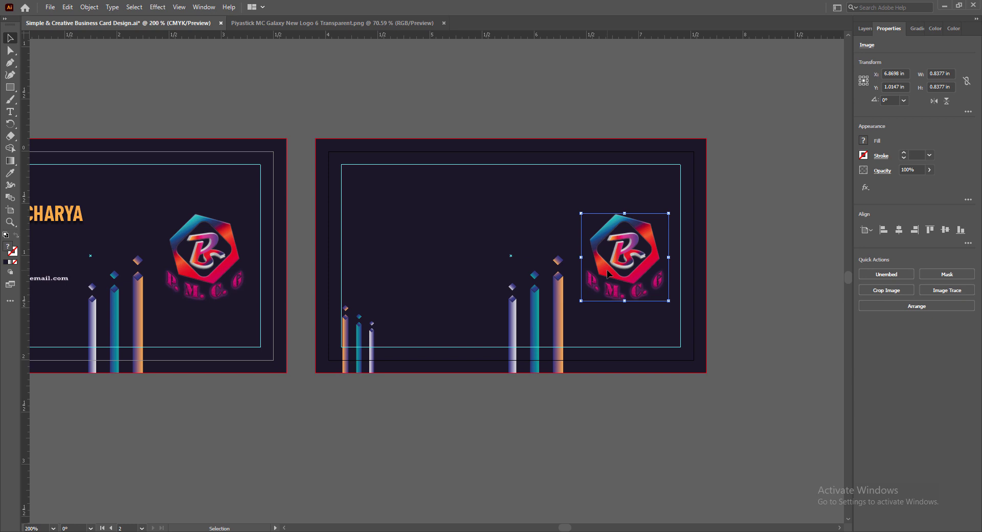
{"action": "left_click_drag", "start_coordinate": [607, 273], "coordinate": [488, 273]}
- Reflect the tall bar group upside down and drag it to the top-right corner
{"action": "left_click", "coordinate": [561, 330]}
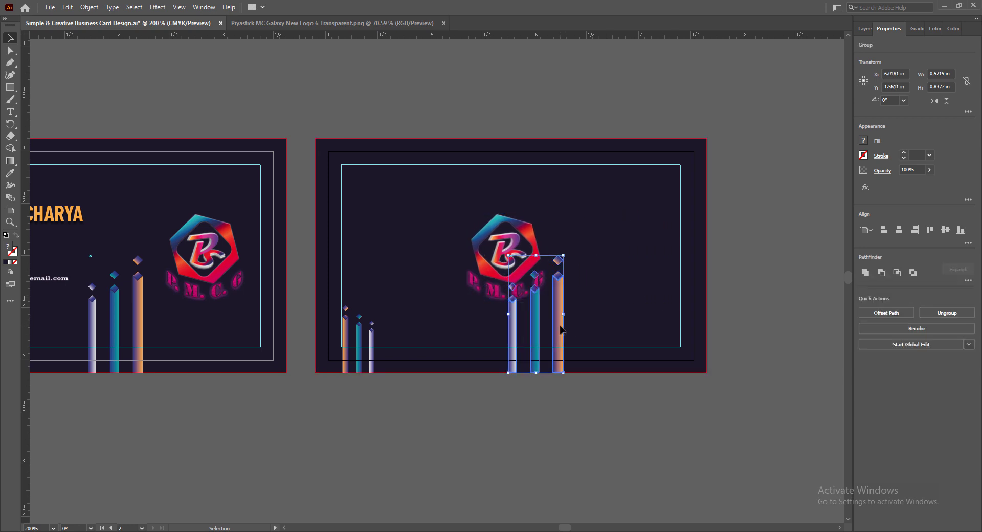
{"action": "right_click", "coordinate": [561, 330]}
{"action": "mouse_move", "coordinate": [644, 441]}
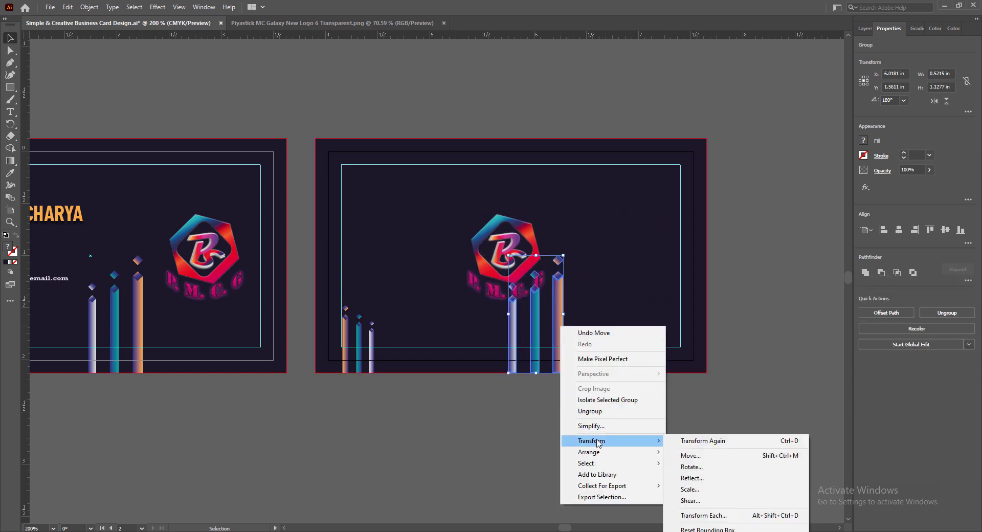
{"action": "left_click", "coordinate": [691, 478]}
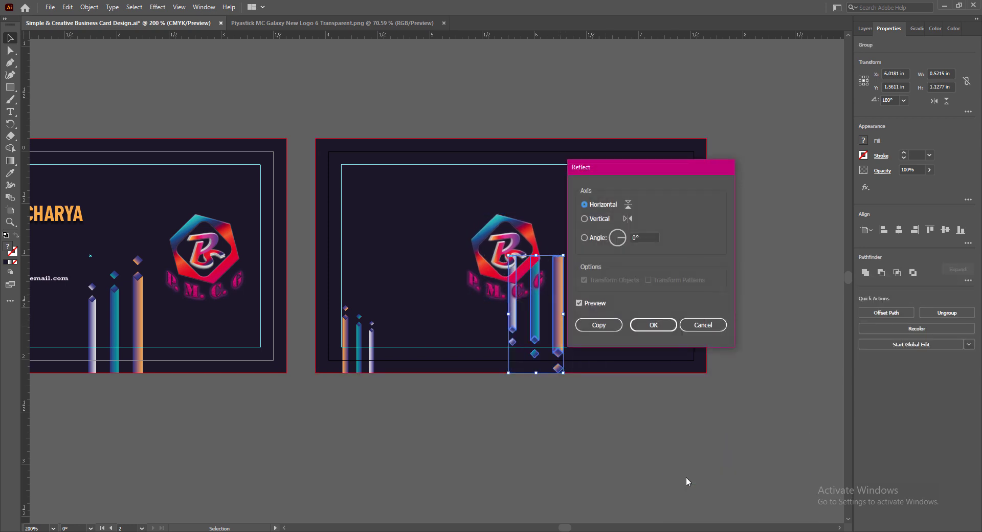
{"action": "left_click", "coordinate": [642, 325]}
{"action": "left_click_drag", "start_coordinate": [558, 295], "coordinate": [656, 180]}
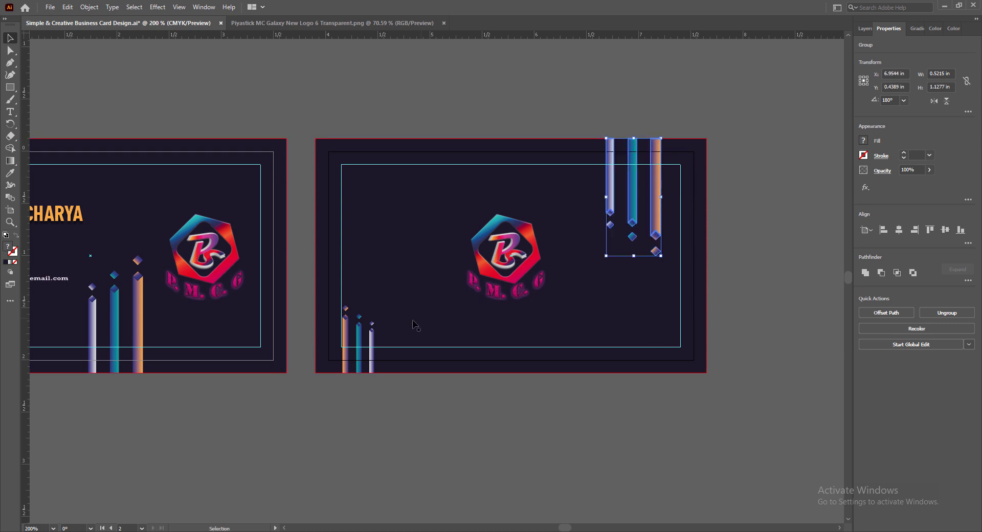
- Nudge the bottom-left and top-right bar groups a few steps to the right
{"action": "left_click", "coordinate": [374, 339]}
{"action": "key", "text": "Right"}
{"action": "key", "text": "Right"}
{"action": "key", "text": "Right"}
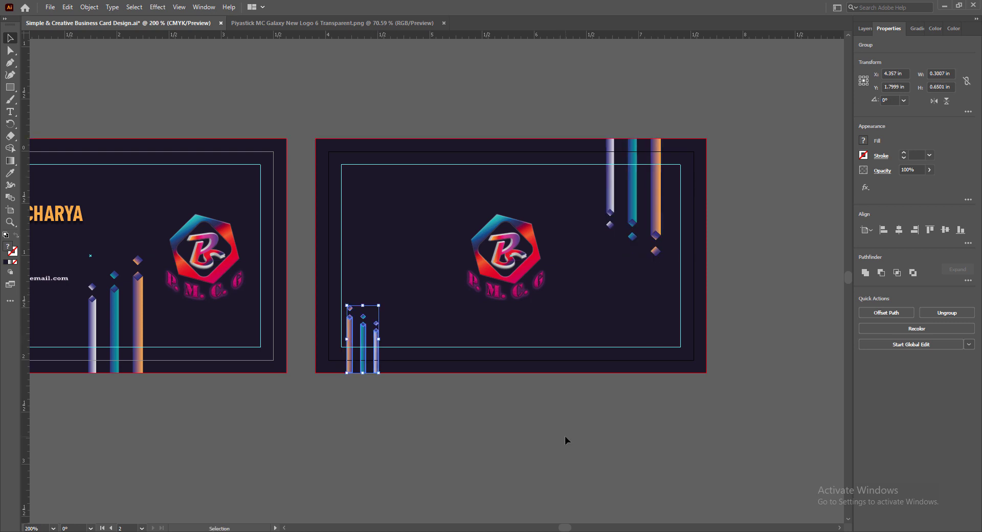
{"action": "key", "text": "Right"}
{"action": "key", "text": "Right"}
{"action": "key", "text": "Right"}
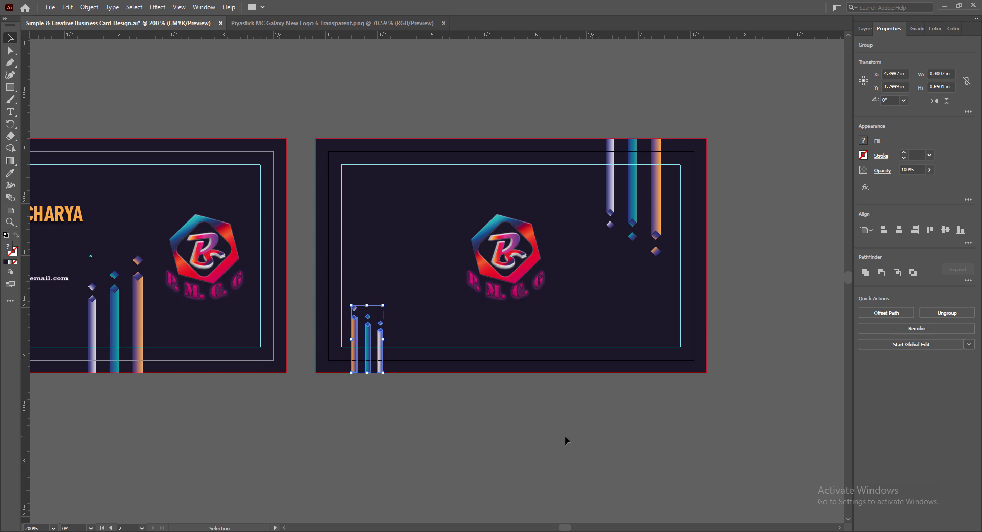
{"action": "left_click", "coordinate": [658, 209]}
{"action": "key", "text": "Right"}
{"action": "key", "text": "Right"}
{"action": "key", "text": "Right"}
{"action": "key", "text": "Right"}
{"action": "key", "text": "Right"}
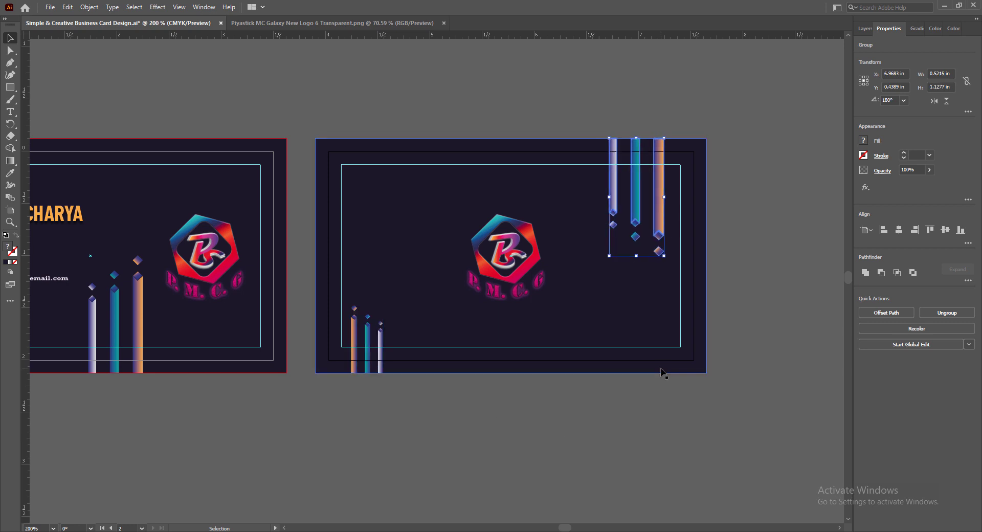
{"action": "key", "text": "Right"}
{"action": "key", "text": "Left"}
{"action": "key", "text": "Left"}
{"action": "key", "text": "Left"}
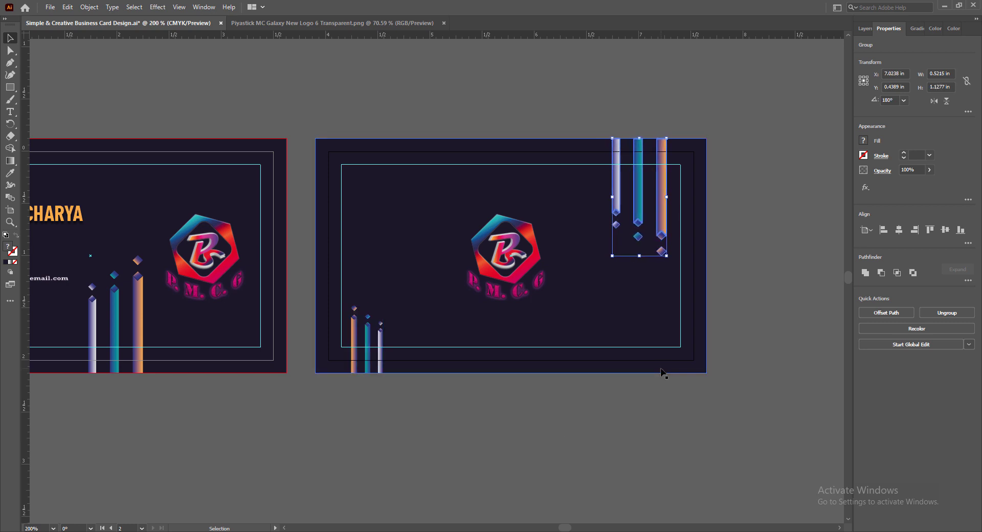
{"action": "left_click", "coordinate": [380, 352]}
{"action": "key", "text": "Right"}
{"action": "key", "text": "Right"}
{"action": "key", "text": "Right"}
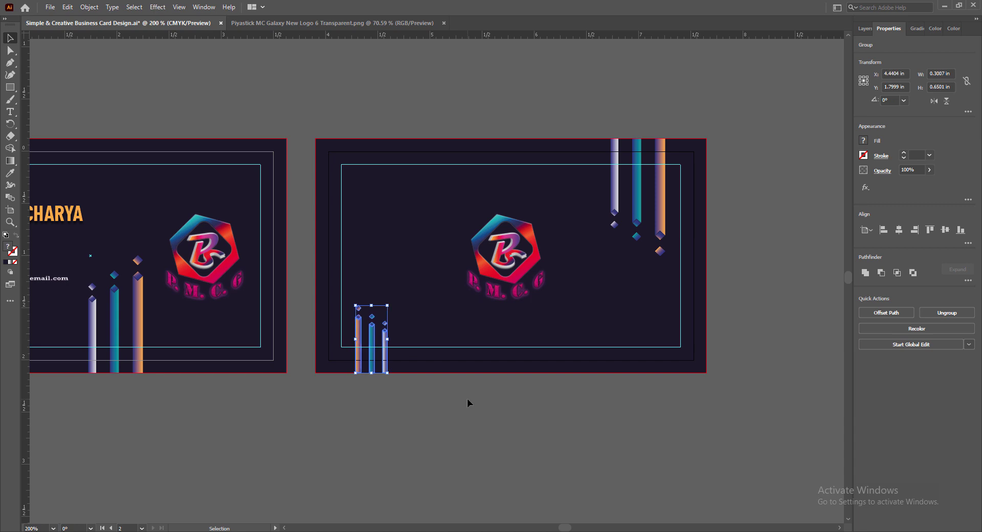
{"action": "left_click", "coordinate": [471, 406]}
- Enlarge both the top-right and bottom-left bar groups
{"action": "scroll", "coordinate": [652, 148], "scroll_direction": "up", "scroll_amount": 5}
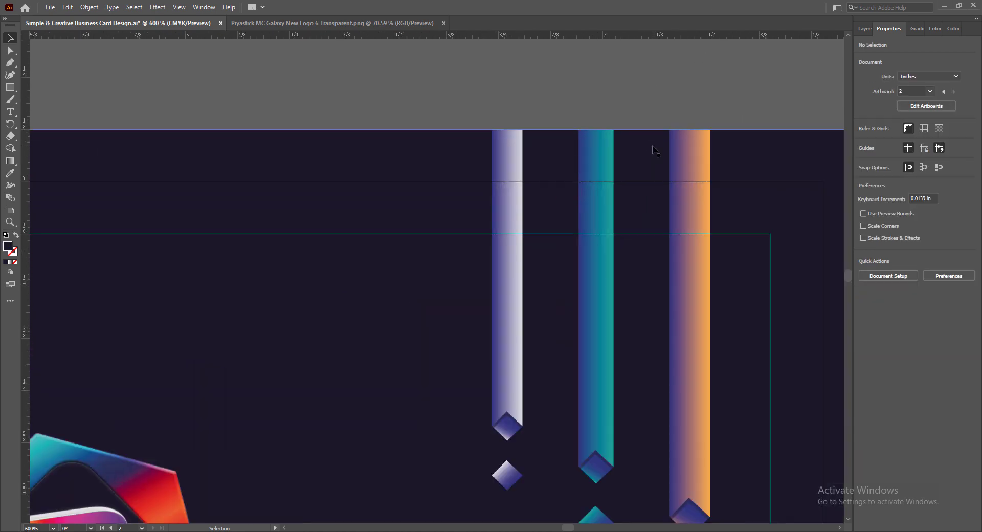
{"action": "scroll", "coordinate": [647, 154], "scroll_direction": "down", "scroll_amount": 5}
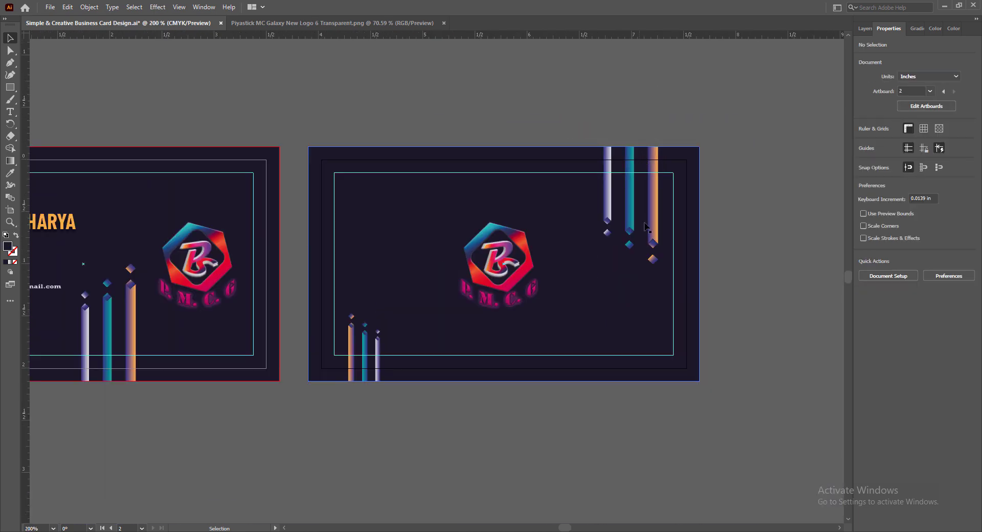
{"action": "left_click", "coordinate": [645, 227]}
{"action": "left_click_drag", "start_coordinate": [603, 264], "coordinate": [593, 279]}
{"action": "left_click", "coordinate": [377, 343]}
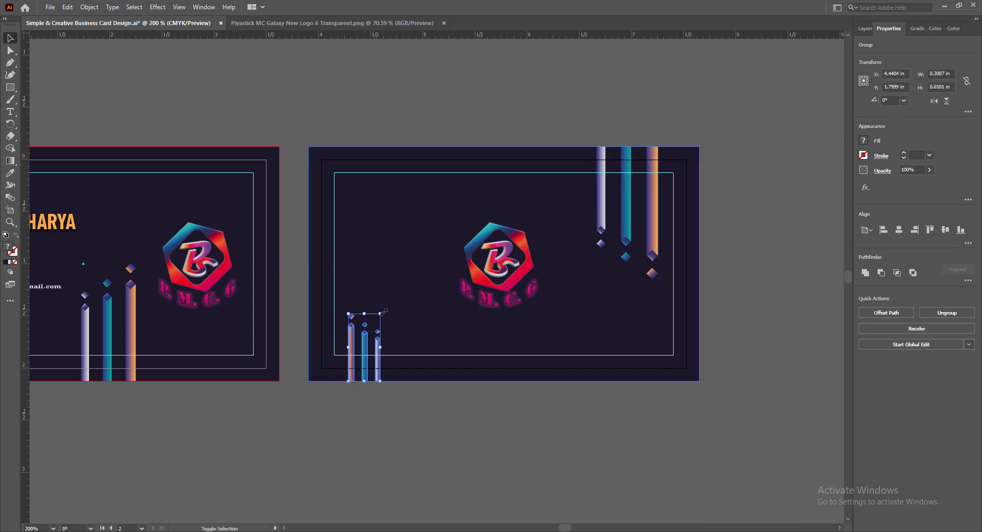
{"action": "left_click_drag", "start_coordinate": [381, 313], "coordinate": [398, 297]}
{"action": "left_click", "coordinate": [415, 415]}
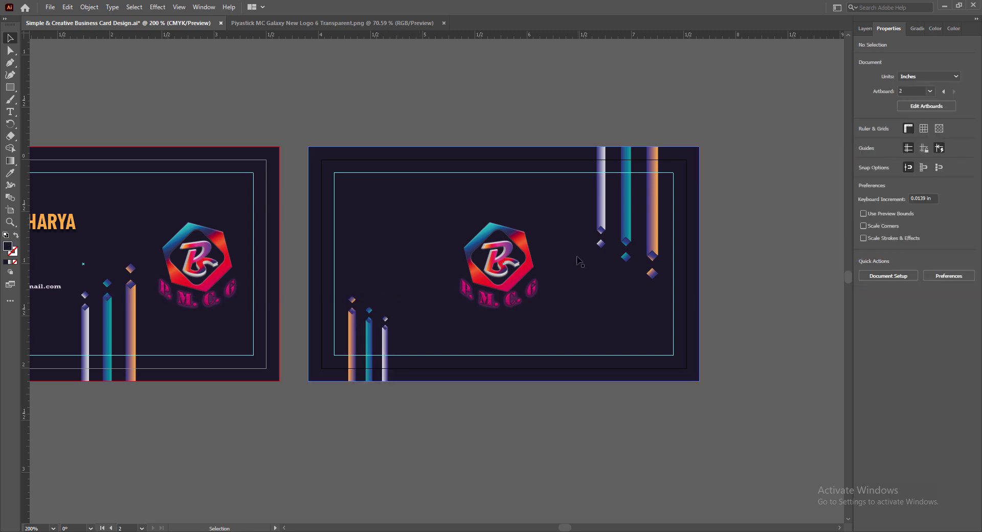
- Enlarge the back logo, raise it slightly between the ribbons, and save
{"action": "left_click", "coordinate": [518, 273]}
{"action": "left_click_drag", "start_coordinate": [543, 308], "coordinate": [561, 328]}
{"action": "left_click_drag", "start_coordinate": [509, 276], "coordinate": [505, 264]}
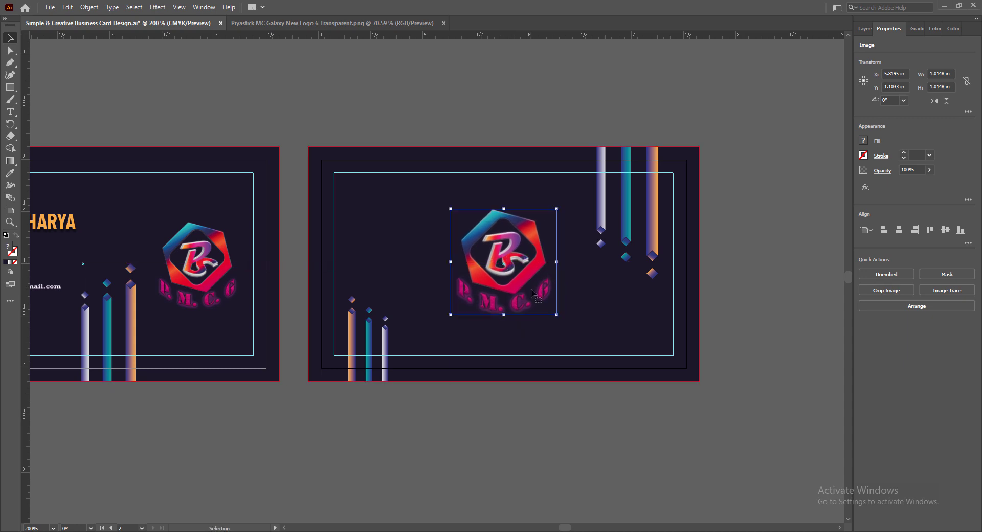
{"action": "scroll", "coordinate": [518, 266], "scroll_direction": "up", "scroll_amount": 5}
{"action": "scroll", "coordinate": [518, 270], "scroll_direction": "down", "scroll_amount": 5}
{"action": "scroll", "coordinate": [505, 257], "scroll_direction": "up", "scroll_amount": 3}
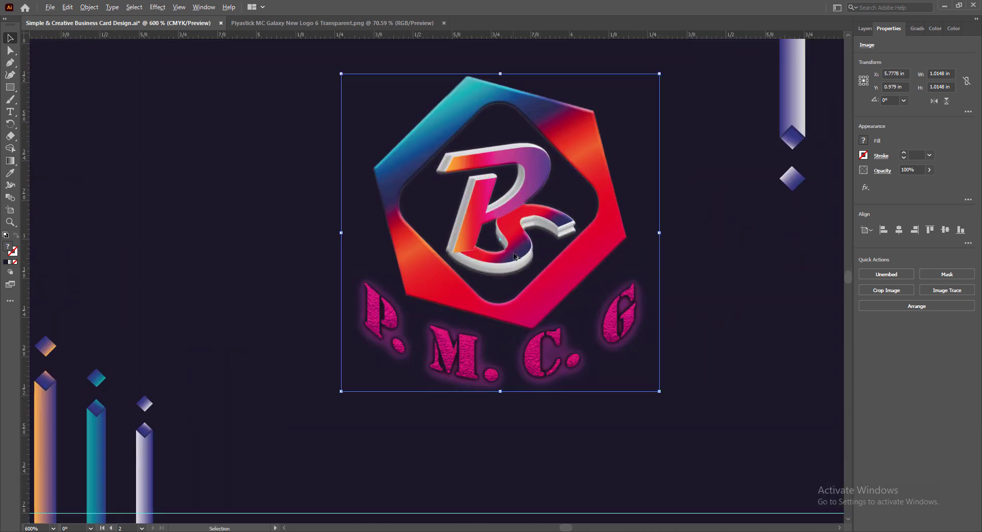
{"action": "left_click_drag", "start_coordinate": [512, 233], "coordinate": [511, 236]}
{"action": "scroll", "coordinate": [510, 235], "scroll_direction": "down", "scroll_amount": 3, "text": "alt"}
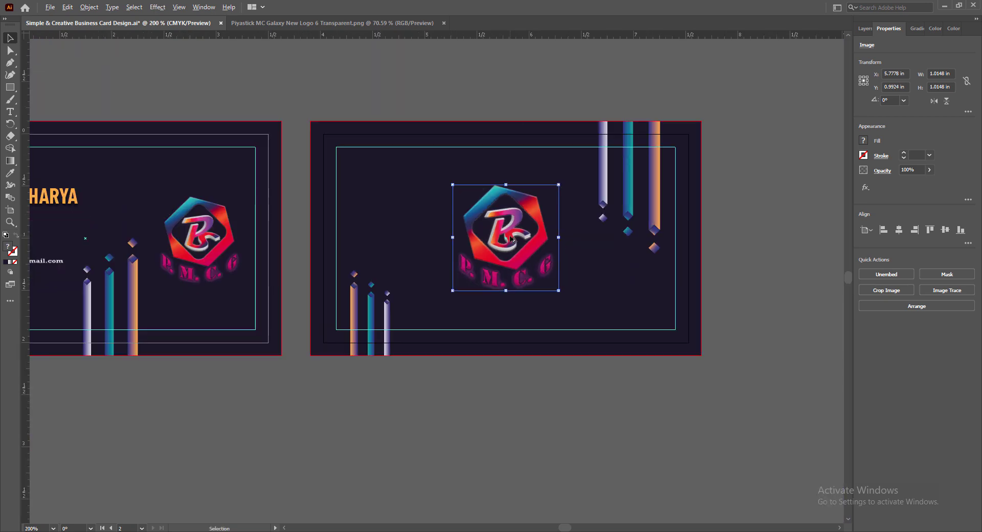
{"action": "left_click", "coordinate": [552, 386]}
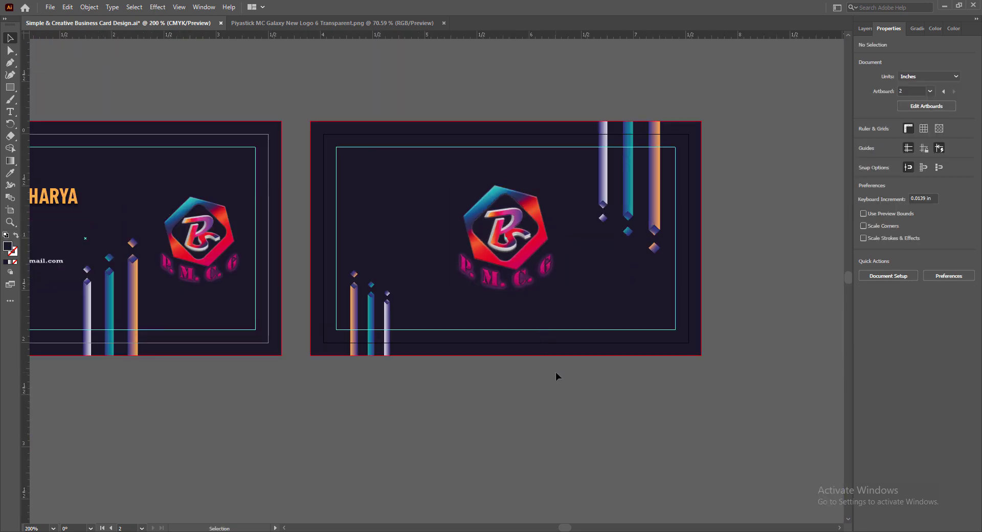
{"action": "scroll", "coordinate": [758, 339], "scroll_direction": "up", "scroll_amount": 2}
{"action": "key", "text": "ctrl+s"}
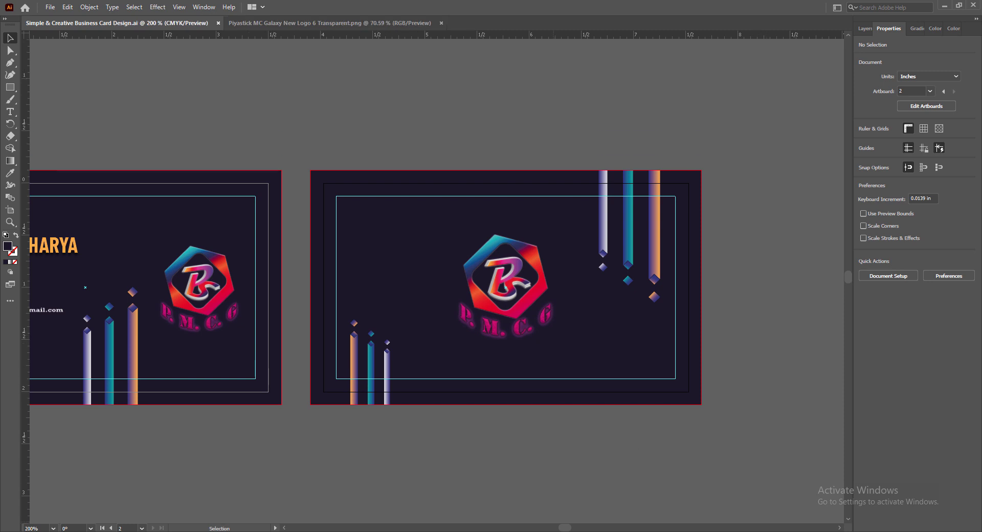
- Draw a closed Pen triangle from the top-left corner to below the logo to the top-right corner
{"action": "scroll", "coordinate": [571, 382], "scroll_direction": "up", "scroll_amount": 1, "text": "alt"}
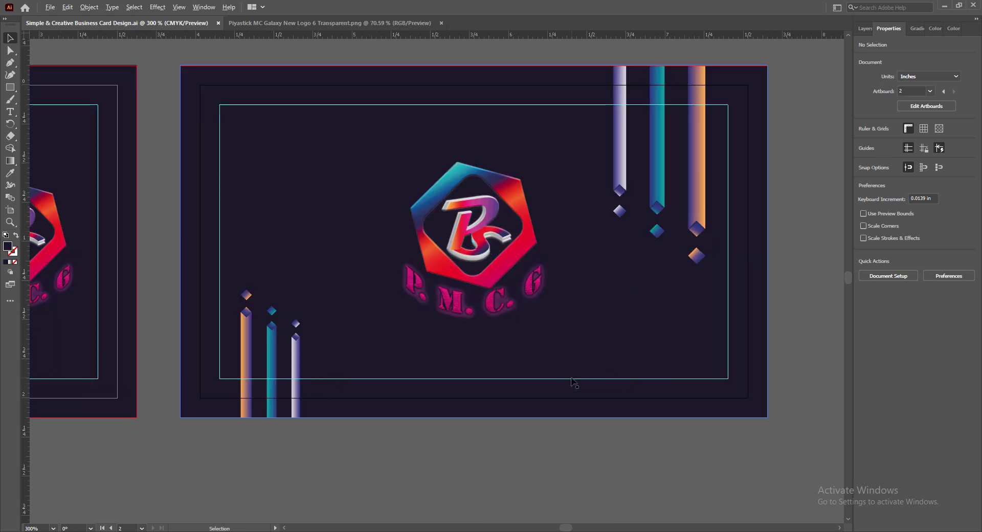
{"action": "key", "text": "p"}
{"action": "scroll", "coordinate": [493, 371], "scroll_direction": "down", "scroll_amount": 1, "text": "alt"}
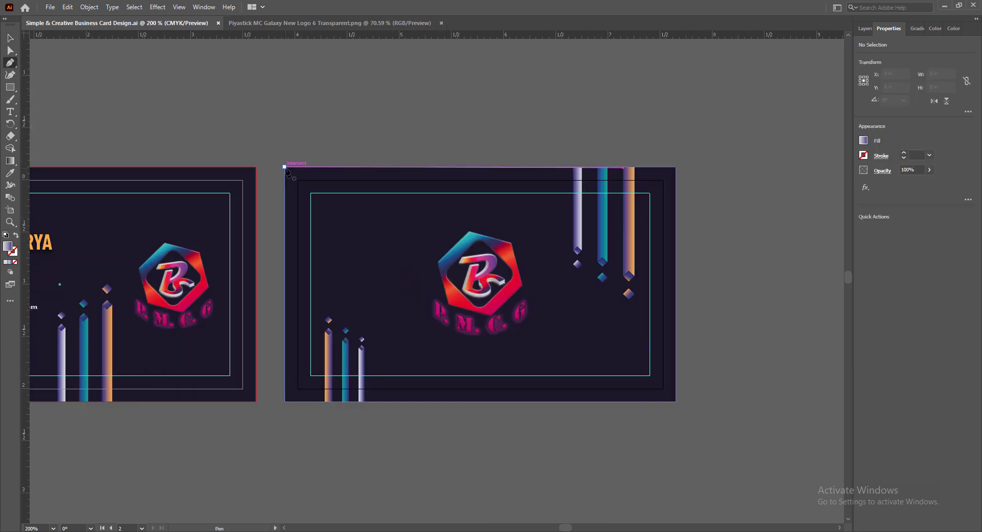
{"action": "left_click", "coordinate": [284, 167]}
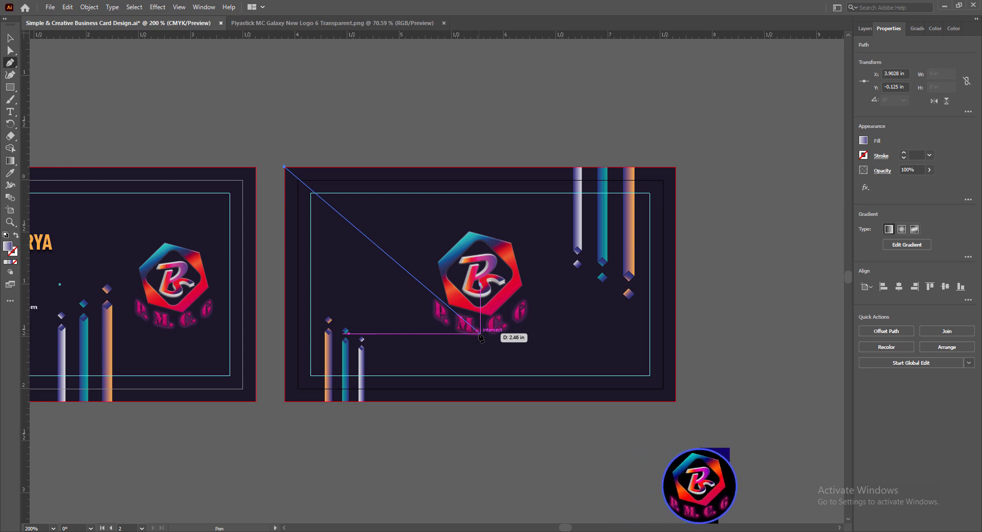
{"action": "left_click", "coordinate": [480, 334]}
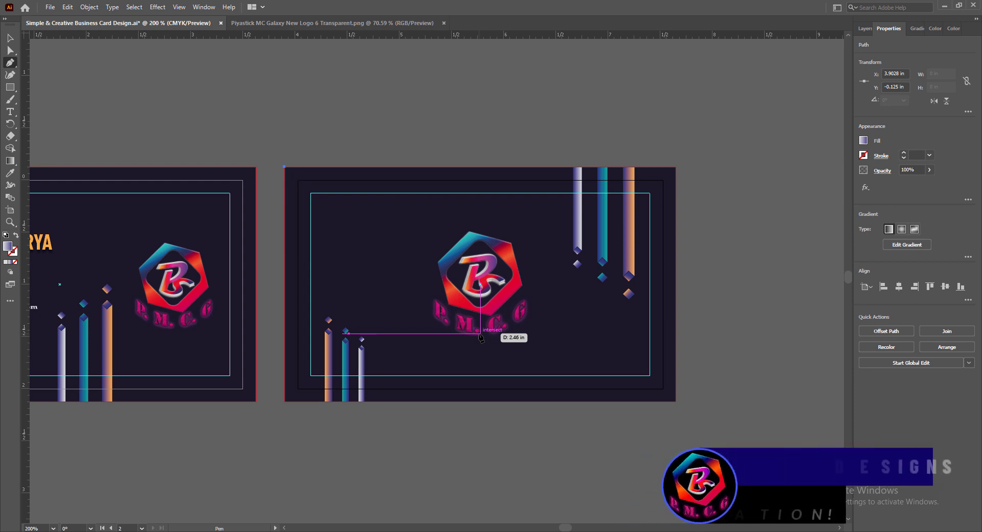
{"action": "left_click", "coordinate": [675, 167]}
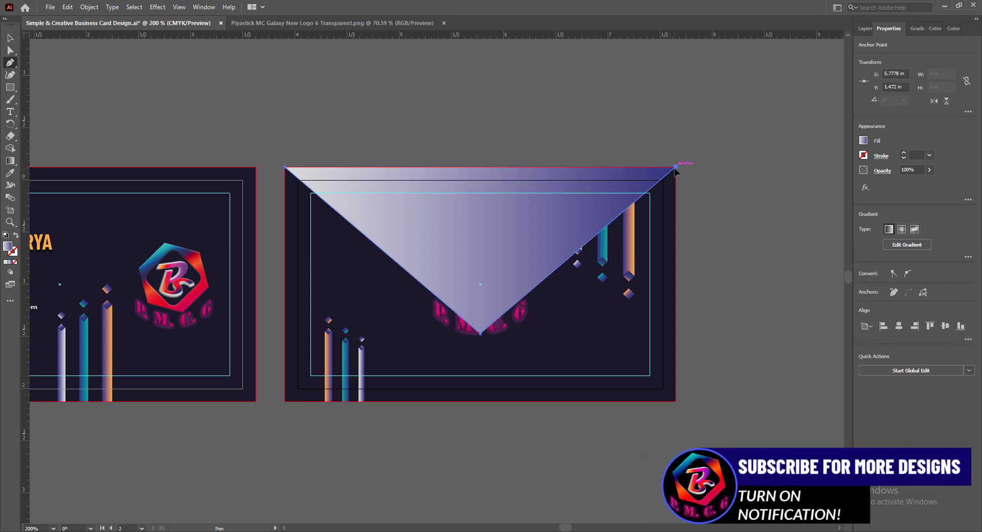
{"action": "left_click", "coordinate": [285, 168]}
- Bring the logo and top-right bars in front of the triangle, then save
{"action": "key", "text": "v"}
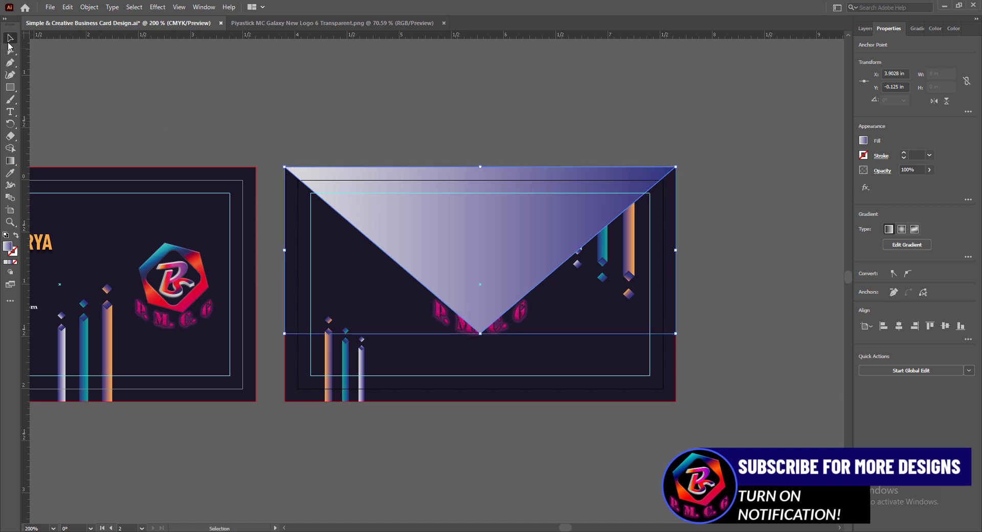
{"action": "right_click", "coordinate": [462, 328]}
{"action": "mouse_move", "coordinate": [488, 408]}
{"action": "left_click", "coordinate": [603, 407]}
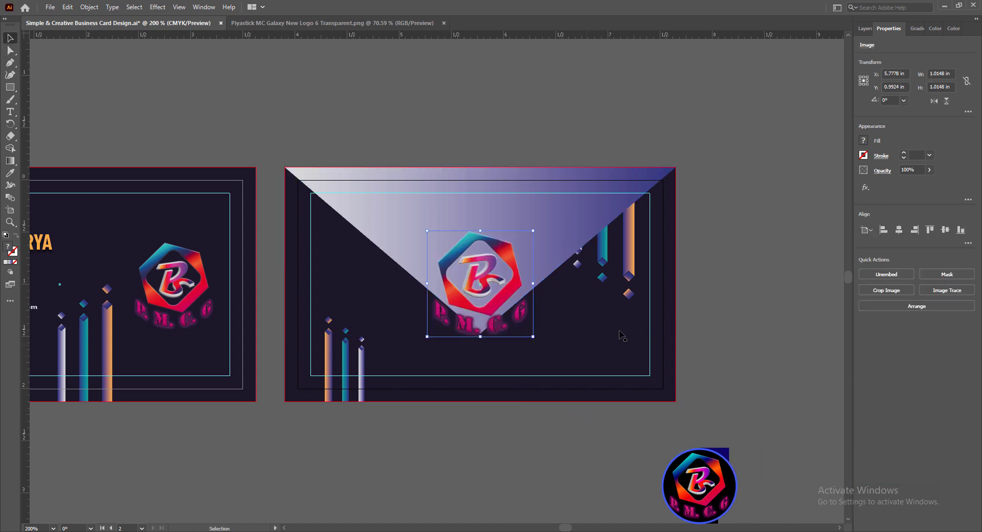
{"action": "right_click", "coordinate": [629, 259]}
{"action": "mouse_move", "coordinate": [679, 381]}
{"action": "left_click", "coordinate": [750, 381]}
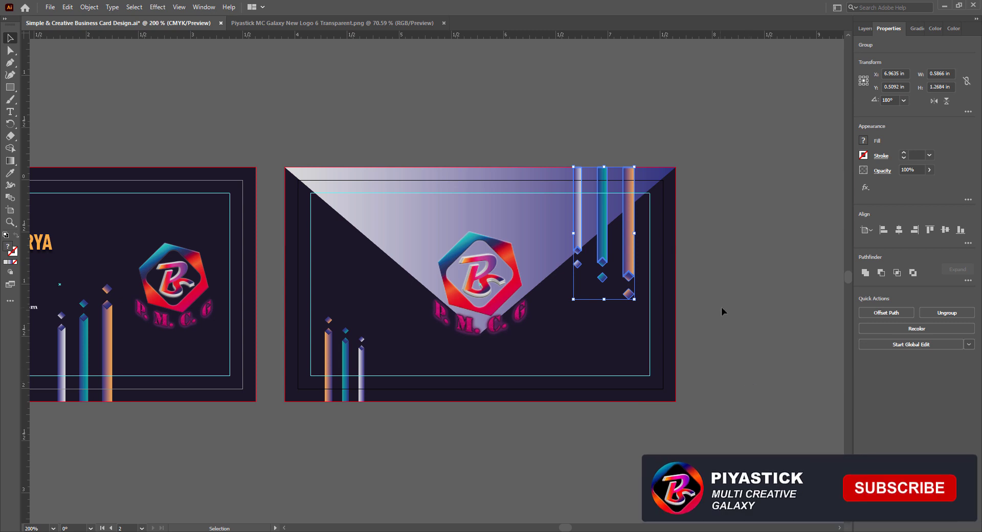
{"action": "left_click", "coordinate": [744, 343]}
{"action": "key", "text": "ctrl+s"}
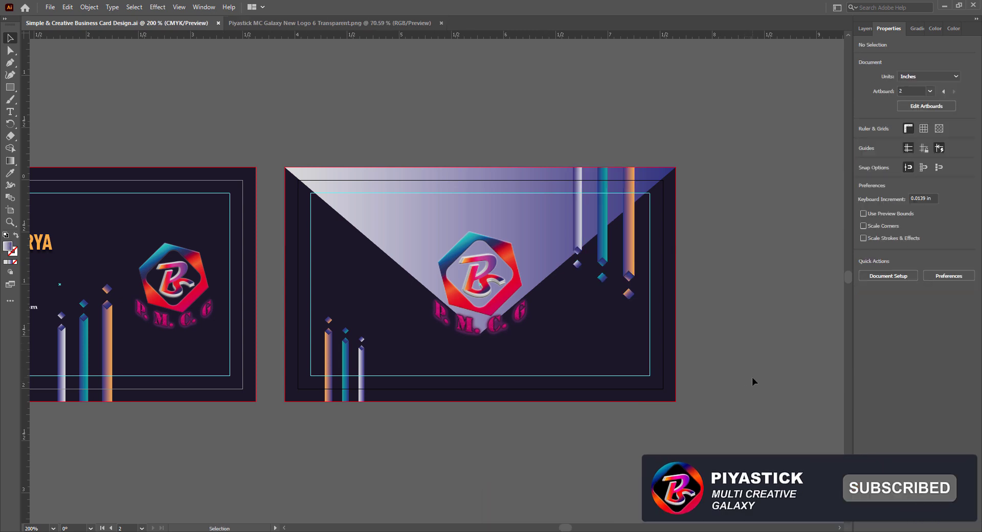
- Try several swatches and settle on navy for the triangle's left gradient stop
{"action": "left_click", "coordinate": [449, 217]}
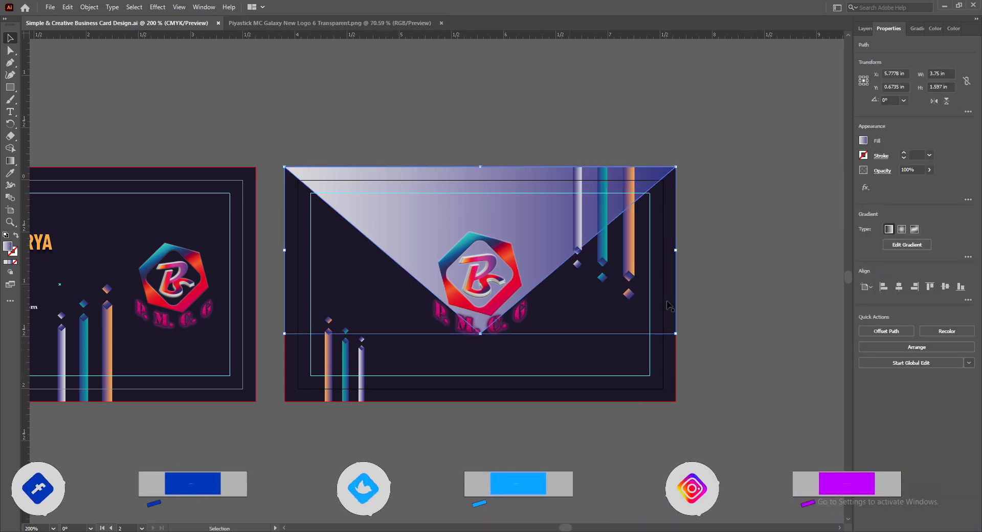
{"action": "left_click", "coordinate": [916, 28]}
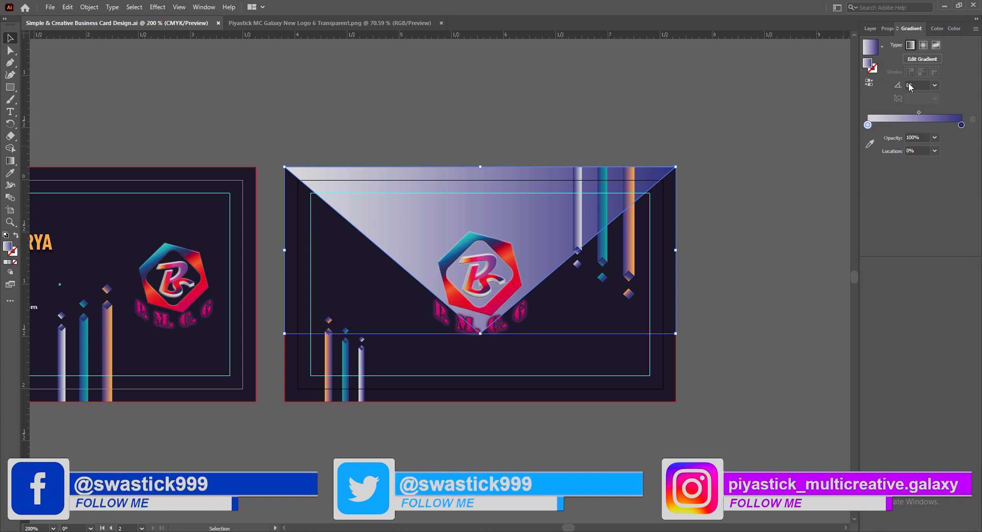
{"action": "double_click", "coordinate": [867, 125]}
{"action": "left_click", "coordinate": [899, 165]}
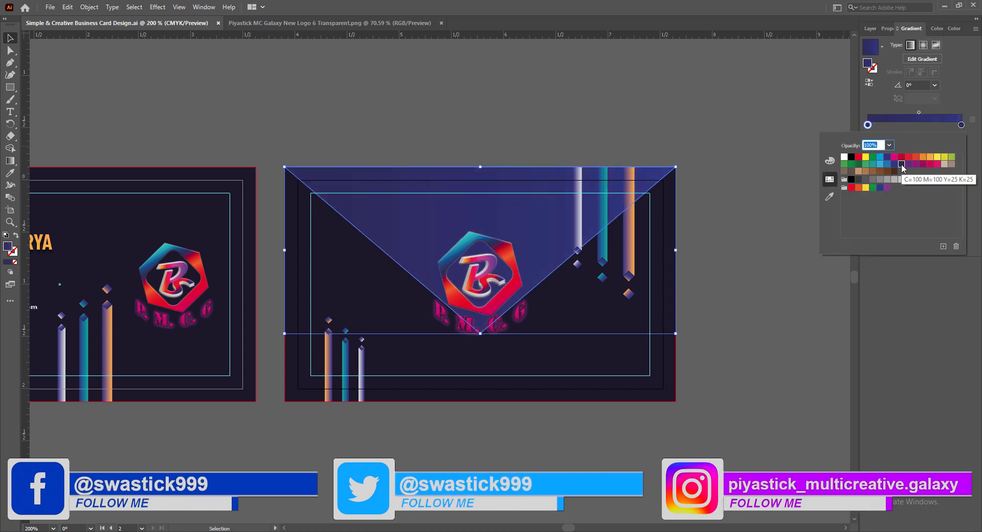
{"action": "left_click", "coordinate": [898, 164]}
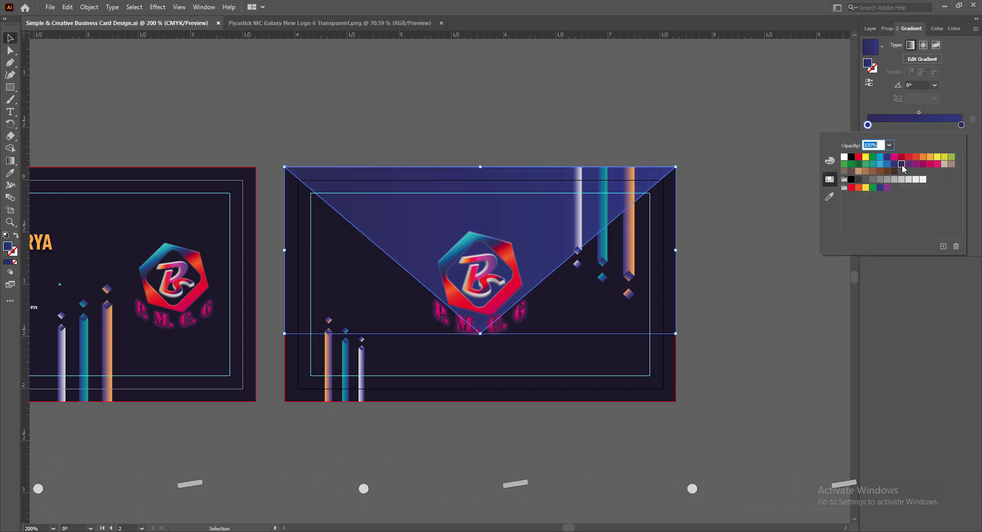
{"action": "left_click", "coordinate": [908, 165]}
{"action": "left_click", "coordinate": [901, 165]}
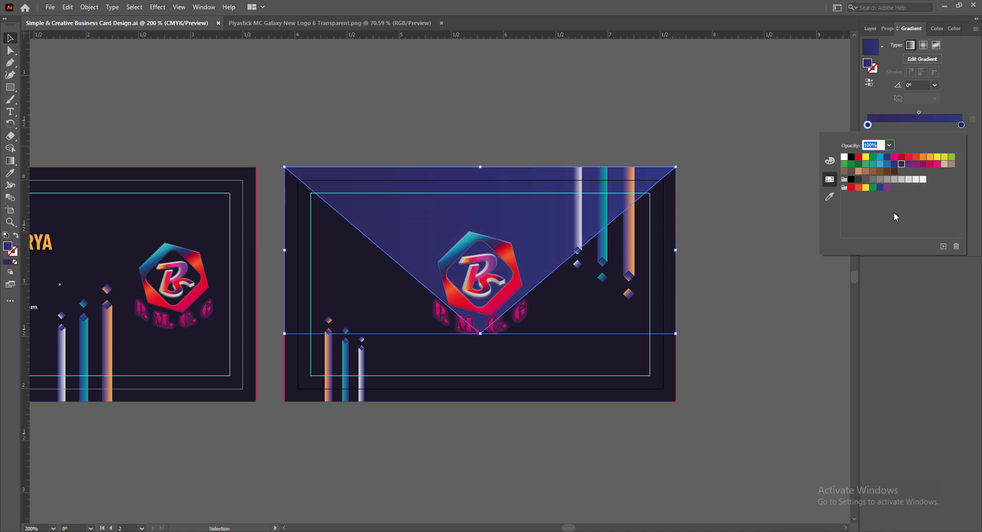
{"action": "left_click", "coordinate": [850, 180]}
{"action": "left_click", "coordinate": [896, 165]}
{"action": "left_click", "coordinate": [901, 165]}
{"action": "left_click", "coordinate": [943, 296]}
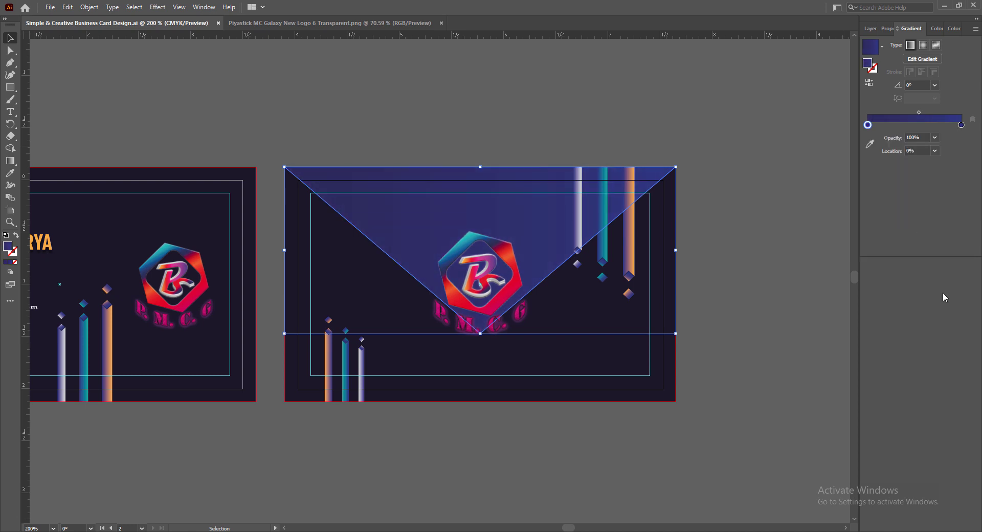
- Make the right gradient stop blue and adjust where the two colours meet
{"action": "double_click", "coordinate": [961, 125]}
{"action": "left_click", "coordinate": [896, 165]}
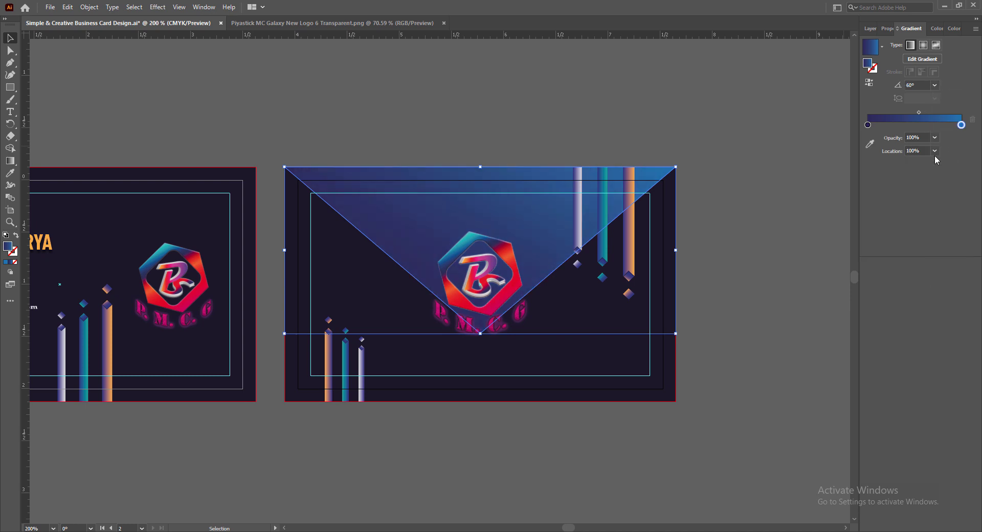
{"action": "left_click", "coordinate": [919, 113]}
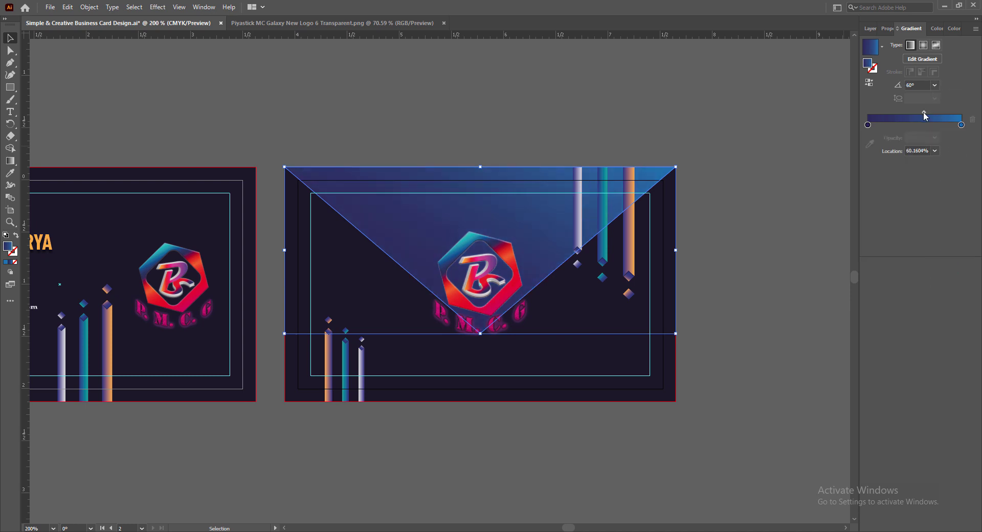
{"action": "left_click", "coordinate": [770, 328]}
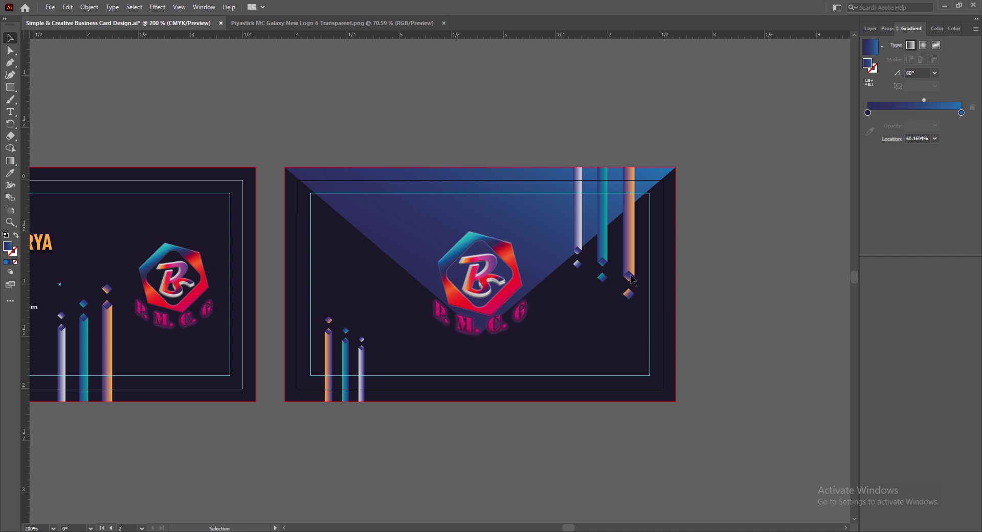
- Shorten the triangle by raising its bottom point, then save
{"action": "left_click", "coordinate": [553, 244]}
{"action": "left_click_drag", "start_coordinate": [479, 334], "coordinate": [486, 314]}
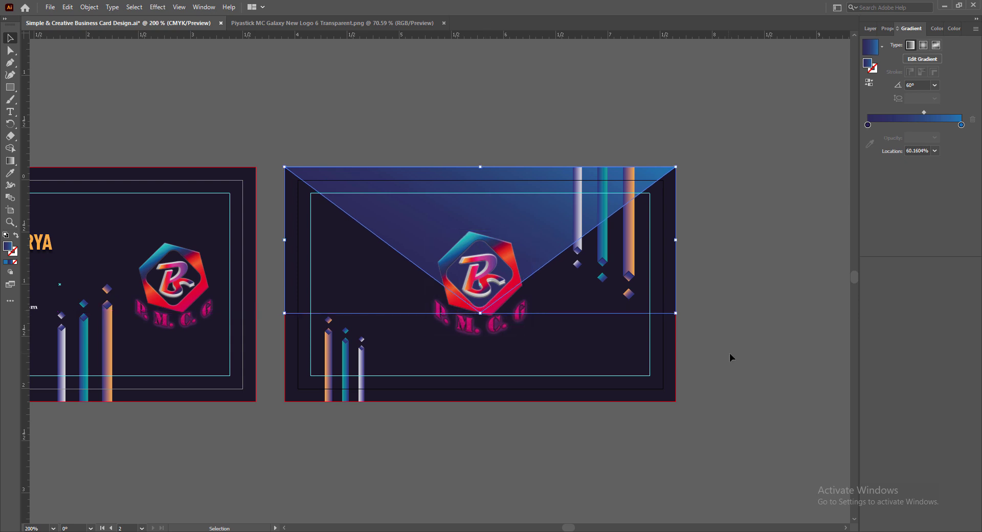
{"action": "left_click", "coordinate": [731, 358]}
{"action": "key", "text": "ctrl+s"}
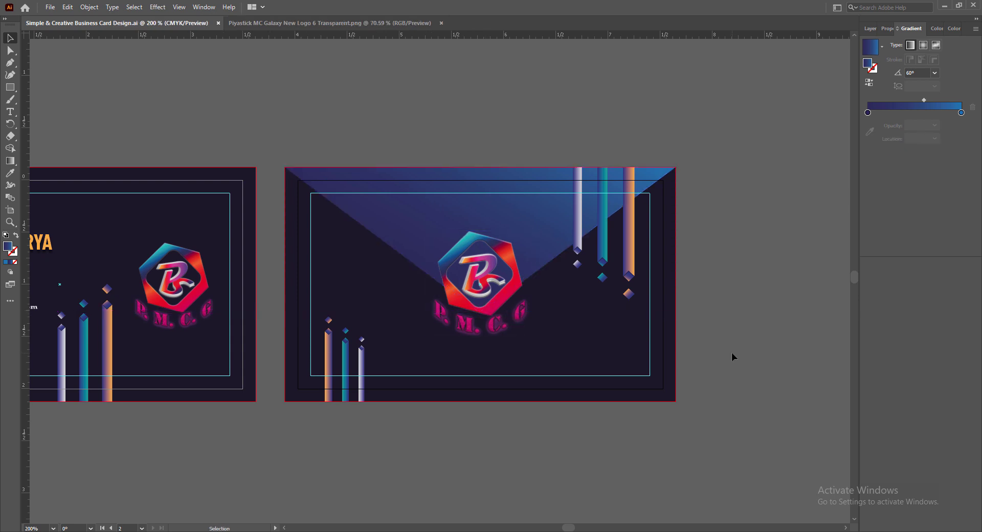
- Change the left gradient stop to a dark blue swatch
{"action": "left_click", "coordinate": [427, 218]}
{"action": "double_click", "coordinate": [867, 125]}
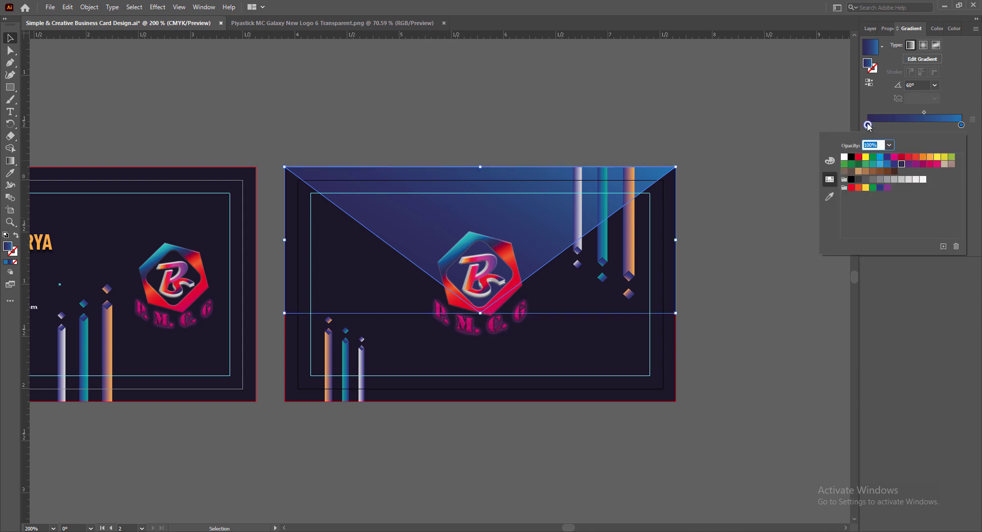
{"action": "left_click", "coordinate": [851, 180]}
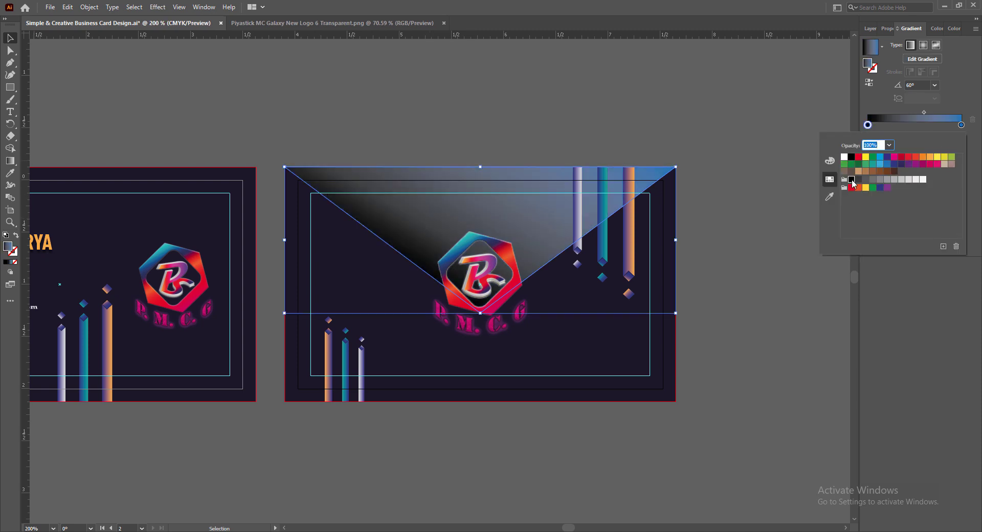
{"action": "left_click", "coordinate": [900, 164]}
{"action": "left_click", "coordinate": [887, 157]}
{"action": "left_click", "coordinate": [901, 164]}
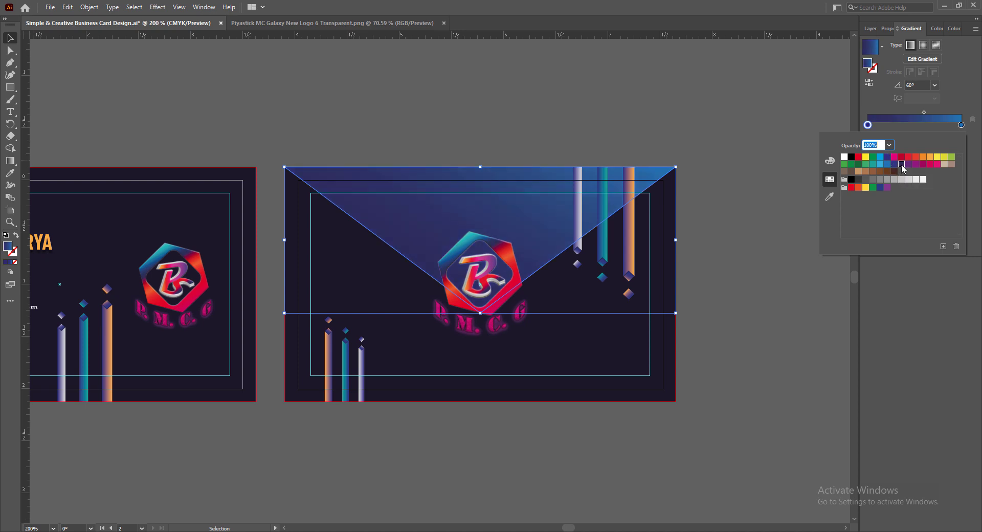
{"action": "left_click", "coordinate": [779, 248]}
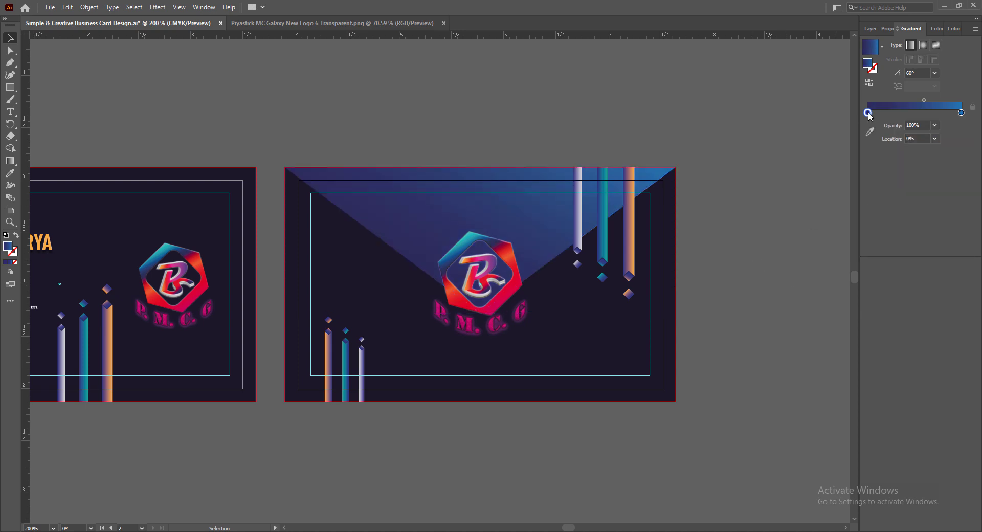
- Slide the dark blue stop and gradient midpoint right, save, and close the logo PNG
{"action": "left_click_drag", "start_coordinate": [868, 114], "coordinate": [891, 115]}
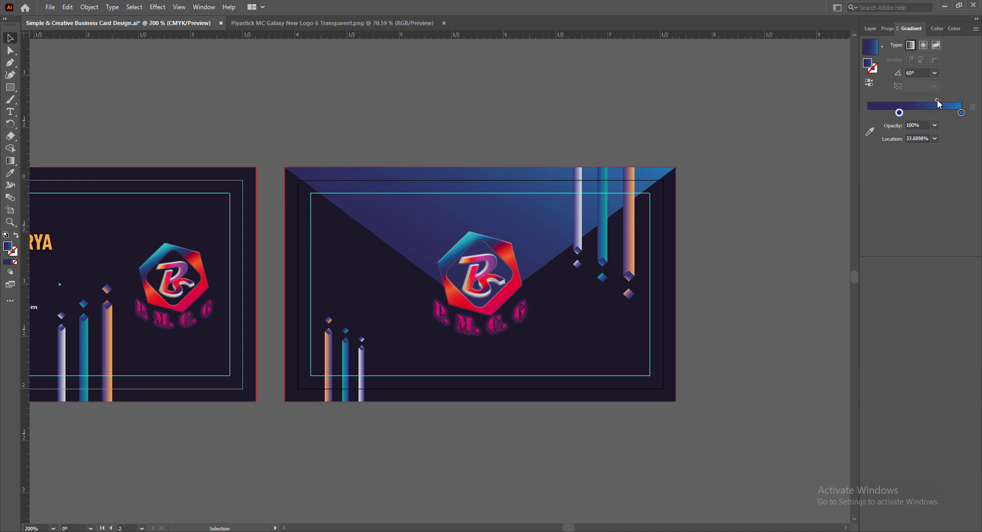
{"action": "left_click_drag", "start_coordinate": [937, 100], "coordinate": [945, 100]}
{"action": "key", "text": "ctrl+s"}
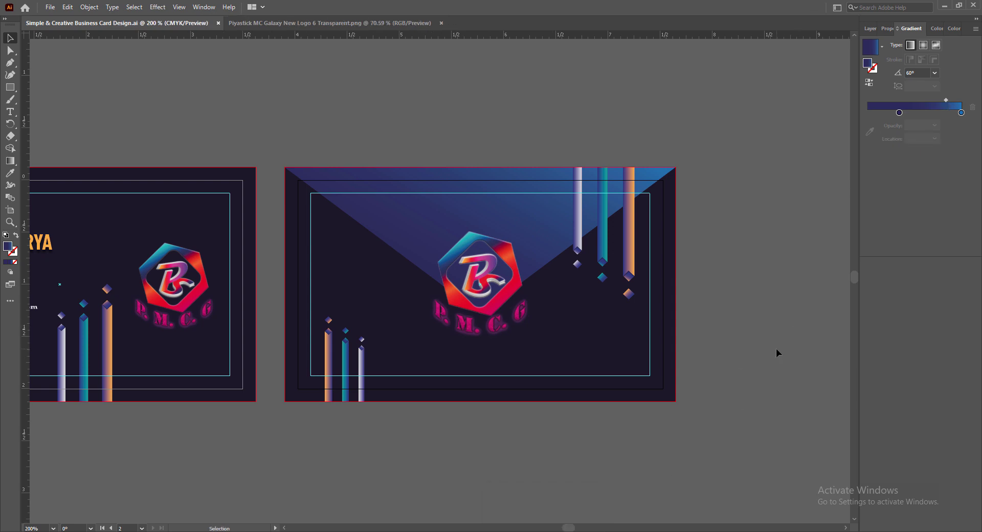
{"action": "left_click", "coordinate": [441, 23]}
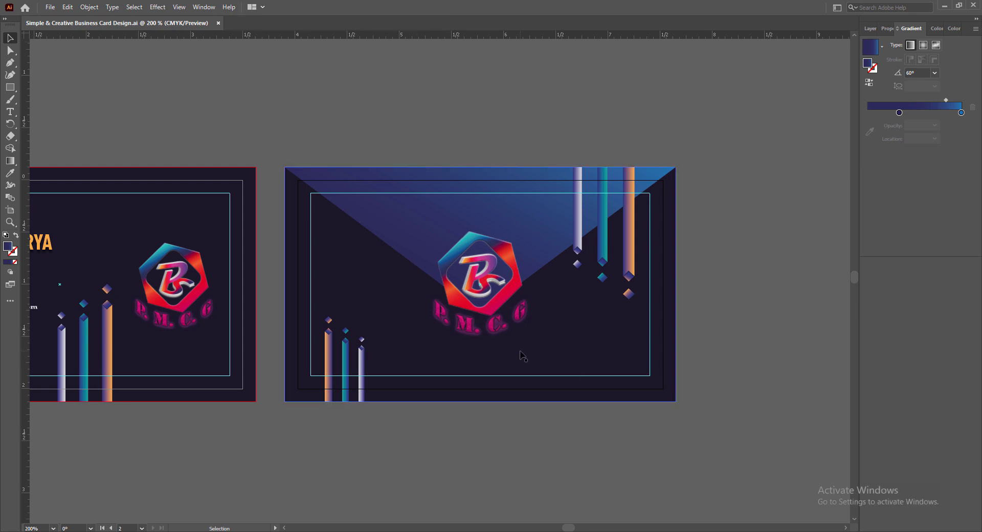
{"action": "key", "text": "ctrl+equal"}
{"action": "key", "text": "t"}
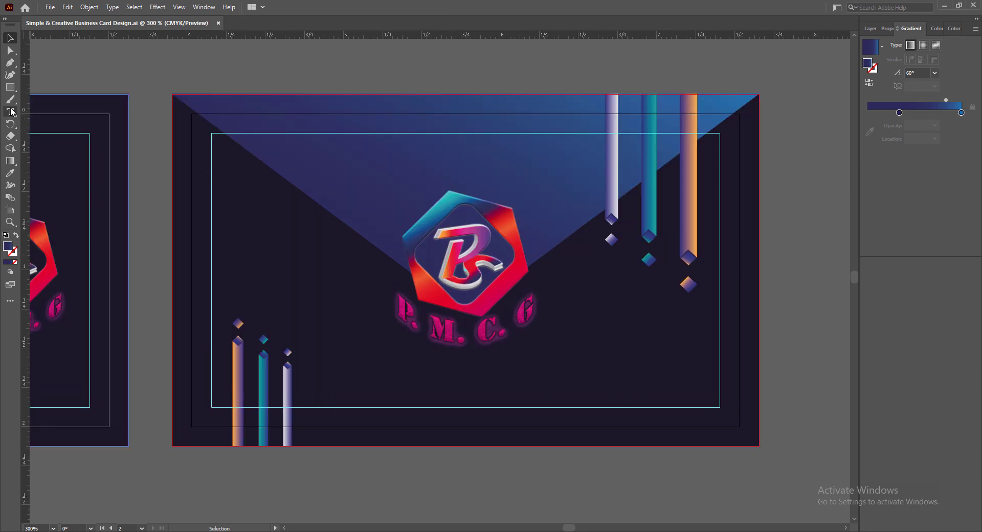
{"action": "left_click", "coordinate": [382, 397]}
{"action": "type", "text": "www"}
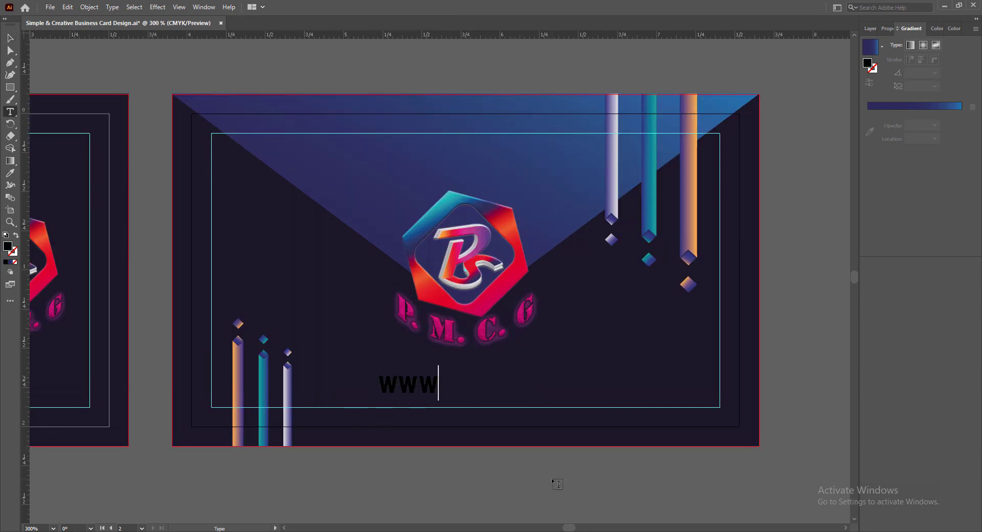
{"action": "type", "text": ".companywebsite.com"}
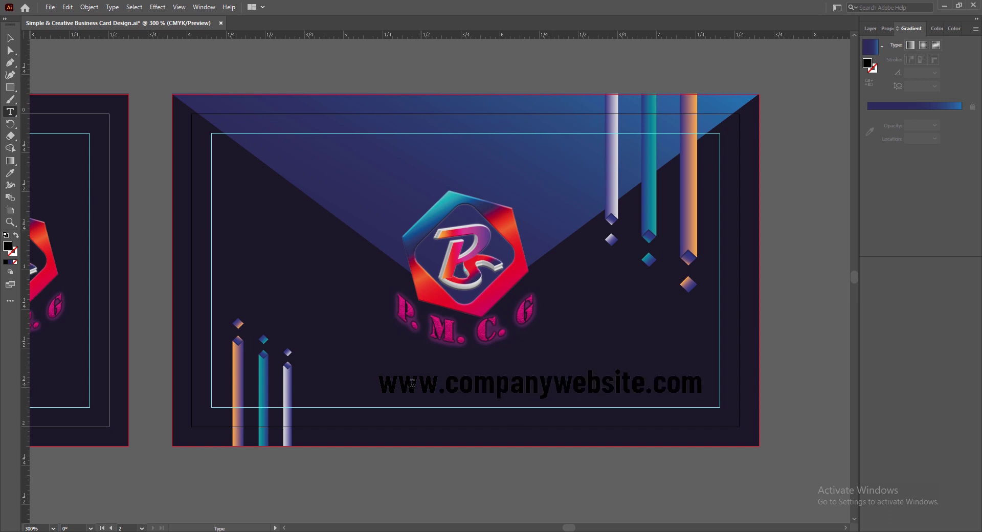
- Make the URL text fill white
{"action": "key", "text": "ctrl+a"}
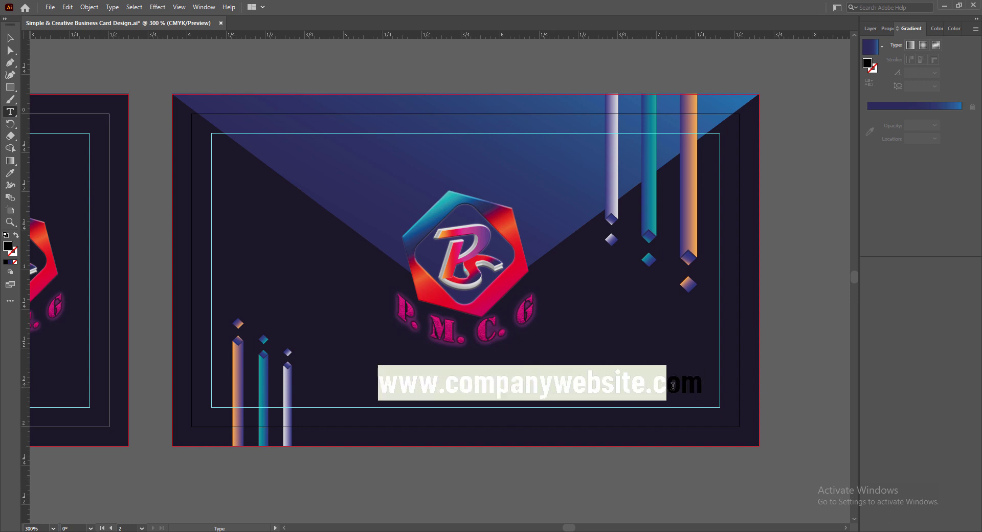
{"action": "left_click", "coordinate": [886, 30]}
{"action": "left_click", "coordinate": [863, 140]}
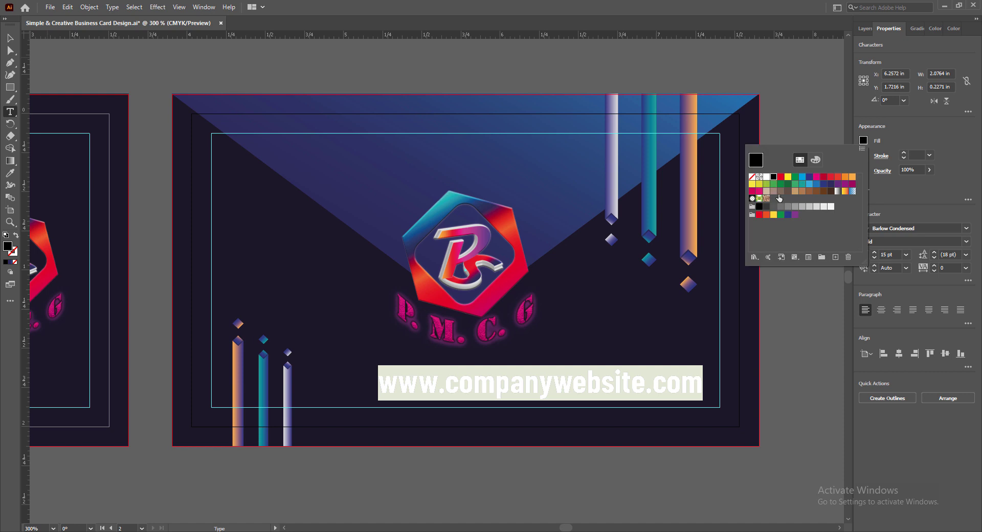
{"action": "left_click", "coordinate": [830, 206]}
{"action": "left_click", "coordinate": [10, 39]}
- Set the URL to SemiBold weight and reduce its size to 9 pt
{"action": "left_click", "coordinate": [421, 378]}
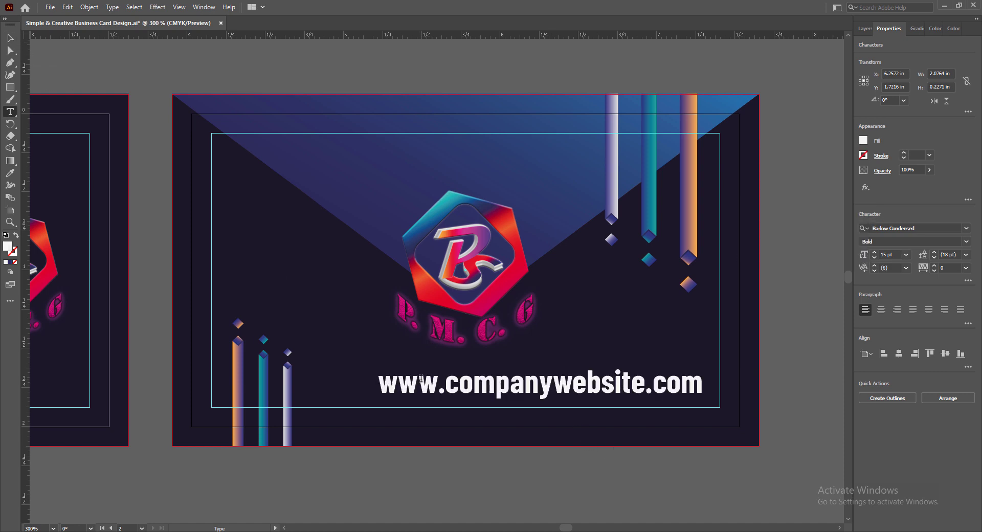
{"action": "key", "text": "ctrl+a"}
{"action": "left_click", "coordinate": [966, 241]}
{"action": "left_click", "coordinate": [884, 364]}
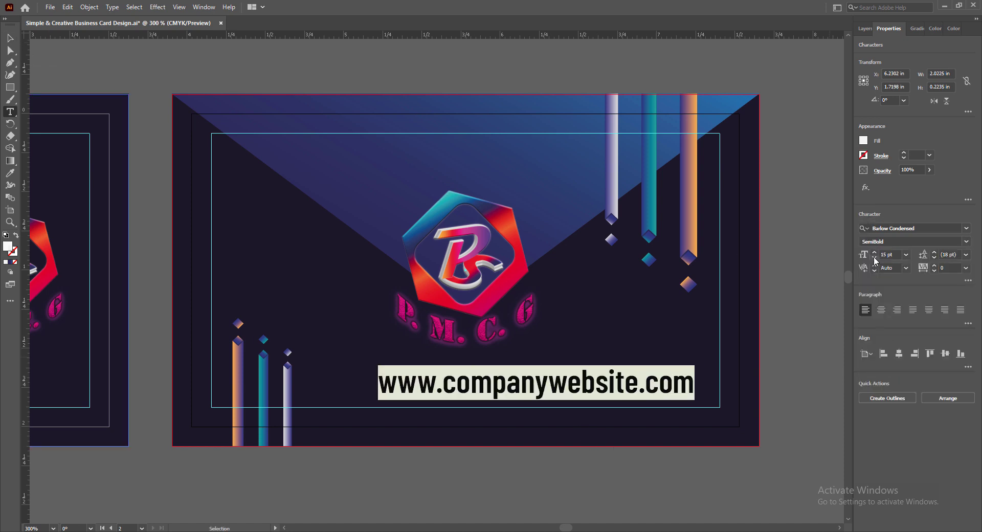
{"action": "left_click", "coordinate": [874, 259]}
- Move the URL down toward the card's bottom guide and shrink it to 7 pt
{"action": "left_click", "coordinate": [10, 39]}
{"action": "left_click_drag", "start_coordinate": [482, 387], "coordinate": [482, 403]}
{"action": "left_click", "coordinate": [731, 452]}
{"action": "scroll", "coordinate": [571, 480], "scroll_direction": "down", "scroll_amount": 2}
{"action": "left_click", "coordinate": [542, 377]}
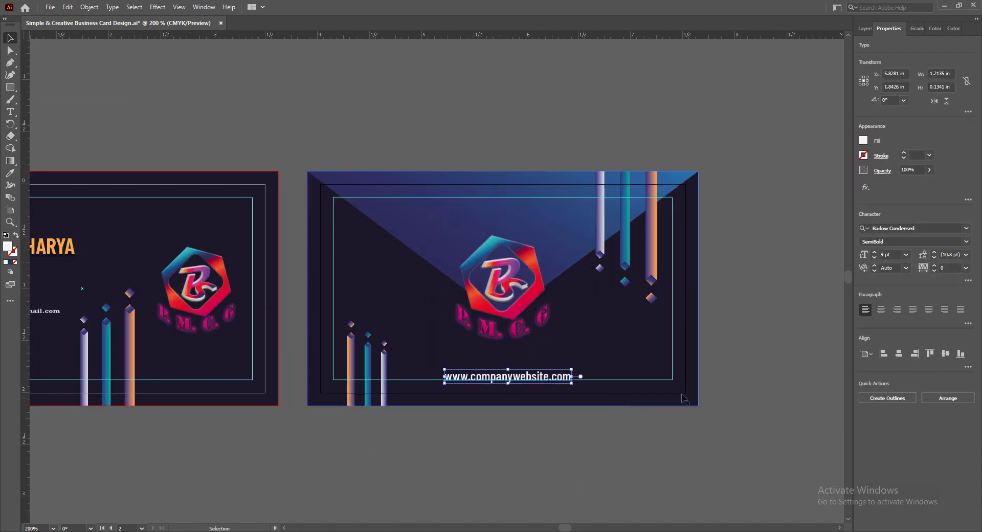
{"action": "left_click", "coordinate": [873, 258]}
{"action": "left_click", "coordinate": [873, 257]}
- Nudge the URL until it sits centred just above the bottom guide
{"action": "key", "text": "Right"}
{"action": "key", "text": "Right"}
{"action": "key", "text": "Right"}
{"action": "key", "text": "Right"}
{"action": "key", "text": "Right"}
{"action": "key", "text": "Right"}
{"action": "key", "text": "Right"}
{"action": "key", "text": "Left"}
{"action": "key", "text": "Up"}
{"action": "key", "text": "Down"}
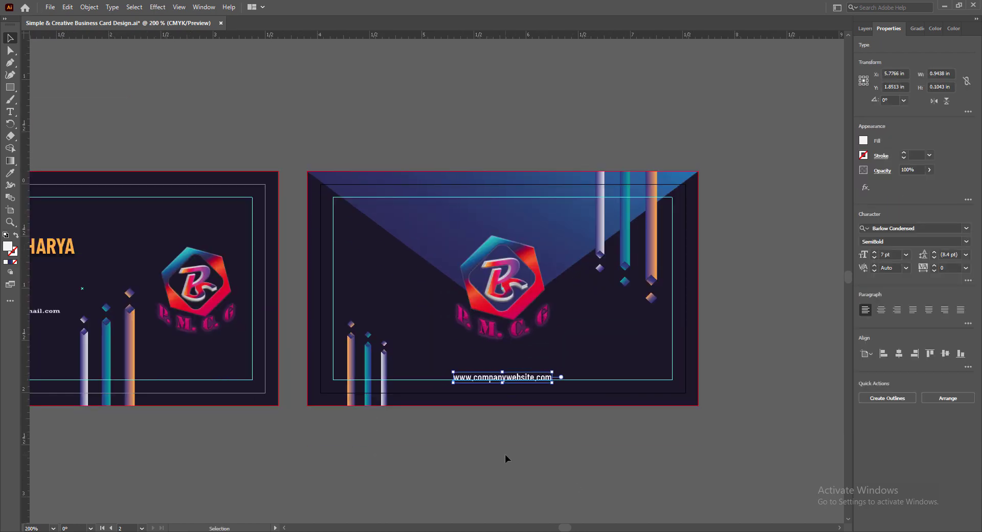
{"action": "key", "text": "Right"}
{"action": "left_click", "coordinate": [504, 454]}
{"action": "left_click", "coordinate": [529, 377]}
{"action": "key", "text": "Up"}
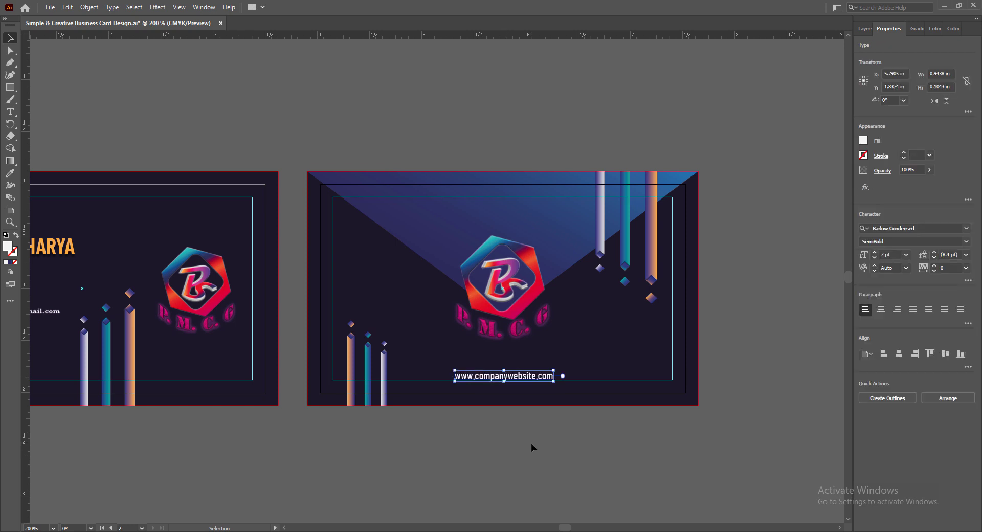
{"action": "key", "text": "Left"}
{"action": "key", "text": "Up"}
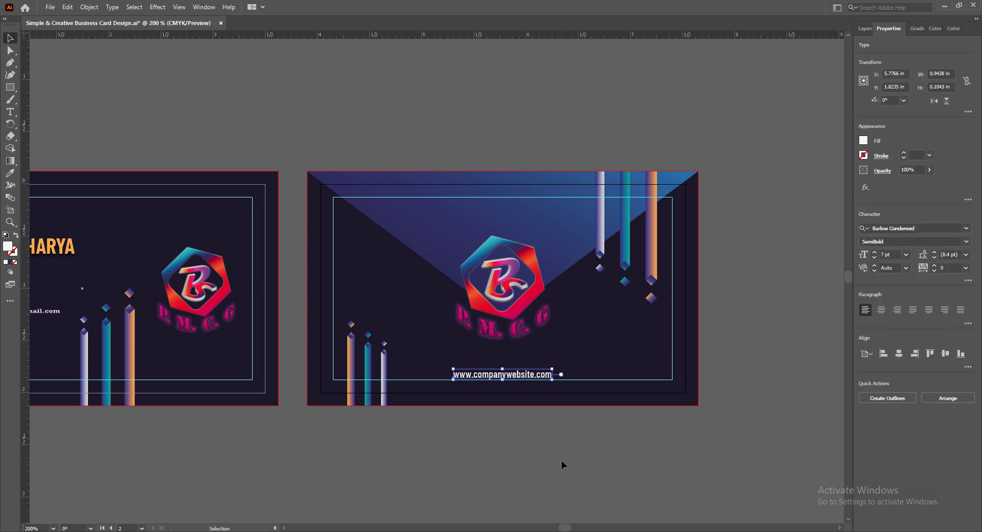
{"action": "key", "text": "Right"}
{"action": "left_click", "coordinate": [560, 460]}
- Save the business card file
{"action": "key", "text": "ctrl+z"}
{"action": "key", "text": "ctrl+shift+z"}
{"action": "left_click", "coordinate": [539, 451]}
{"action": "key", "text": "ctrl+s"}
{"action": "scroll", "coordinate": [551, 474], "scroll_direction": "down", "scroll_amount": 1}
{"action": "scroll", "coordinate": [561, 320], "scroll_direction": "up", "scroll_amount": 2}
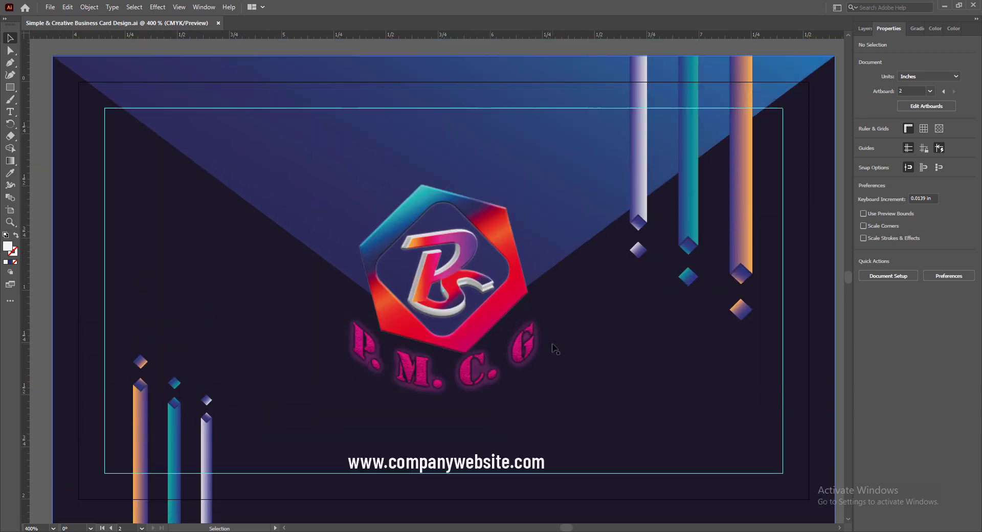
{"action": "scroll", "coordinate": [555, 349], "scroll_direction": "down", "scroll_amount": 2}
{"action": "left_click", "coordinate": [285, 527]}
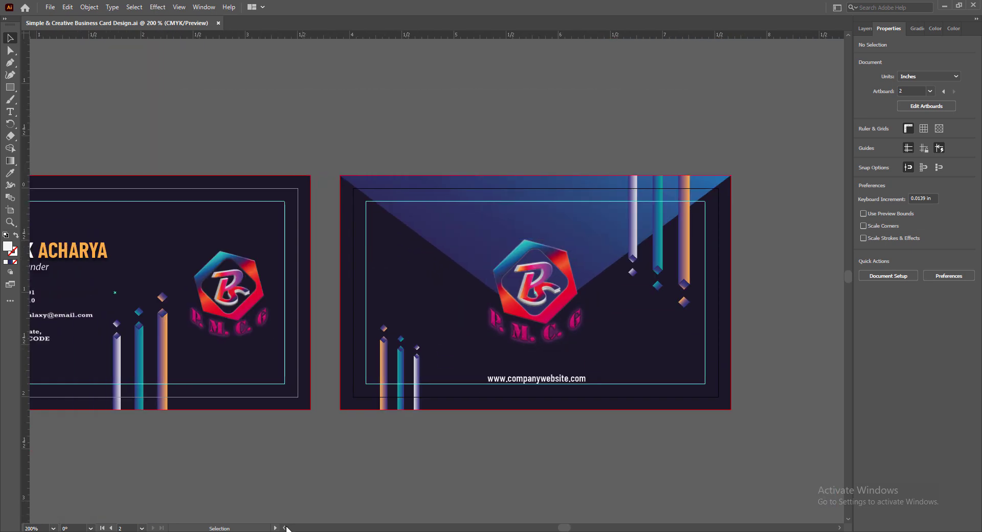
{"action": "left_click", "coordinate": [284, 528]}
{"action": "scroll", "coordinate": [531, 305], "scroll_direction": "up", "scroll_amount": 2}
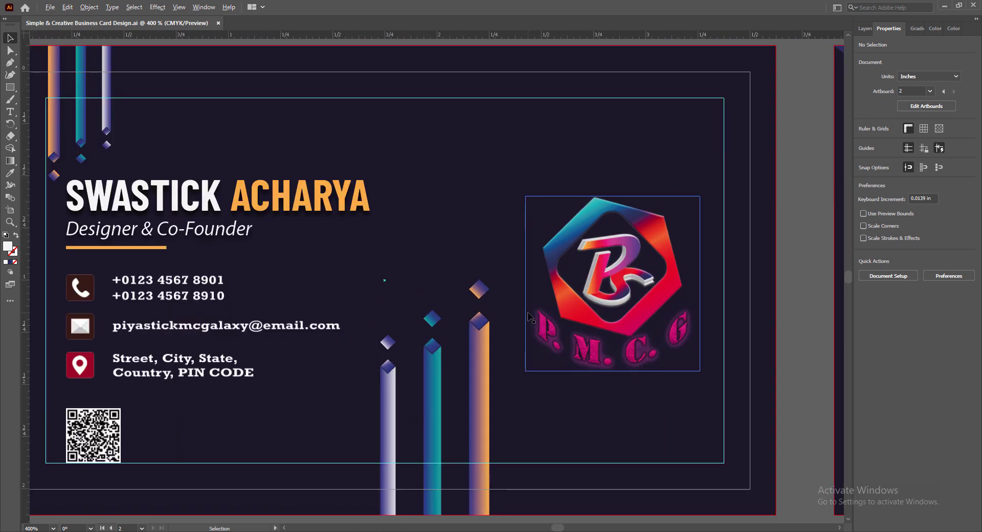
{"action": "scroll", "coordinate": [529, 317], "scroll_direction": "down", "scroll_amount": 2}
{"action": "scroll", "coordinate": [529, 317], "scroll_direction": "up", "scroll_amount": 2}
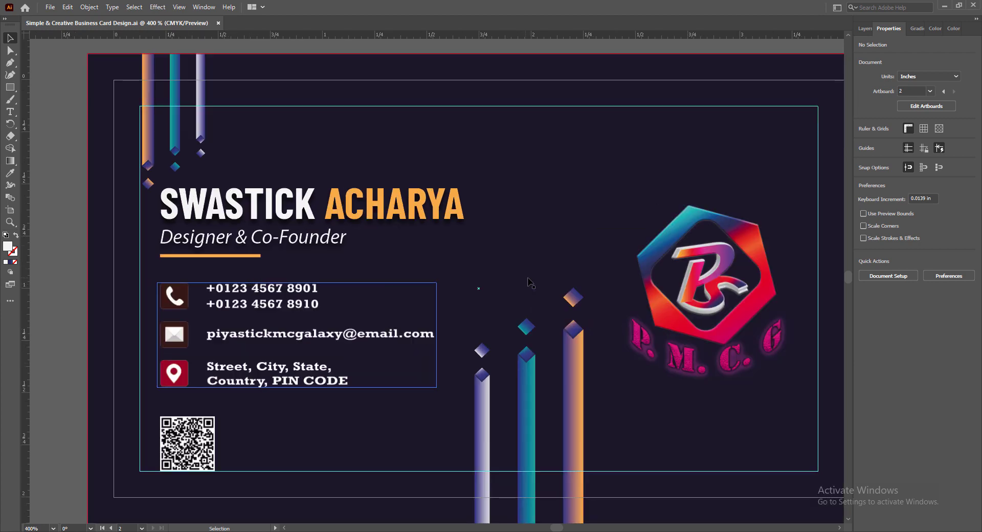
{"action": "left_click", "coordinate": [838, 527]}
{"action": "left_click", "coordinate": [838, 528]}
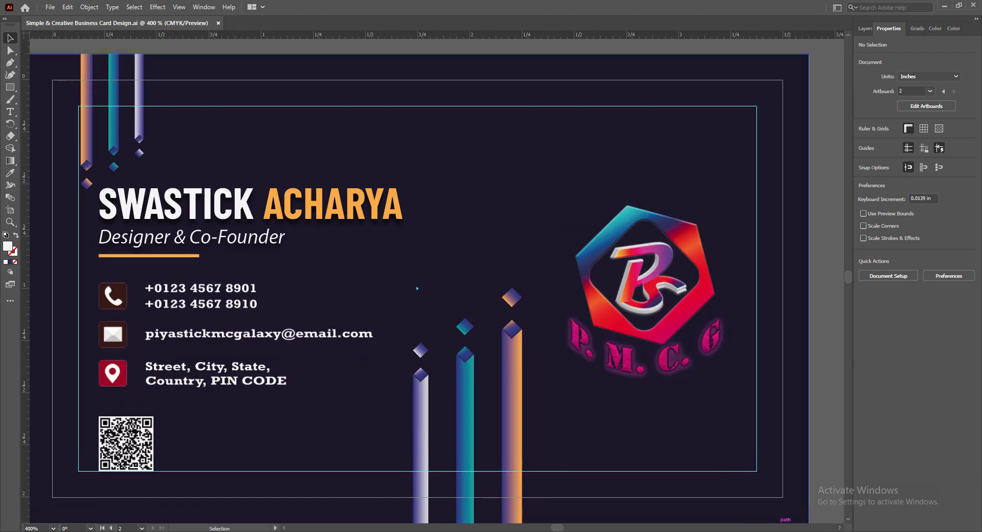
{"action": "left_click", "coordinate": [839, 528]}
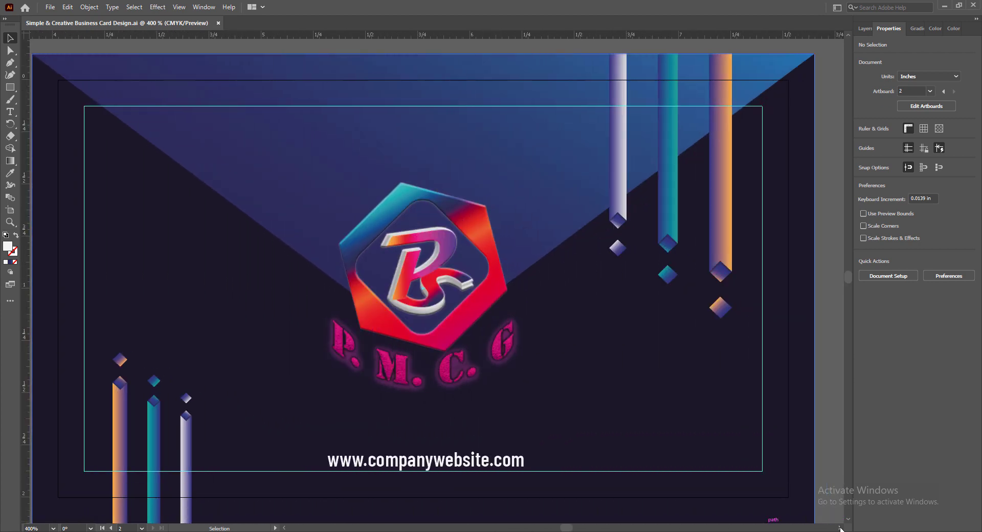
{"action": "left_click", "coordinate": [839, 528]}
{"action": "left_click", "coordinate": [283, 528]}
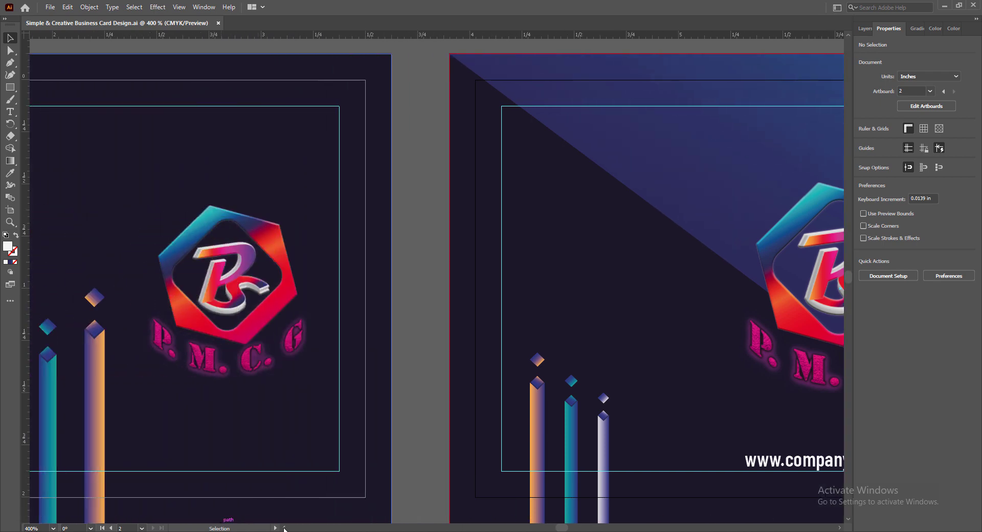
{"action": "scroll", "coordinate": [368, 376], "scroll_direction": "down", "scroll_amount": 2}
{"action": "left_click_drag", "start_coordinate": [556, 527], "coordinate": [561, 527]}
{"action": "scroll", "coordinate": [600, 489], "scroll_direction": "down", "scroll_amount": 1}
{"action": "scroll", "coordinate": [600, 489], "scroll_direction": "down", "scroll_amount": 1}
{"action": "left_click", "coordinate": [839, 528]}
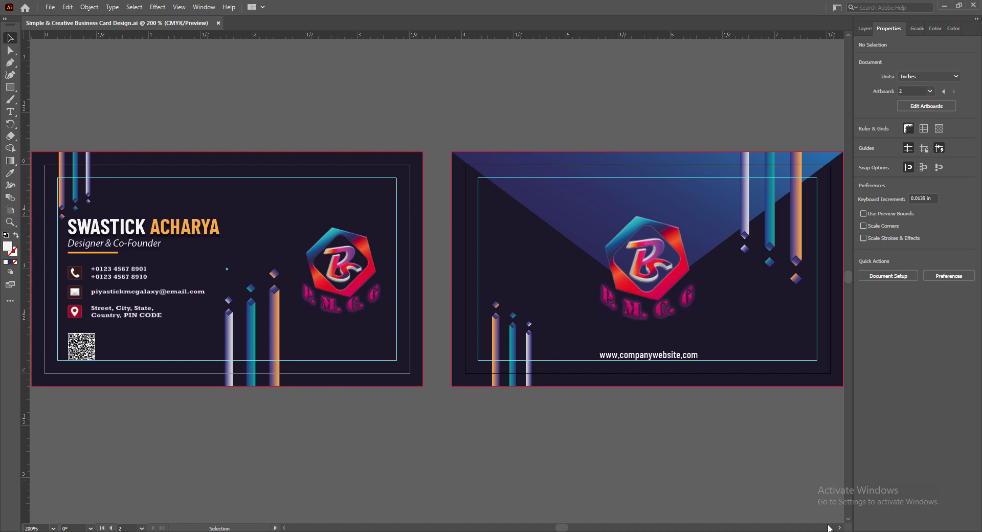